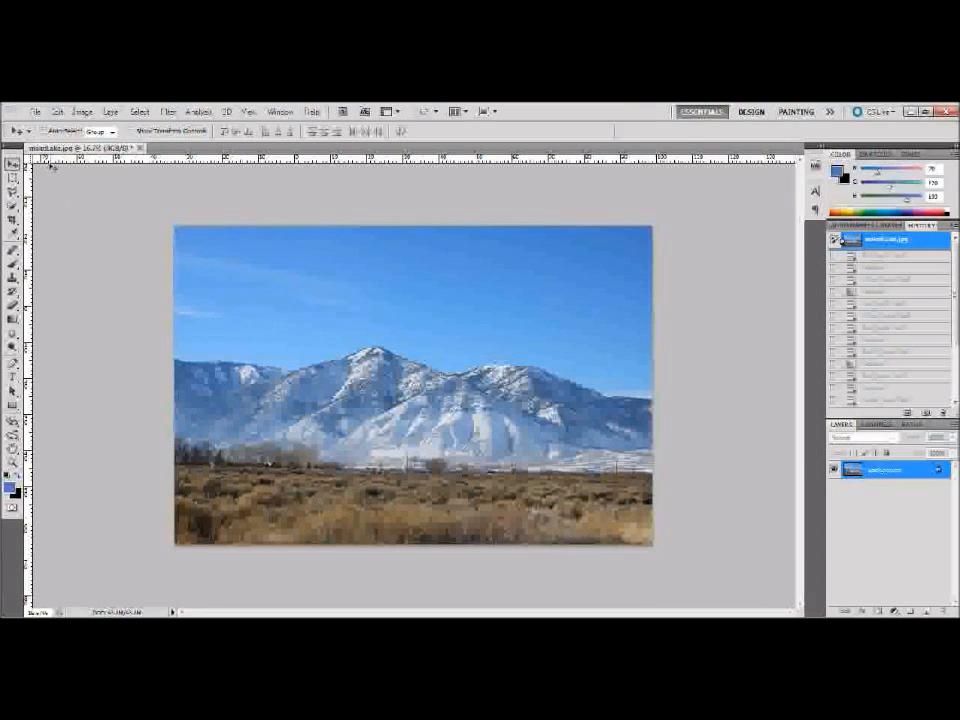
Step: Create a new document named ripple, 1000 by 1000 pixels at 72 pixels/inch in RGB Color with white background contents
left_click(35, 111)
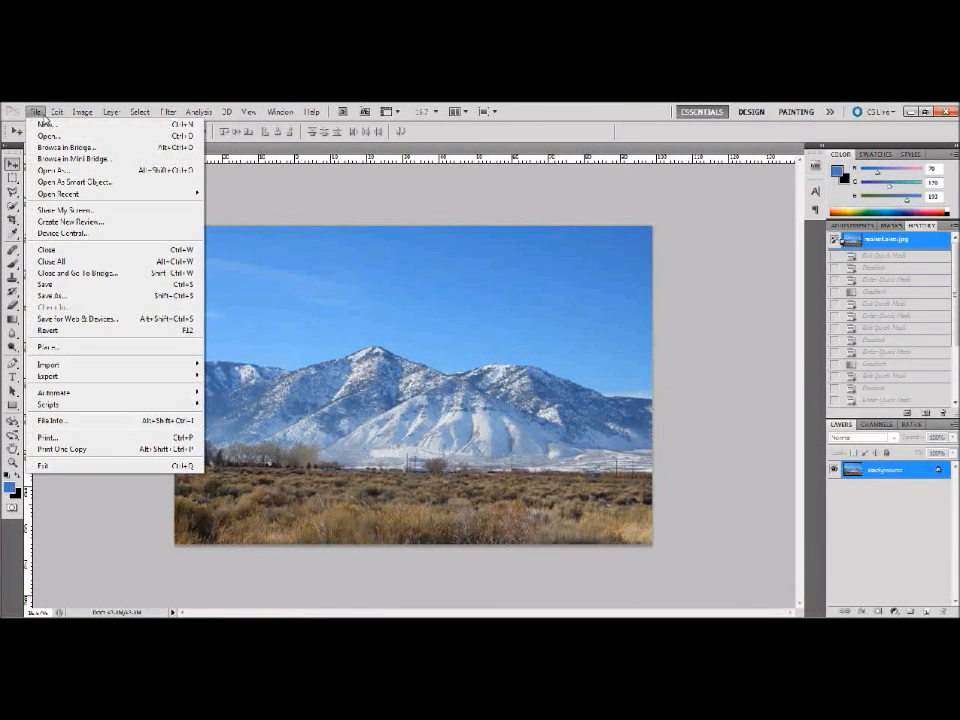
left_click(51, 126)
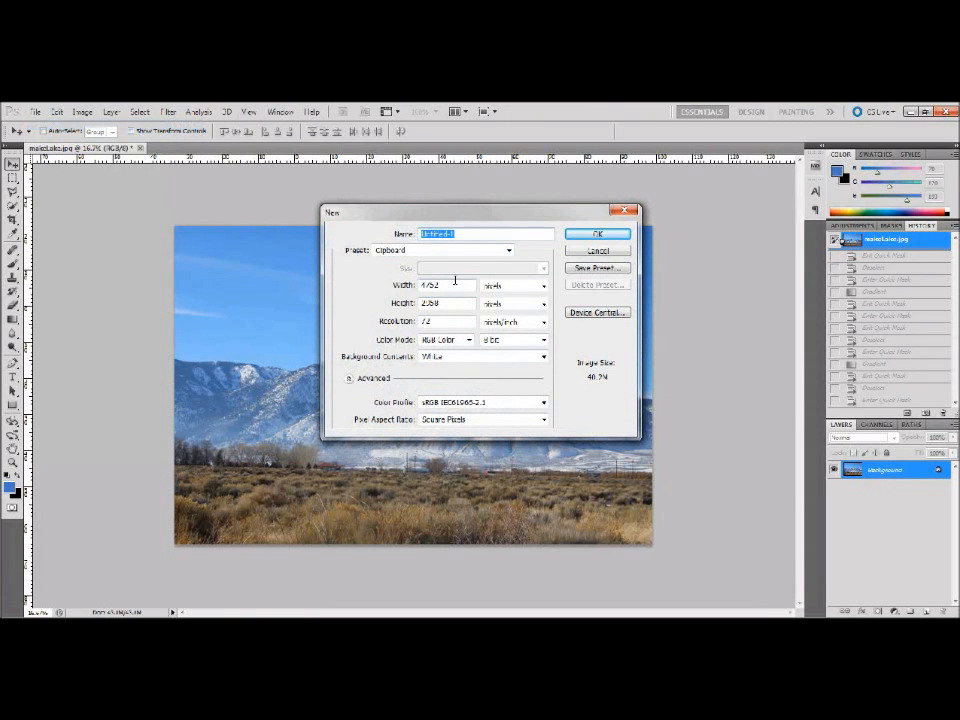
type("ripple")
left_click_drag(447, 287, 381, 283)
type("1000")
left_click_drag(442, 302, 366, 306)
type("1000")
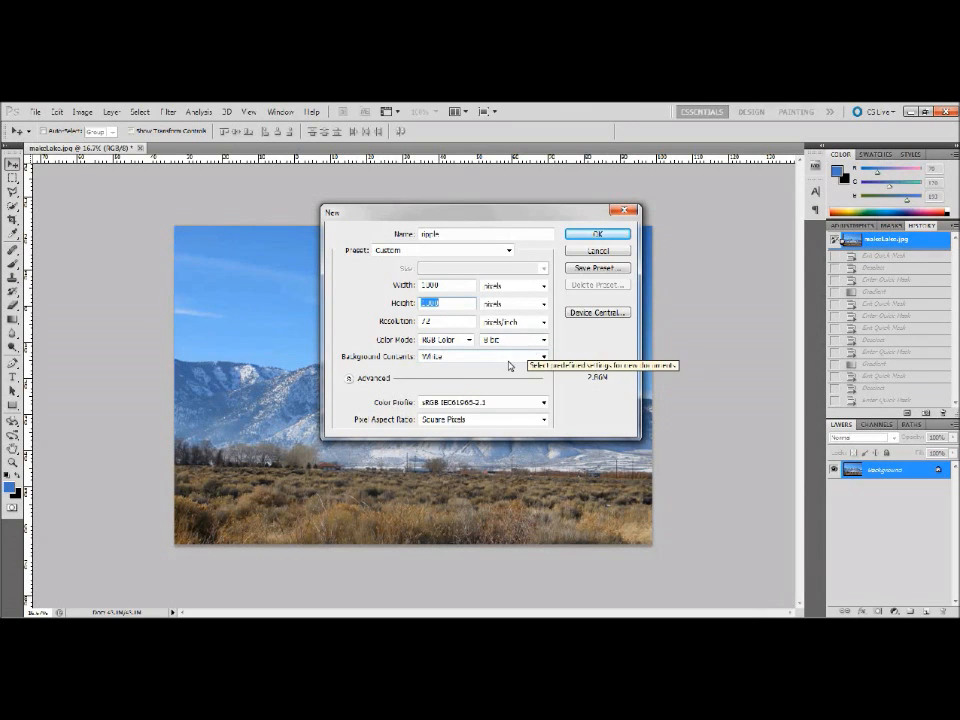
left_click(615, 235)
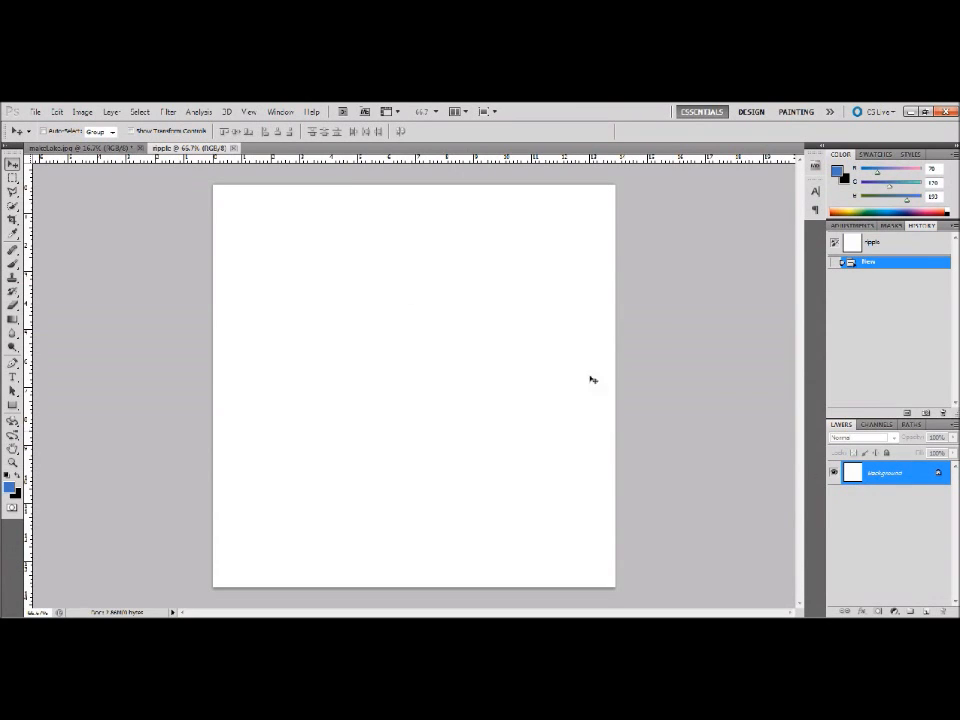
Step: Convert the Background into a regular layer and add 400% monochromatic Gaussian noise to it
double_click(912, 480)
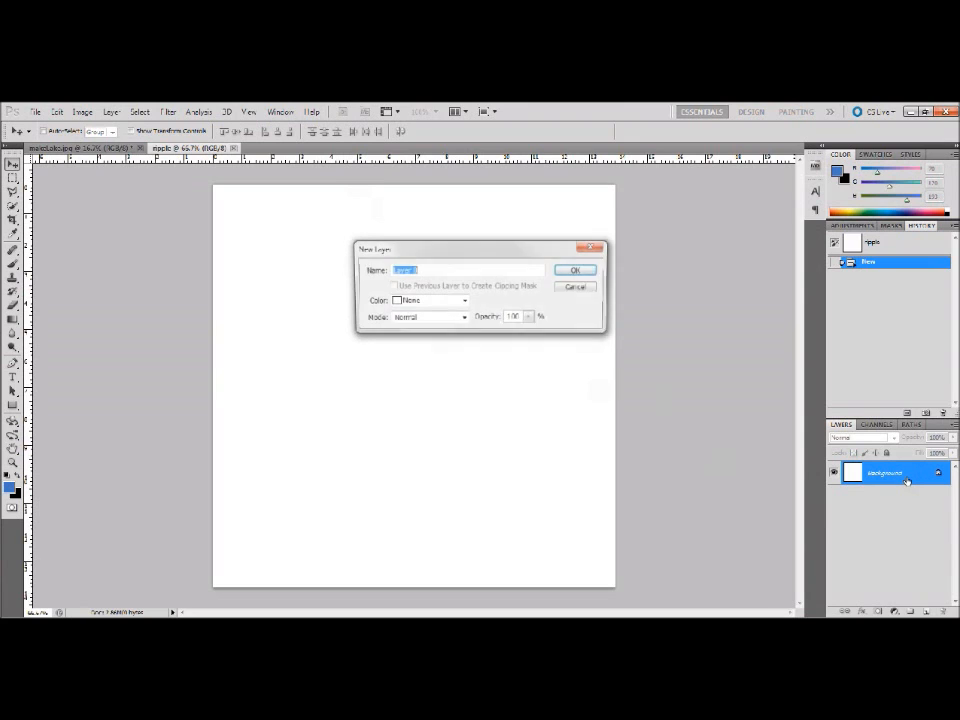
left_click(578, 270)
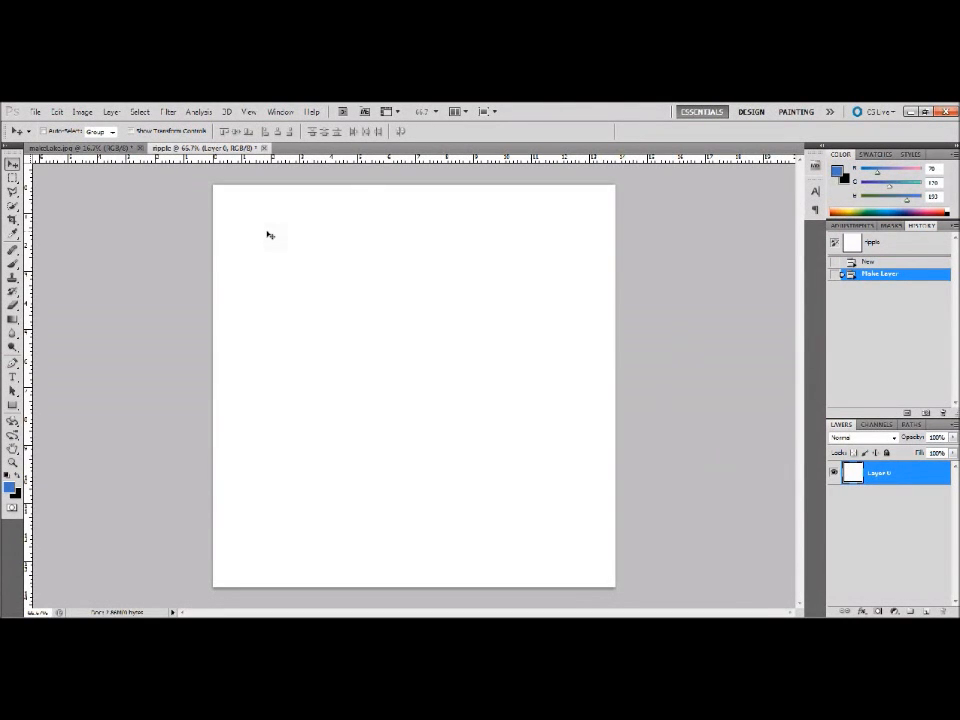
left_click(168, 112)
mouse_move(229, 257)
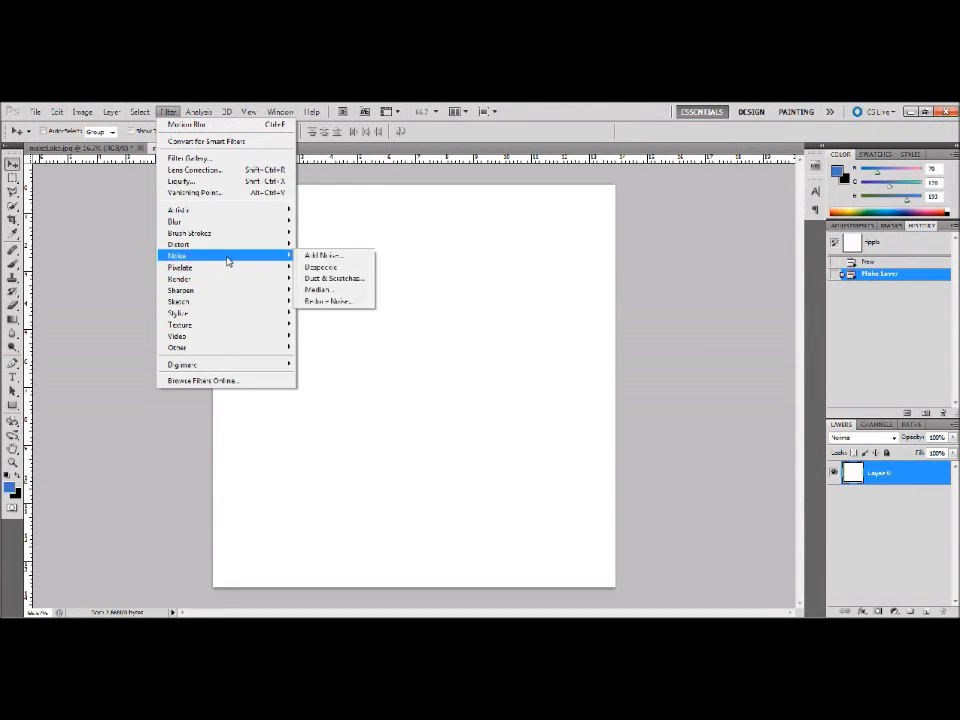
left_click(324, 260)
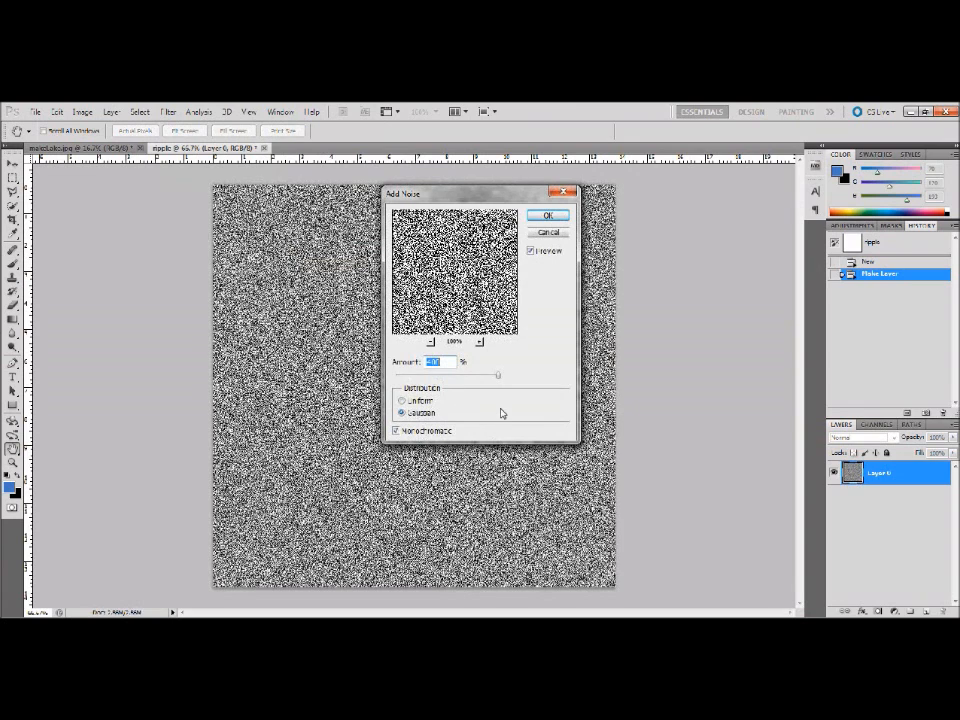
left_click(548, 215)
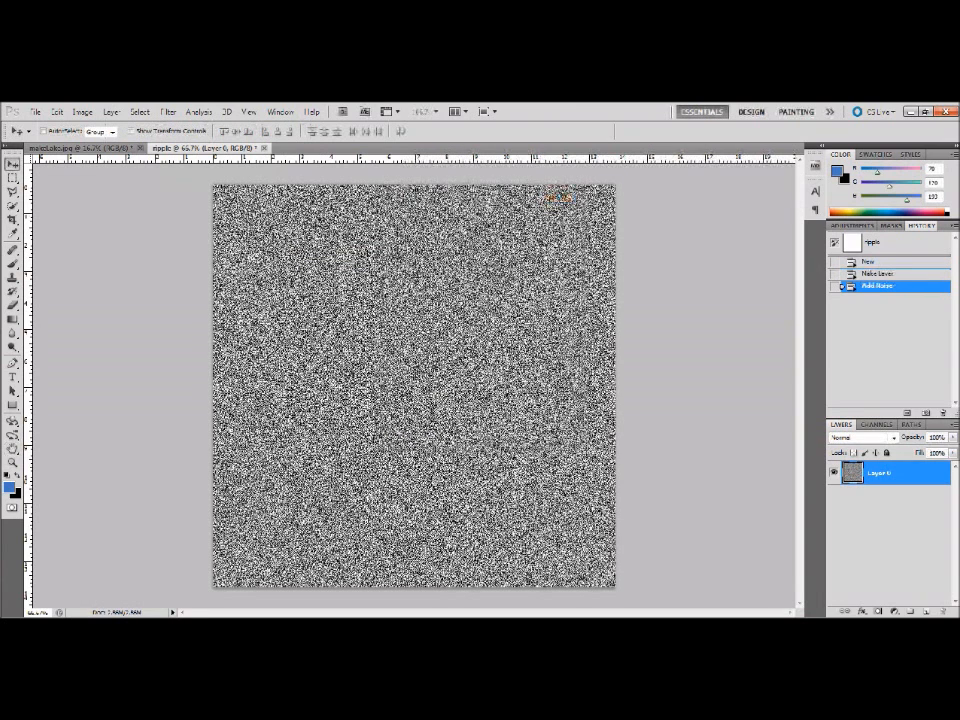
Step: Apply a Gaussian Blur with a radius of 2.0 pixels to the noise layer
left_click(168, 111)
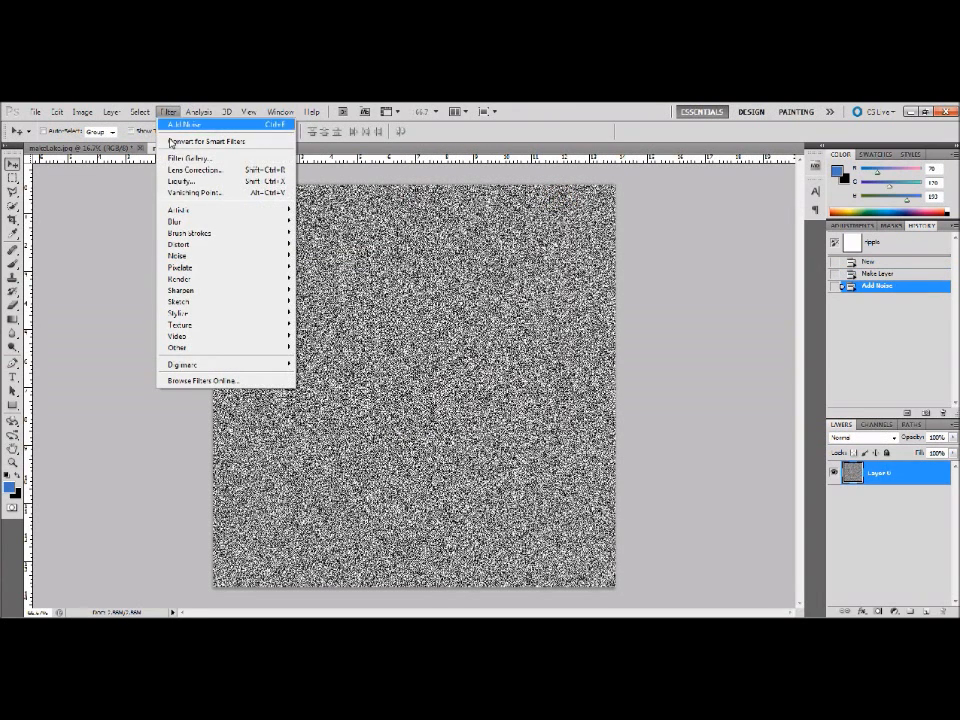
mouse_move(184, 221)
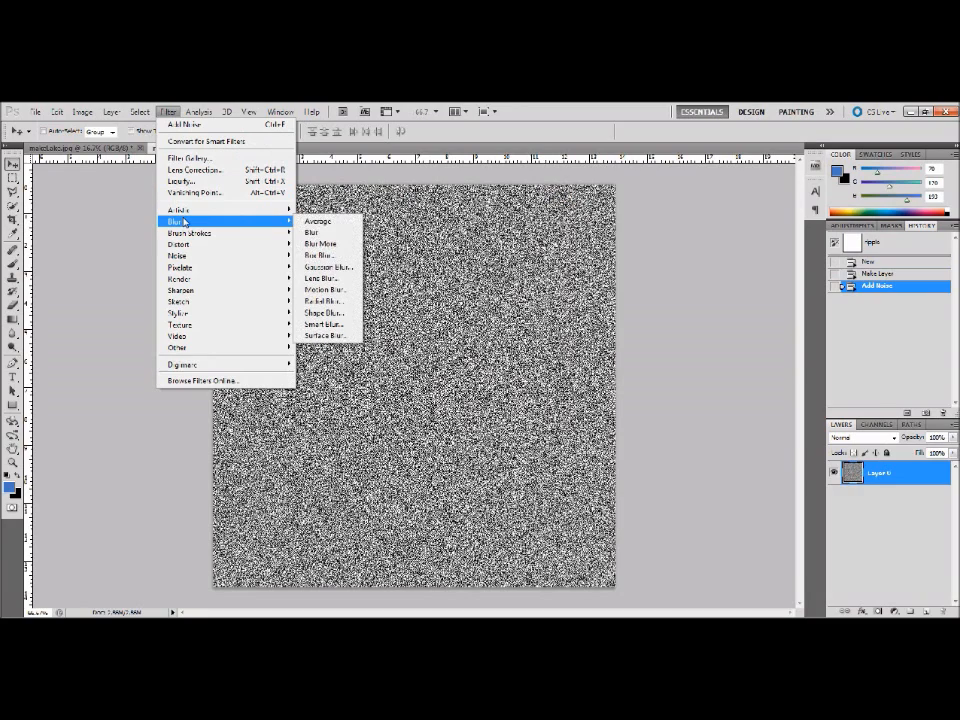
left_click(325, 268)
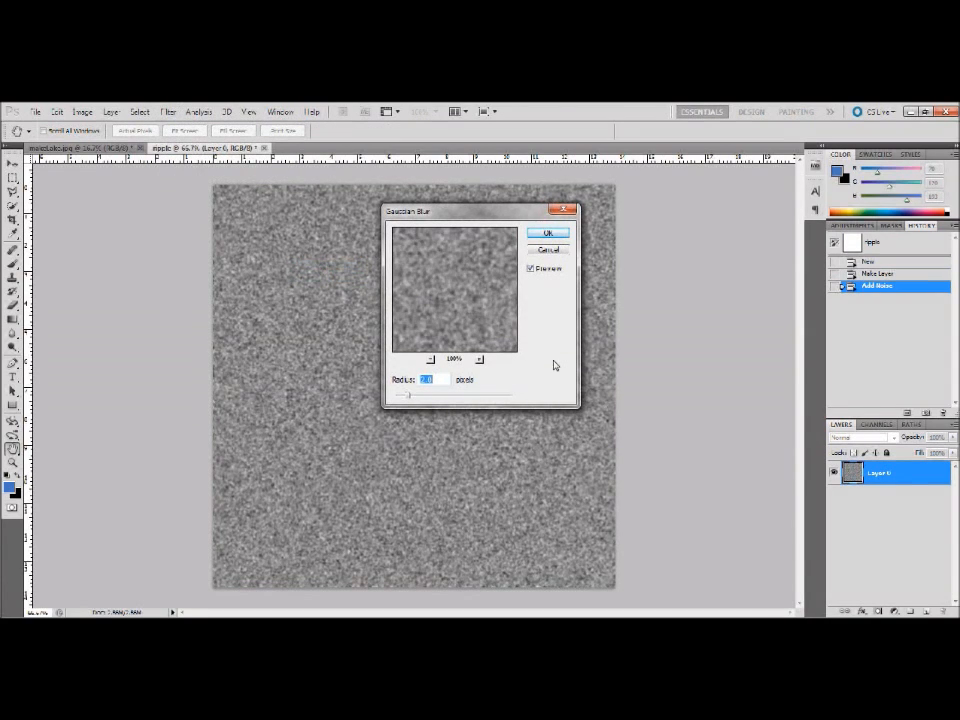
left_click(548, 233)
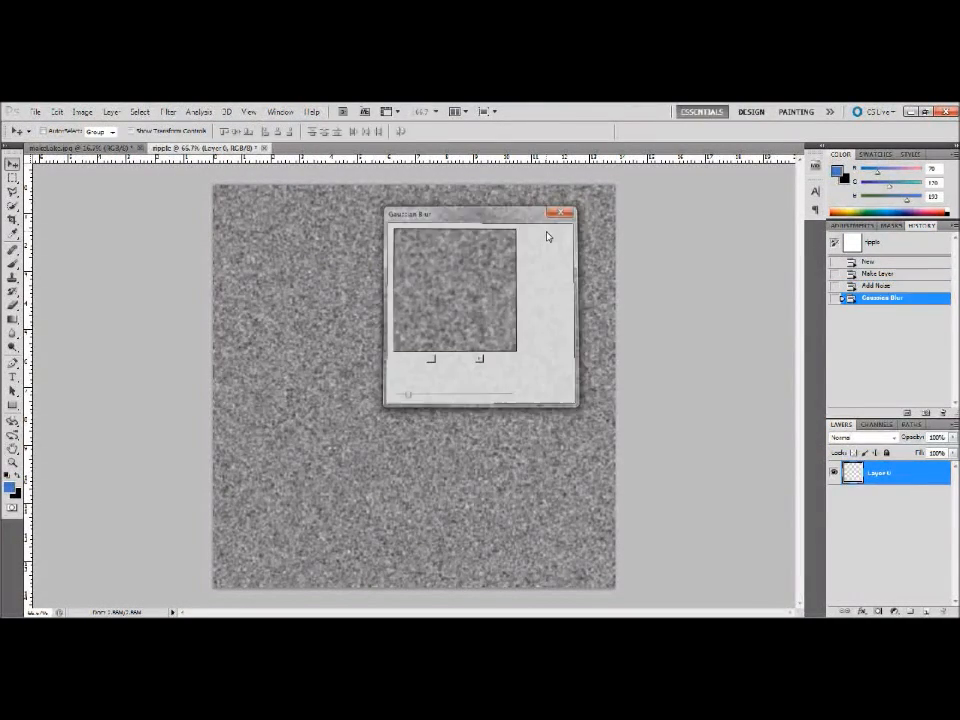
Step: Emboss only the Red channel with an angle of 180°, a height of 1 pixel and an amount of 500%
left_click(873, 425)
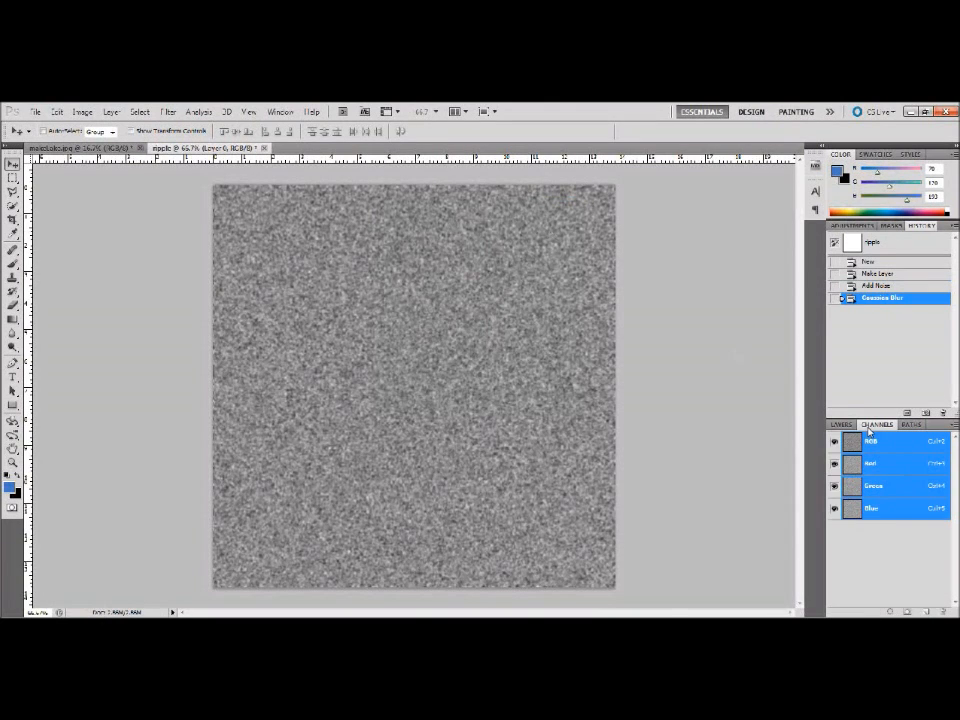
left_click(882, 467)
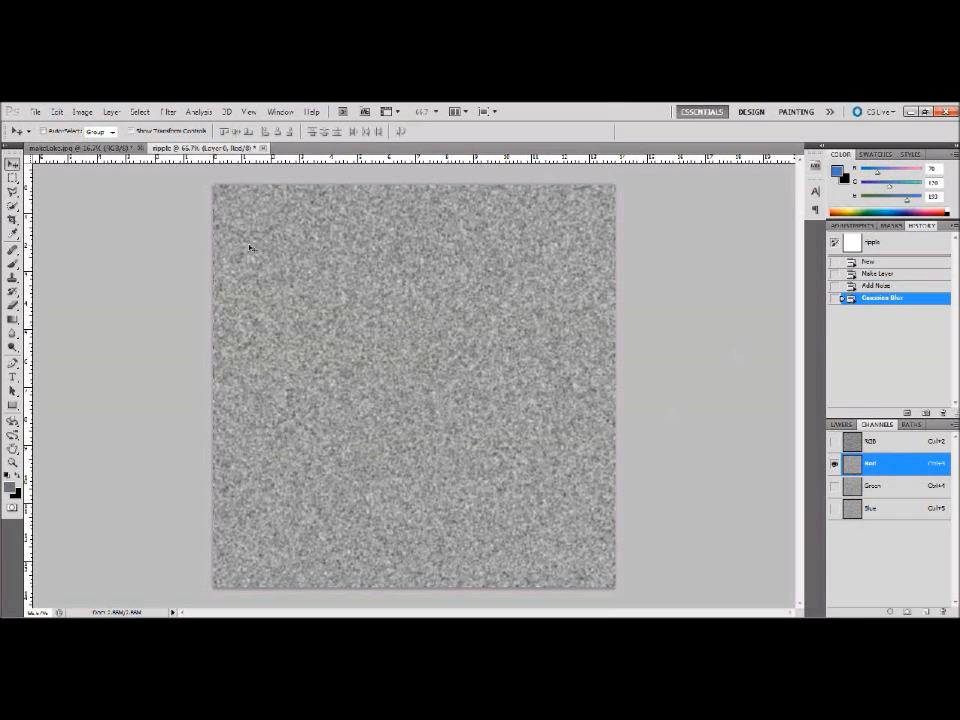
left_click(168, 111)
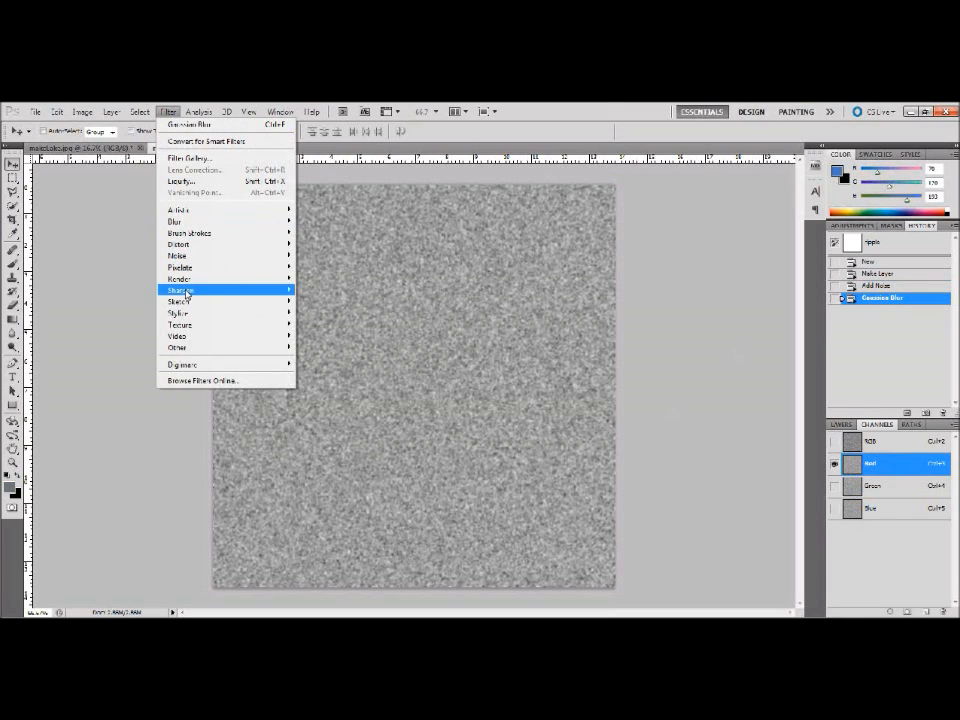
mouse_move(185, 313)
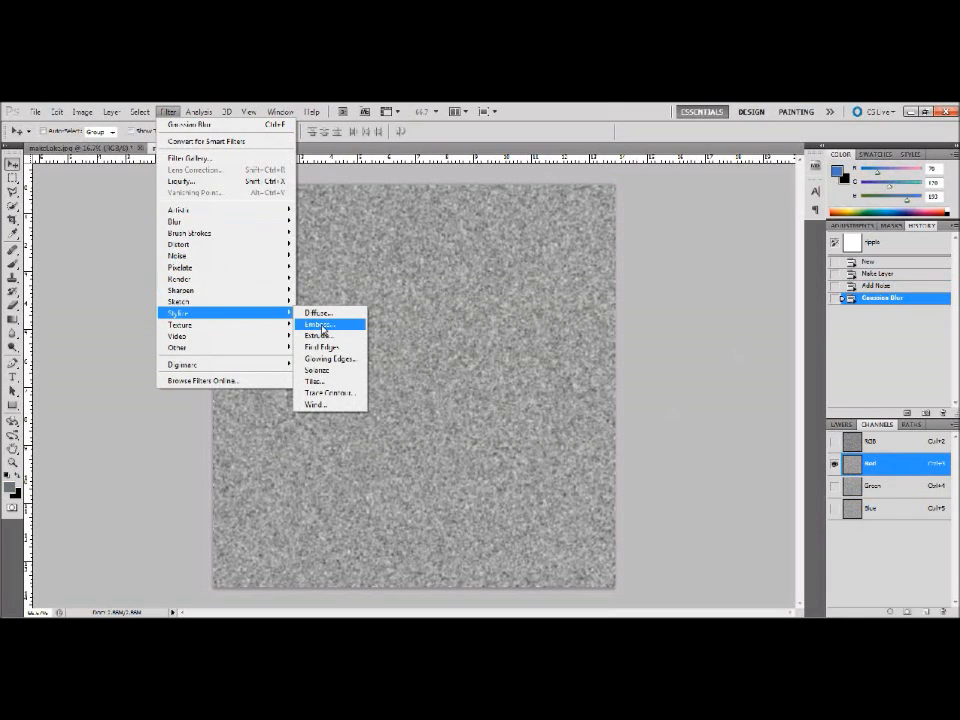
left_click(325, 325)
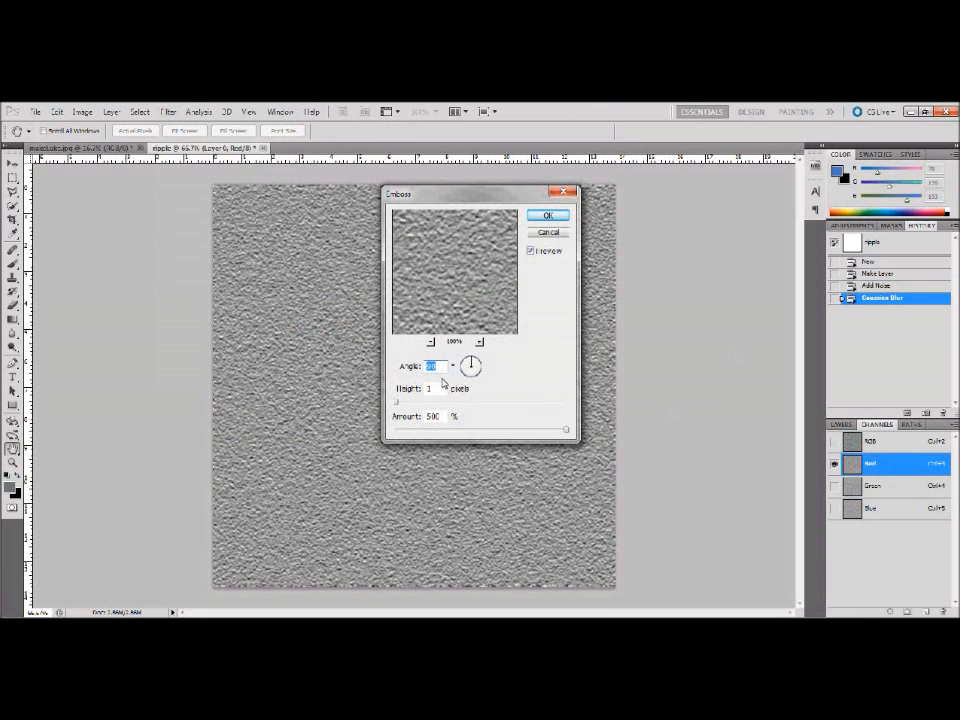
type("180")
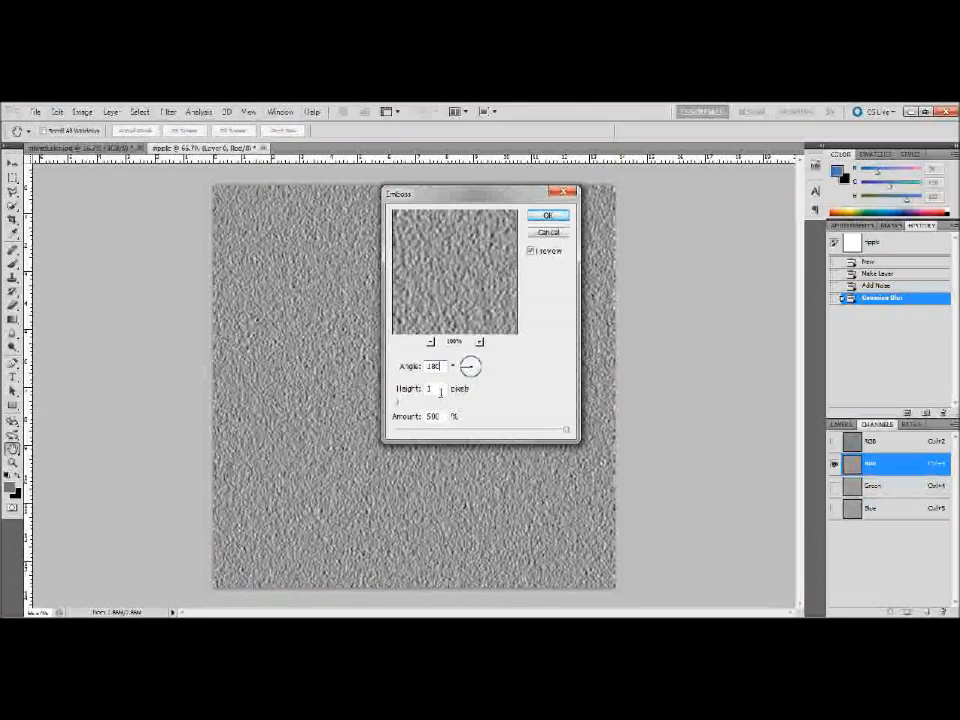
left_click(547, 217)
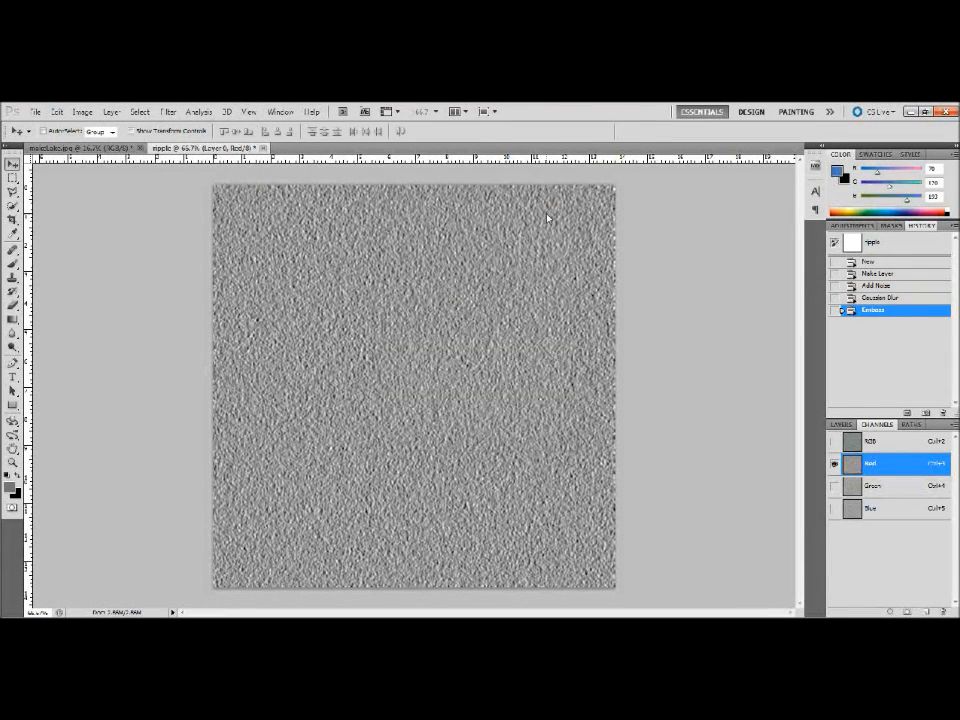
Step: Emboss only the Green channel at 90° with 1 pixel height and 500% amount, and return to the RGB composite and layer list
left_click(888, 488)
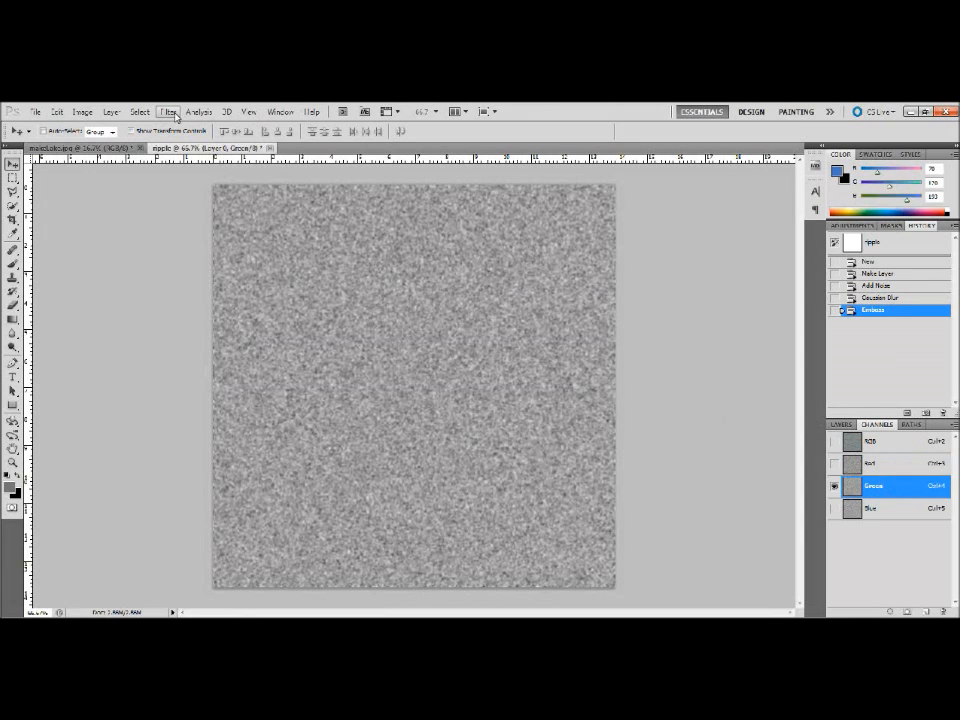
left_click(176, 114)
mouse_move(242, 315)
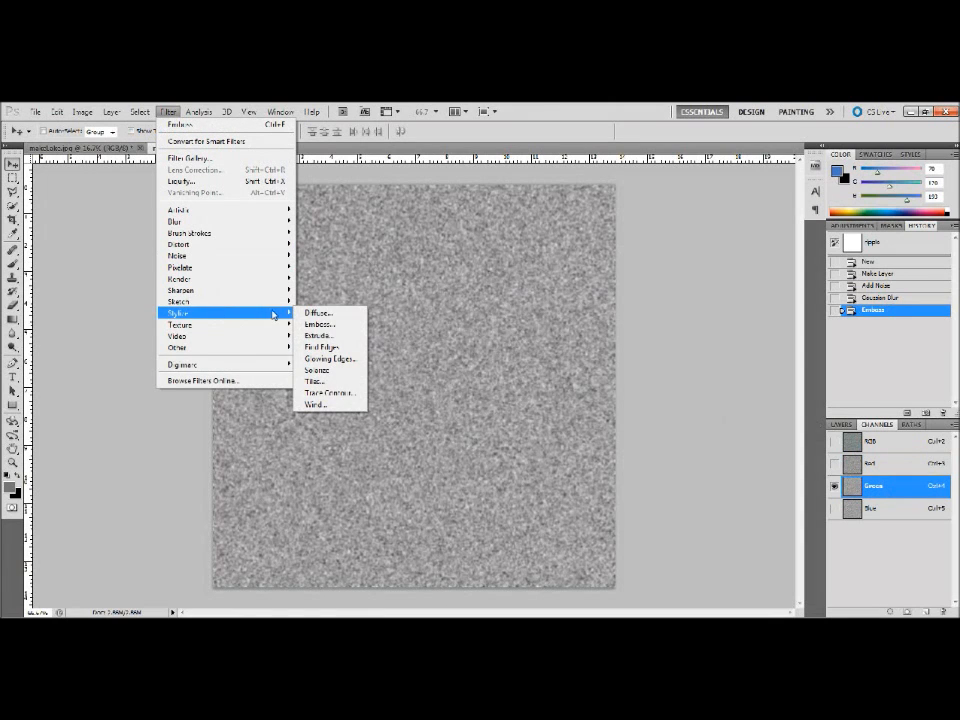
left_click(320, 325)
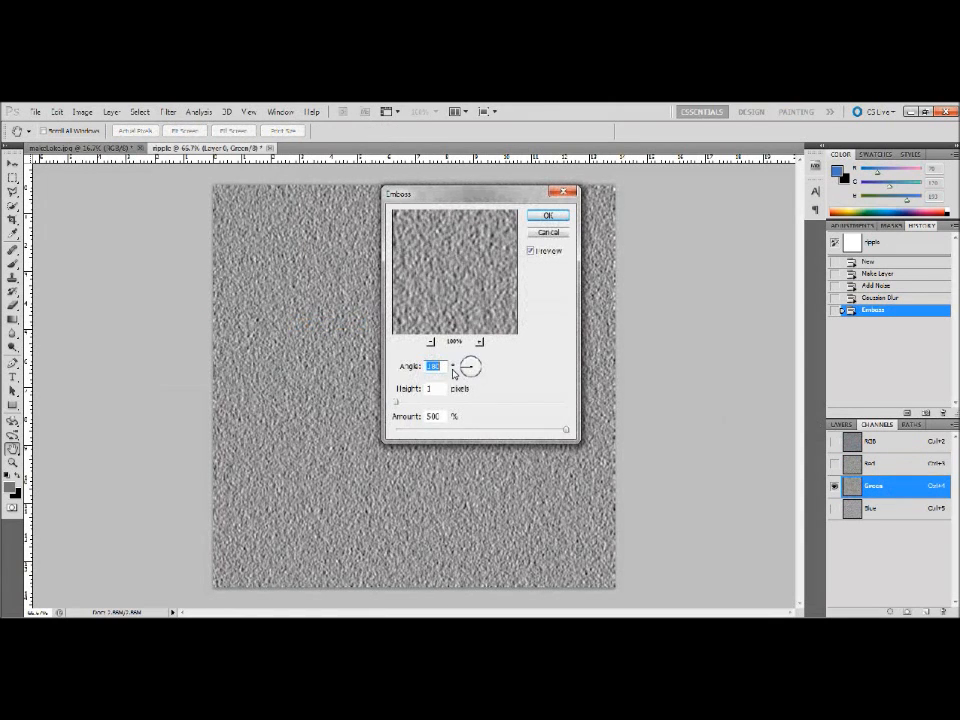
type("90")
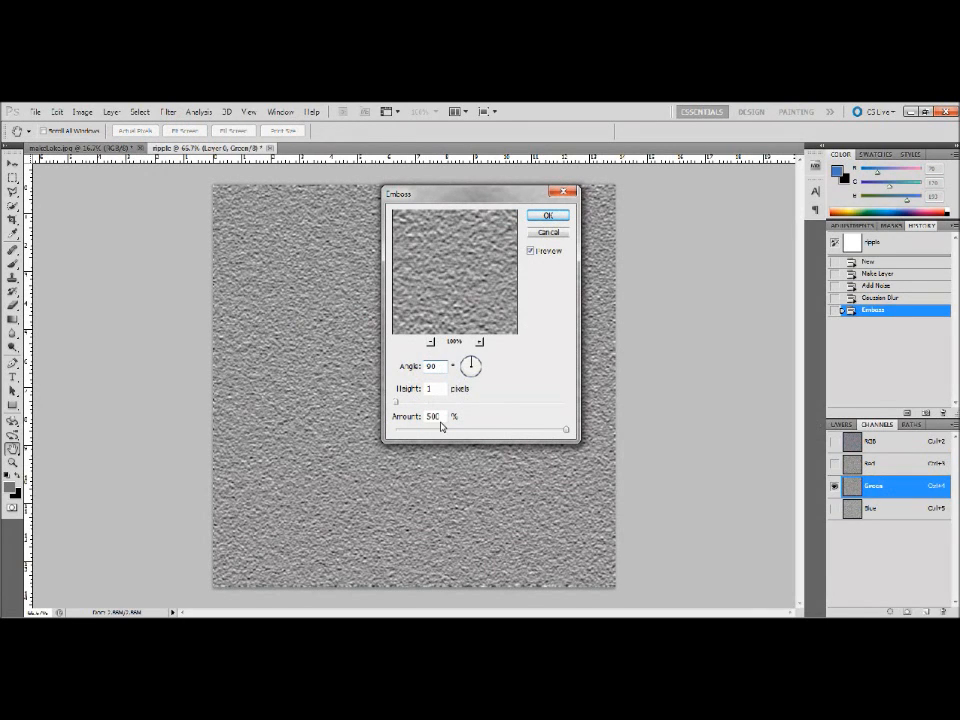
left_click(546, 215)
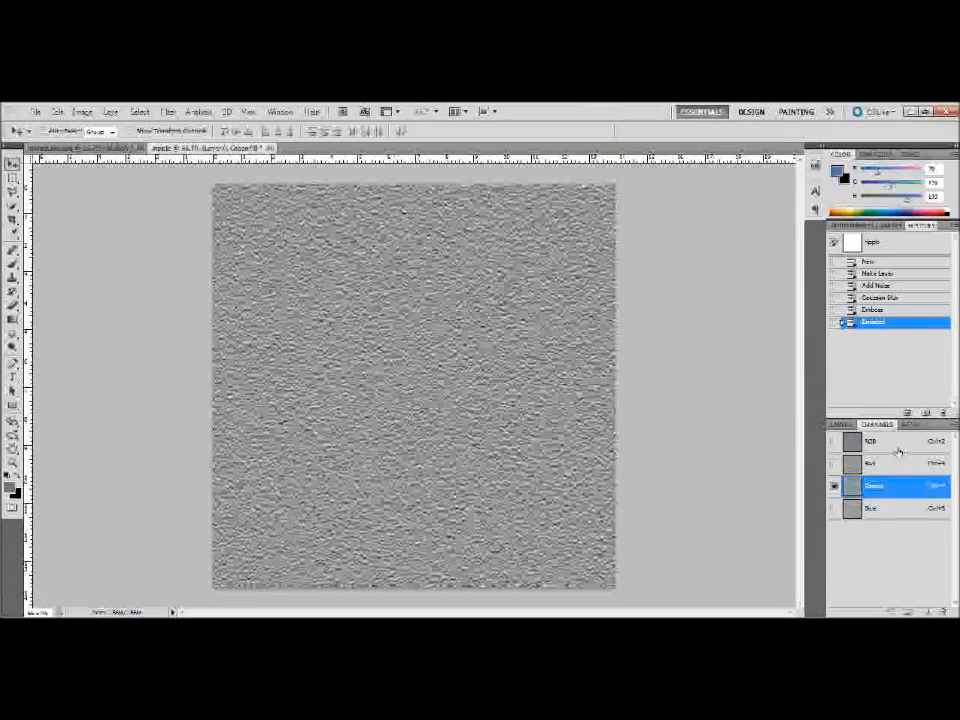
left_click(893, 449)
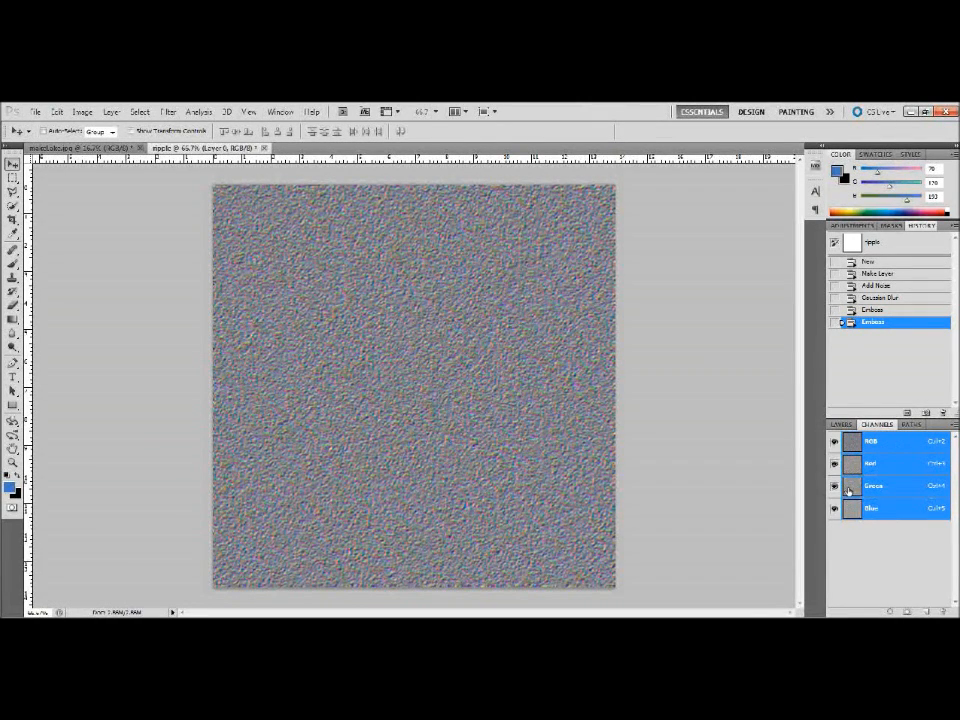
left_click(842, 425)
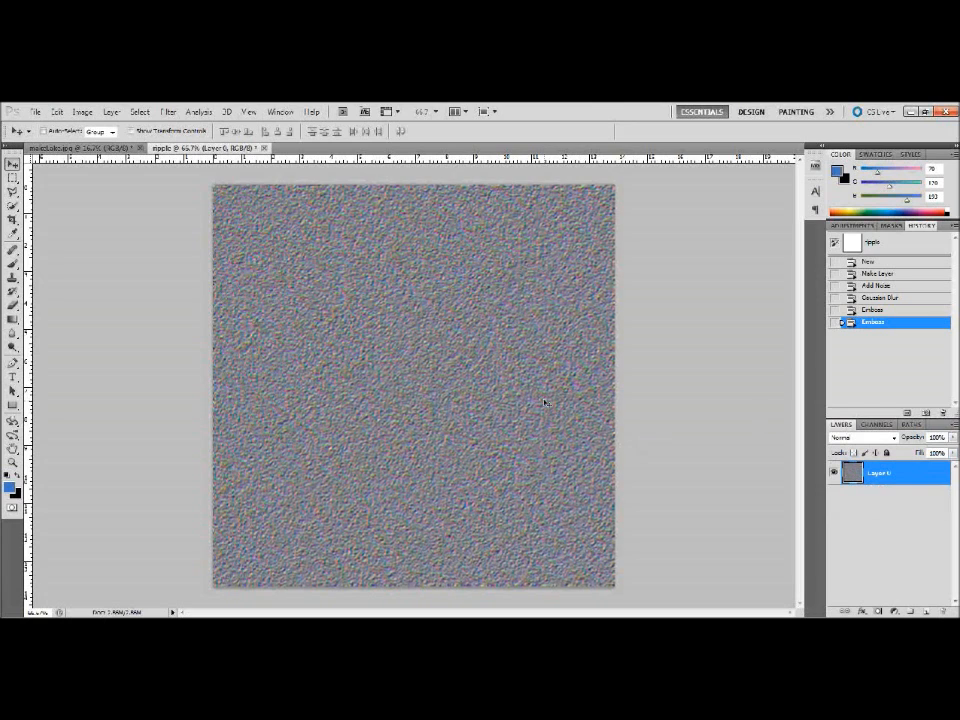
Step: Apply a Perspective transform to the ripple layer, spreading its bottom corners outward far beyond the canvas to a width of about 729%
key("ctrl+minus")
key("ctrl+minus")
key("ctrl+minus")
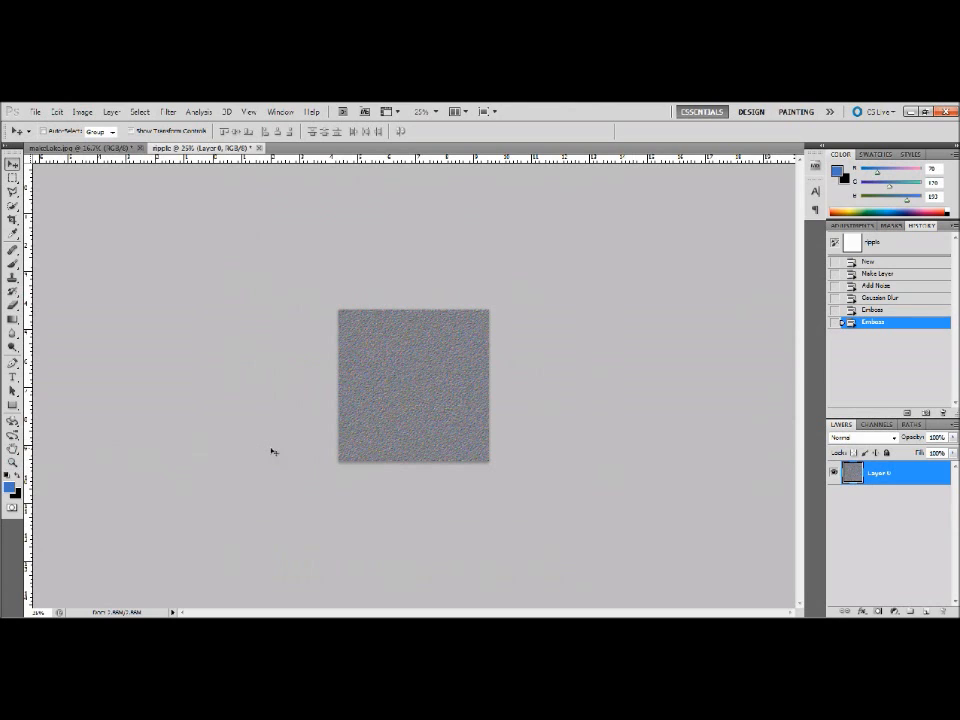
mouse_move(424, 463)
left_mouse_down()
mouse_move(425, 430)
mouse_move(425, 463)
left_mouse_up()
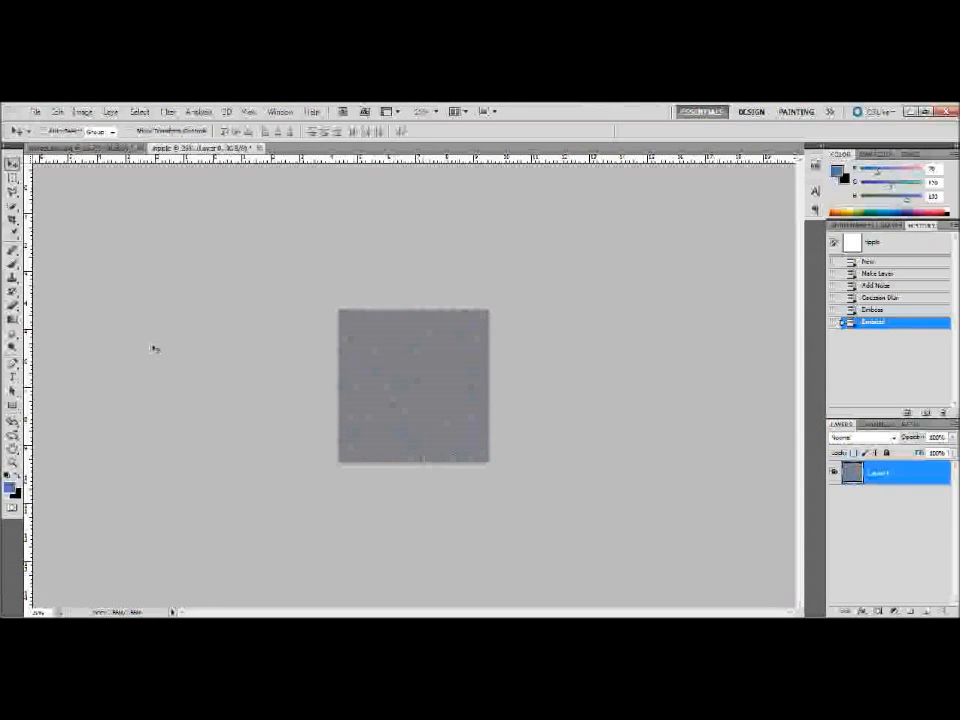
left_click(58, 112)
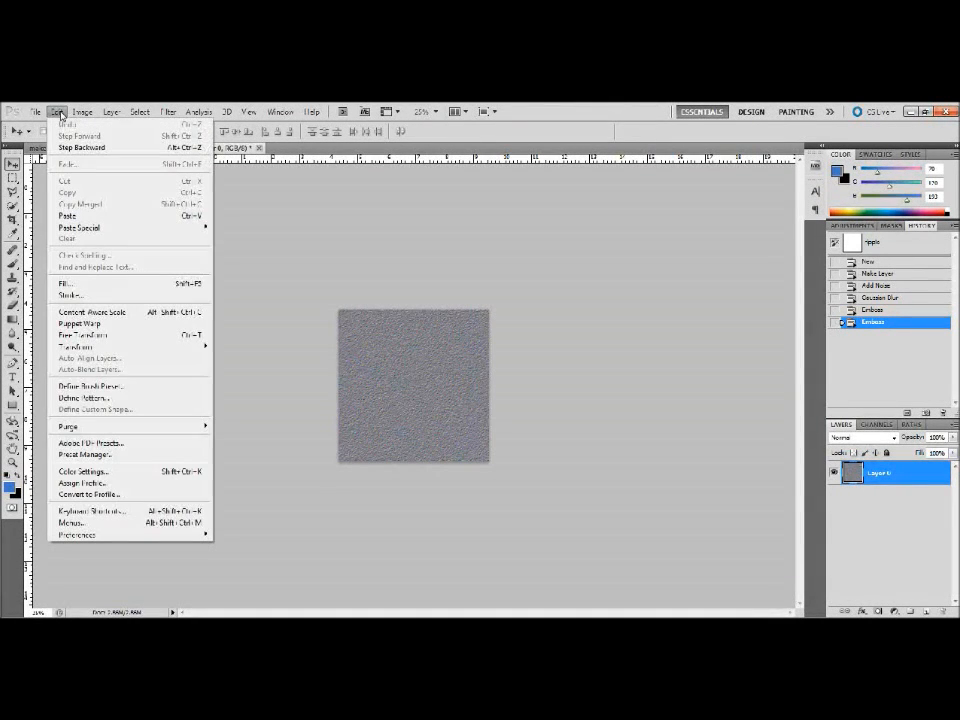
mouse_move(140, 346)
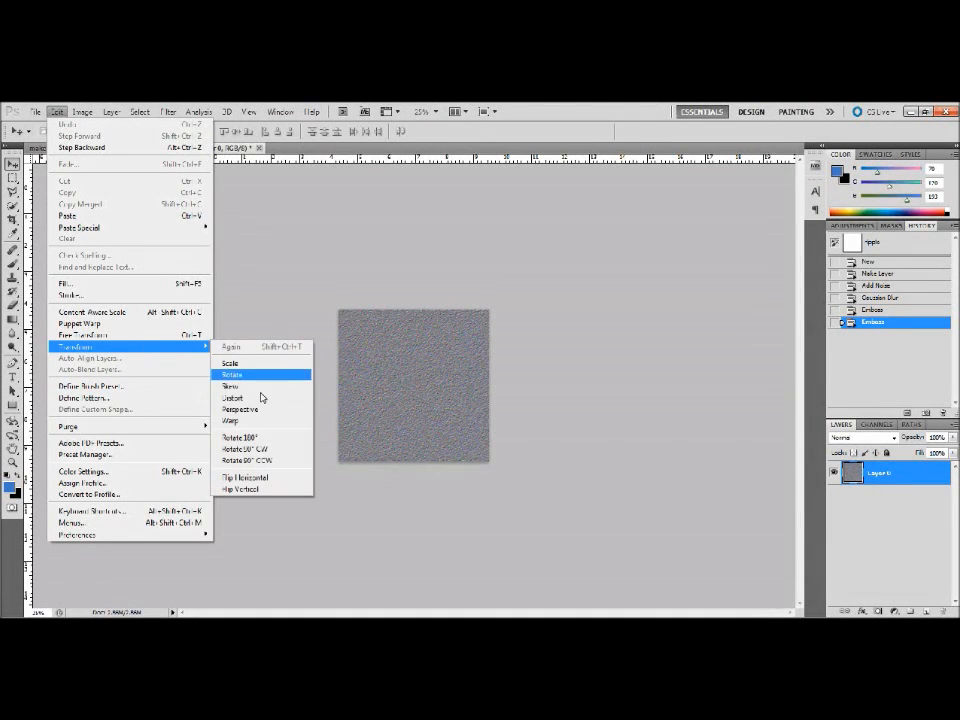
left_click(306, 409)
left_click_drag(490, 462, 959, 492)
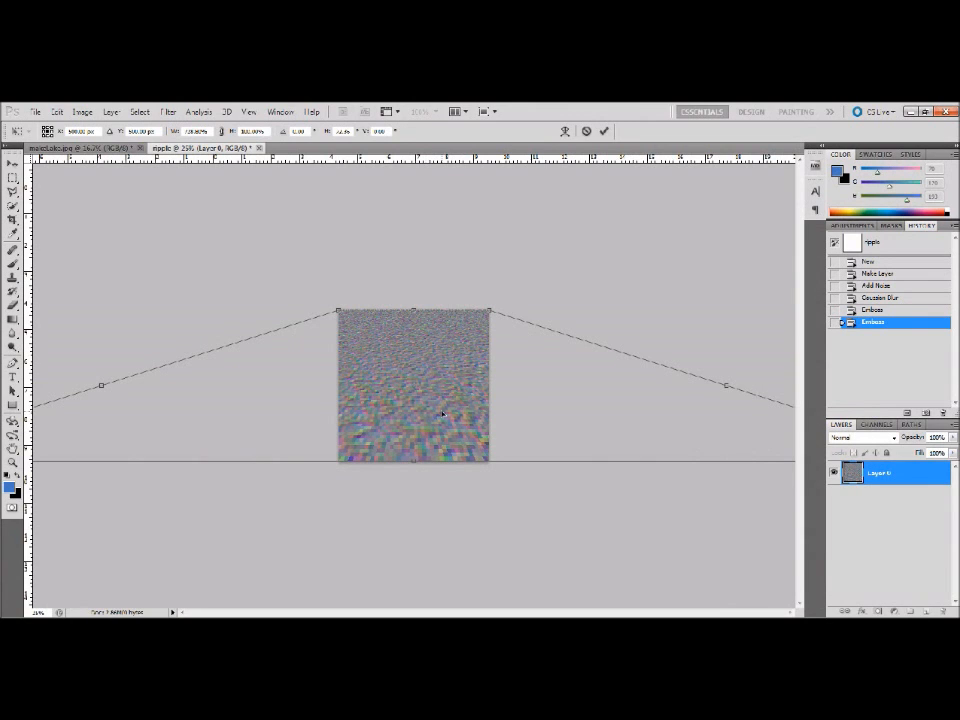
key("Return")
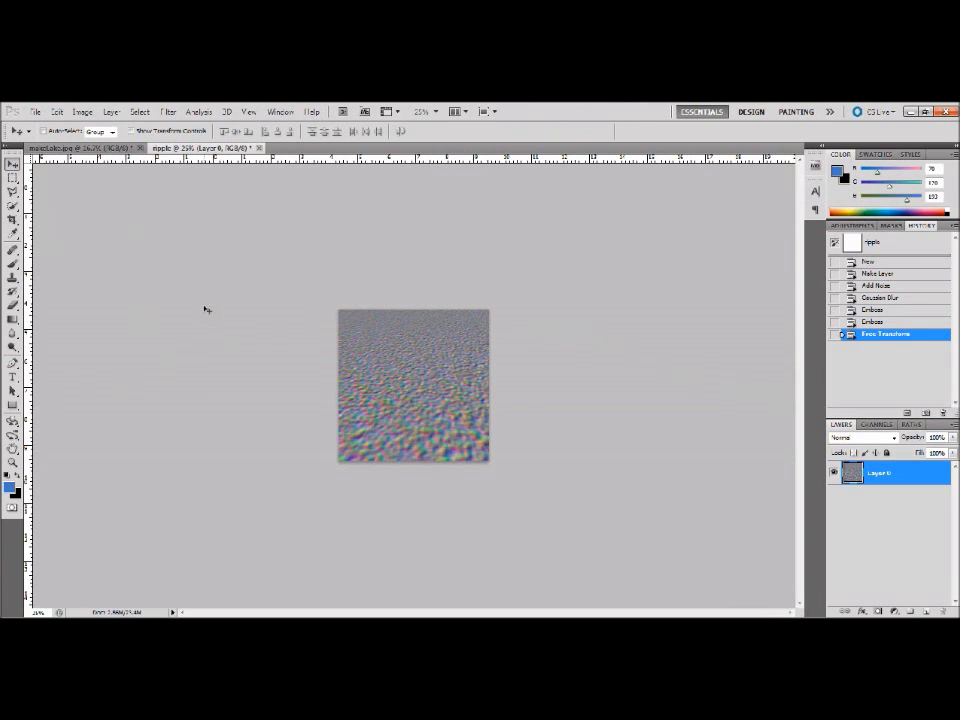
Step: Apply a Motion Blur to the ripple layer with an angle of 0° and a distance of 66 pixels
key("ctrl+plus")
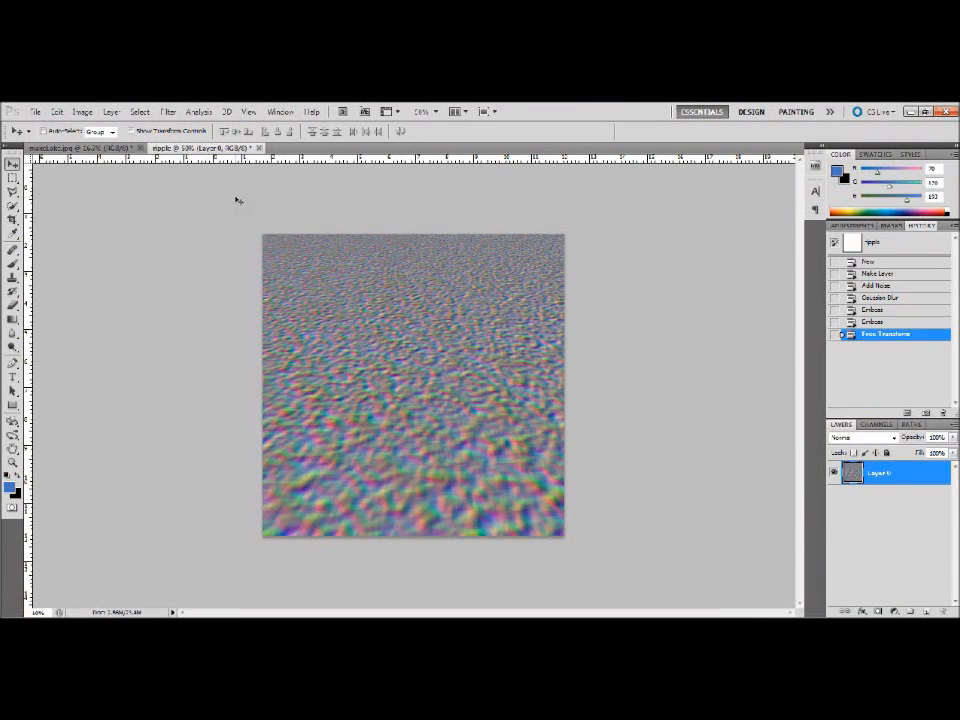
left_click(167, 111)
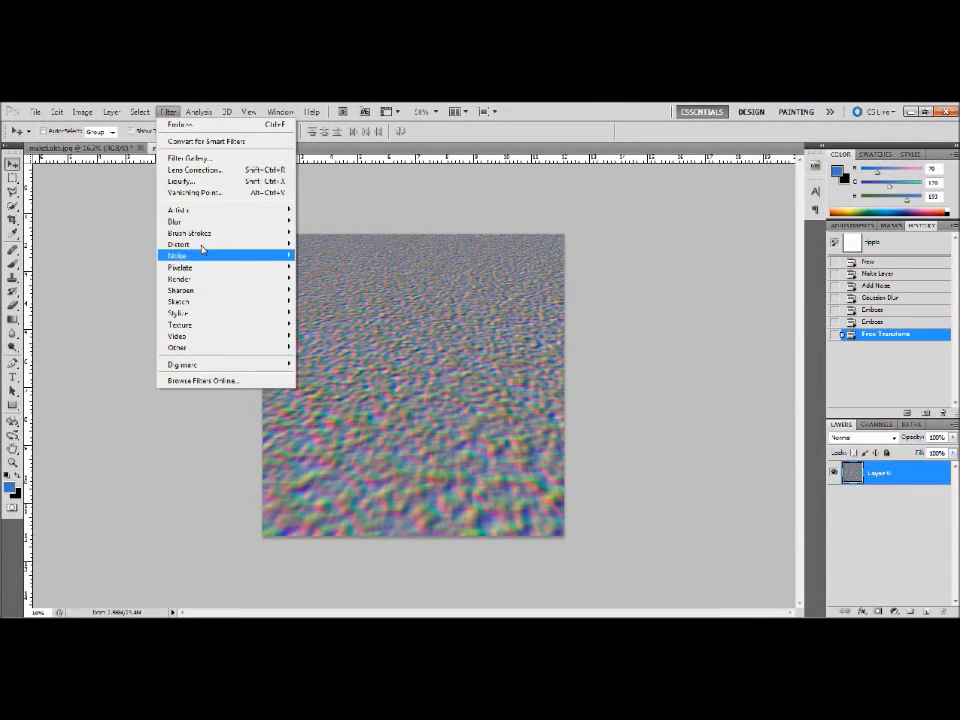
mouse_move(245, 222)
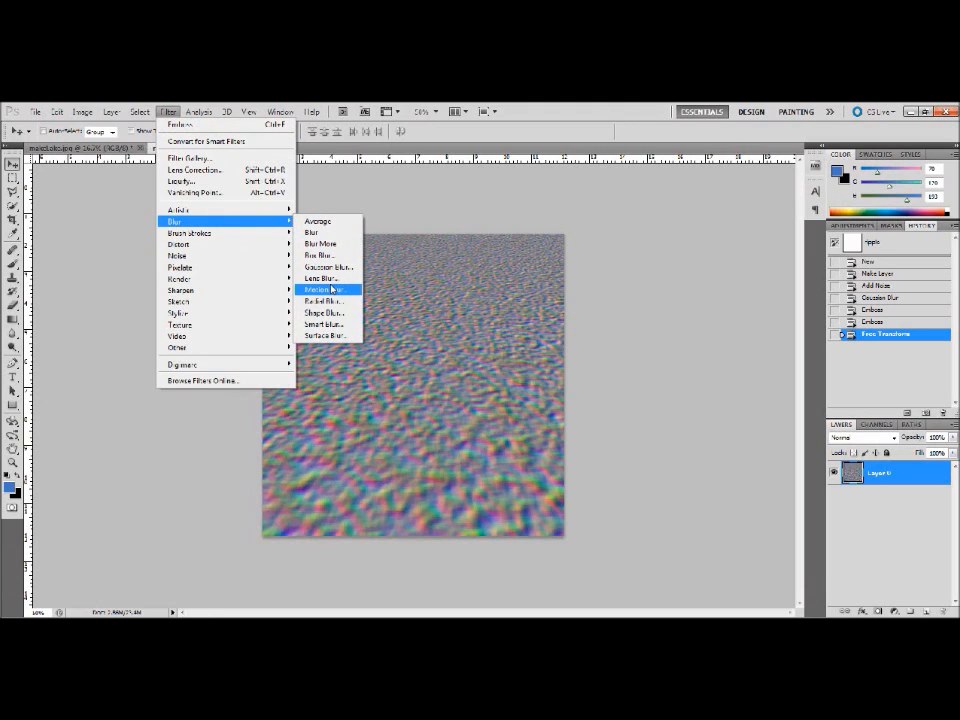
left_click(332, 291)
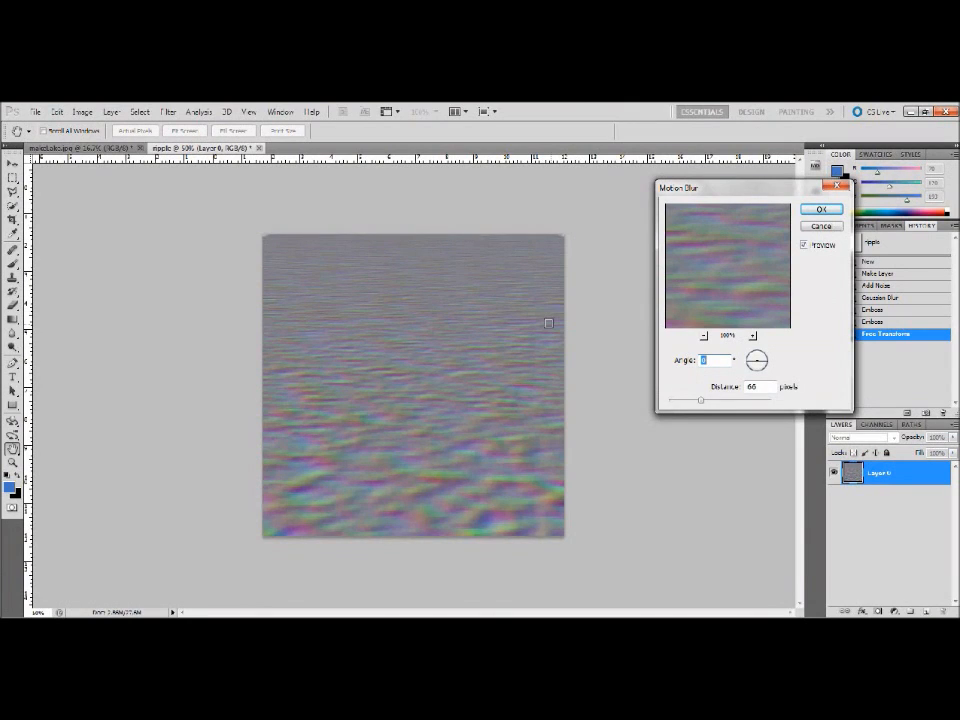
left_click(821, 211)
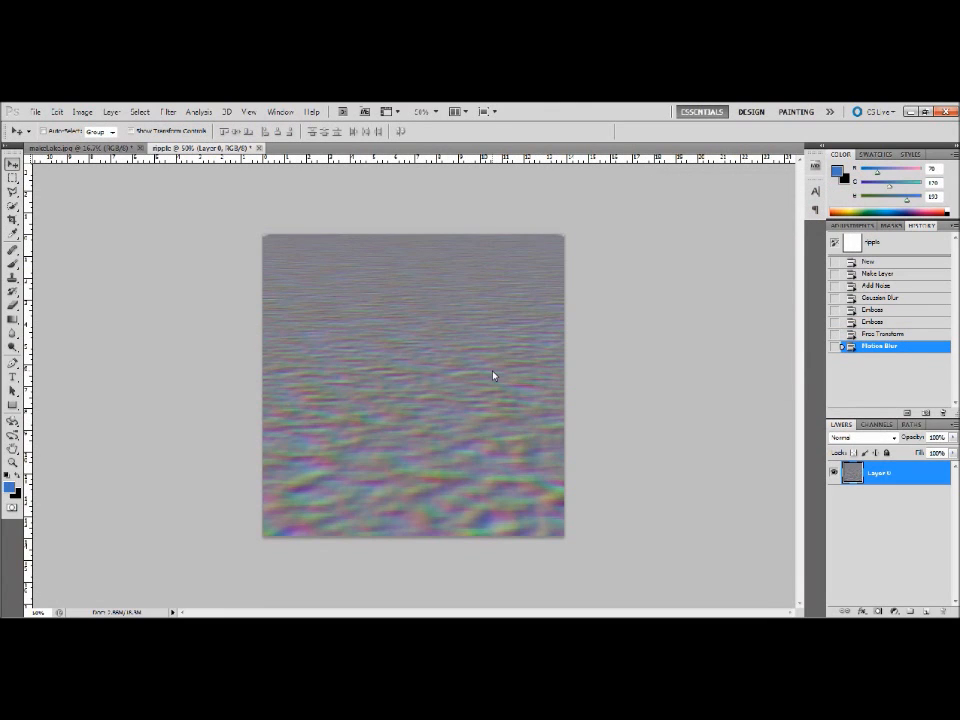
Step: Save the ripple texture to the Desktop as a Photoshop file named ripple, replacing the existing file, and close the document
key("ctrl+plus")
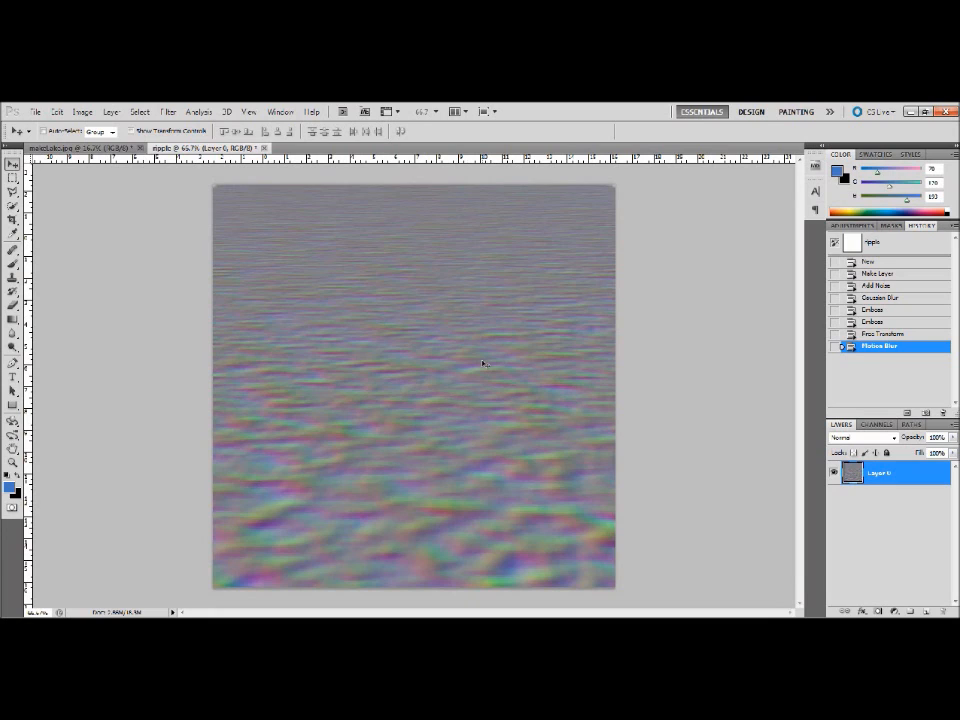
left_click(35, 114)
left_click(62, 298)
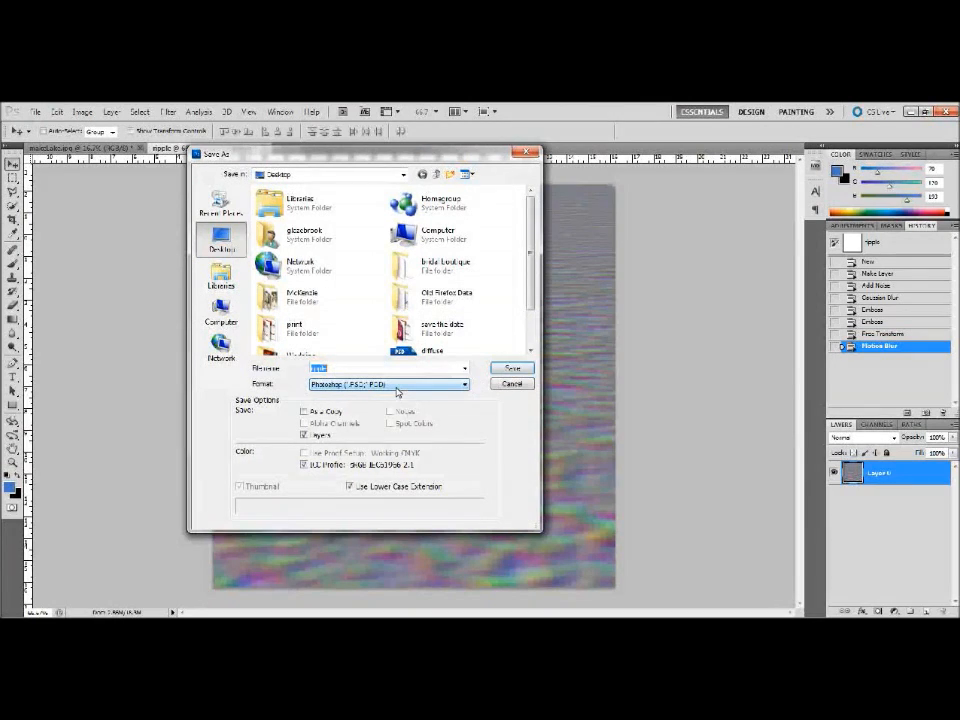
left_click(519, 371)
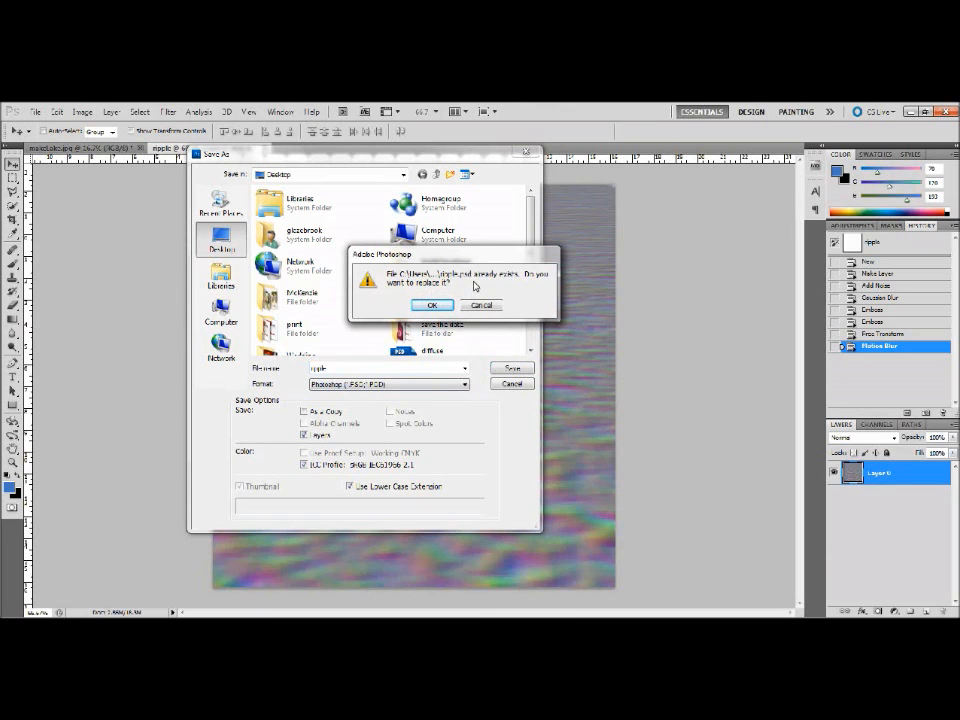
left_click(432, 305)
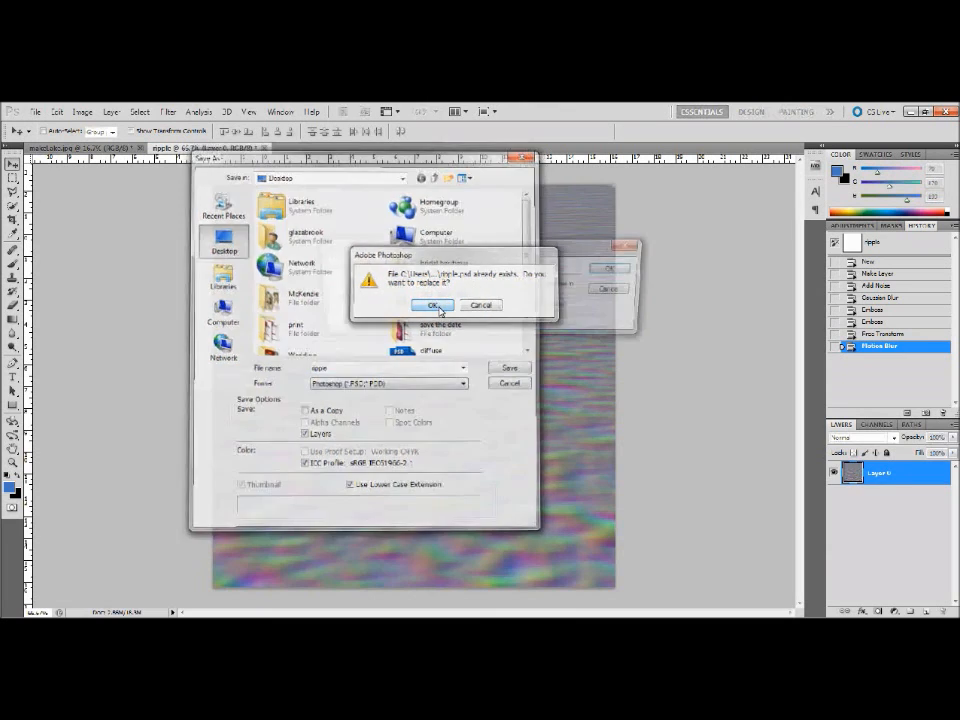
left_click(616, 269)
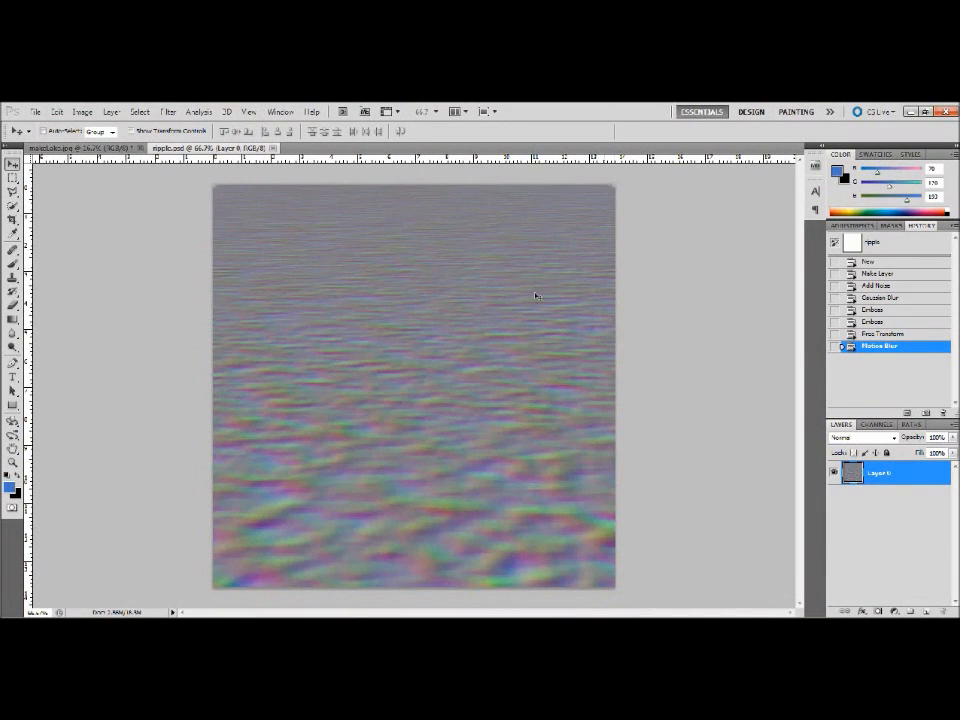
left_click(273, 148)
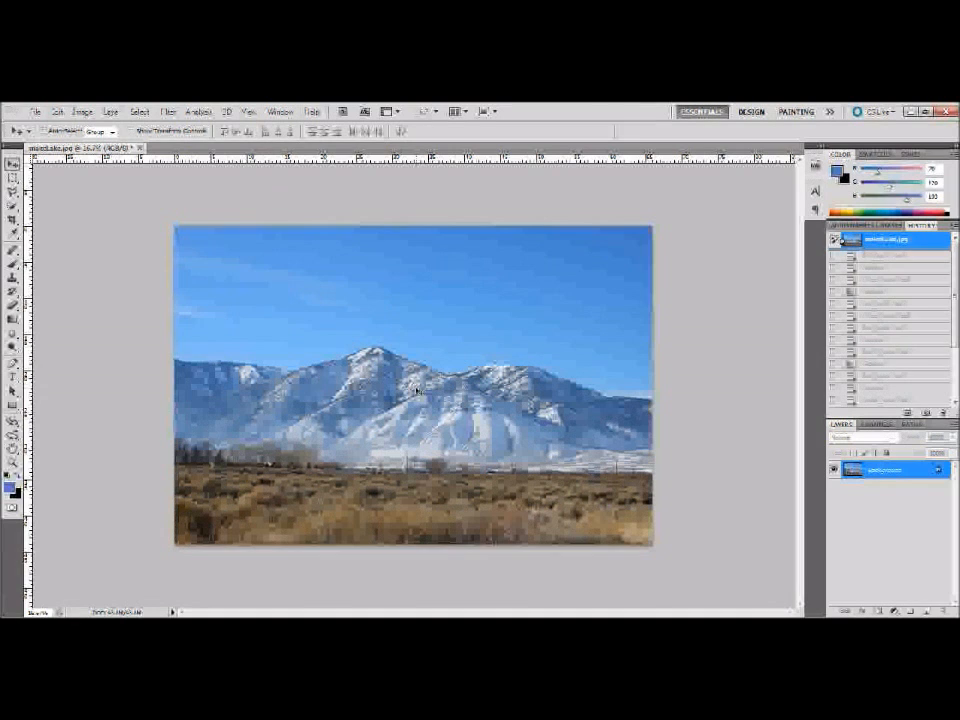
Step: Convert the Background of the mountain photo into a regular layer and duplicate it
double_click(910, 475)
left_click(576, 271)
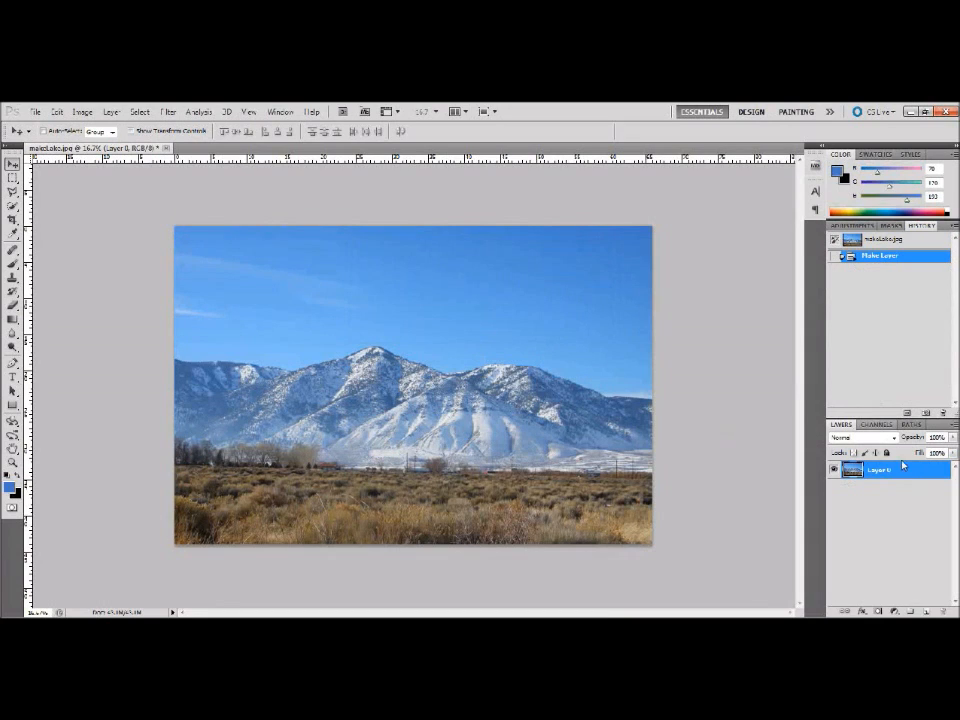
left_click_drag(903, 465, 931, 604)
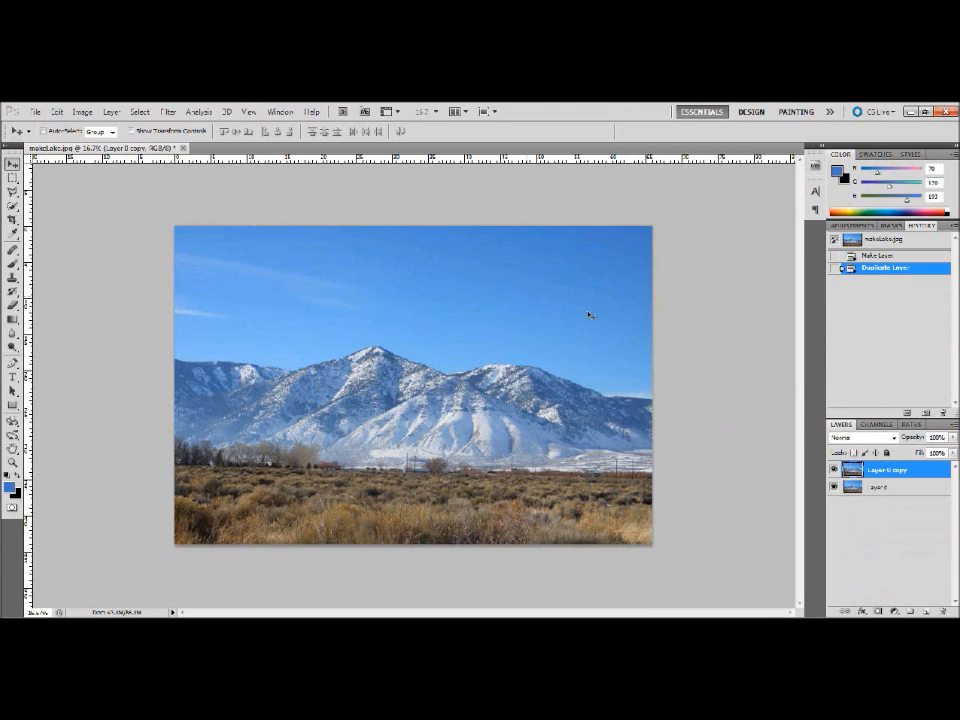
Step: Flip the duplicated photo layer vertically
left_click(57, 111)
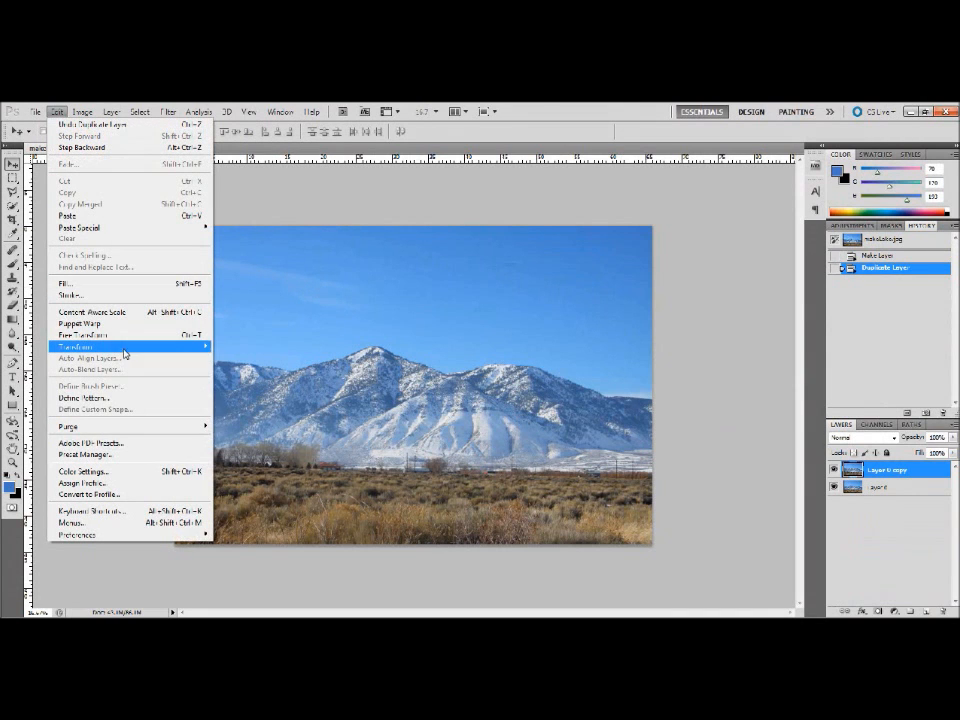
mouse_move(183, 346)
left_click(250, 490)
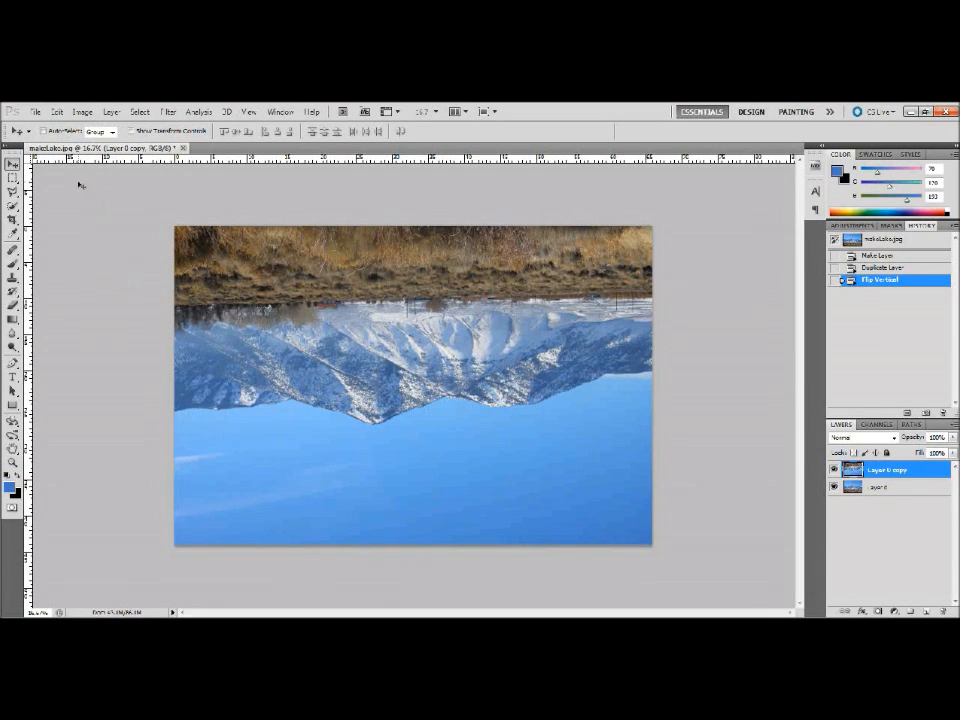
Step: Increase the canvas height to 75 inches, keeping the centre anchor
left_click(82, 111)
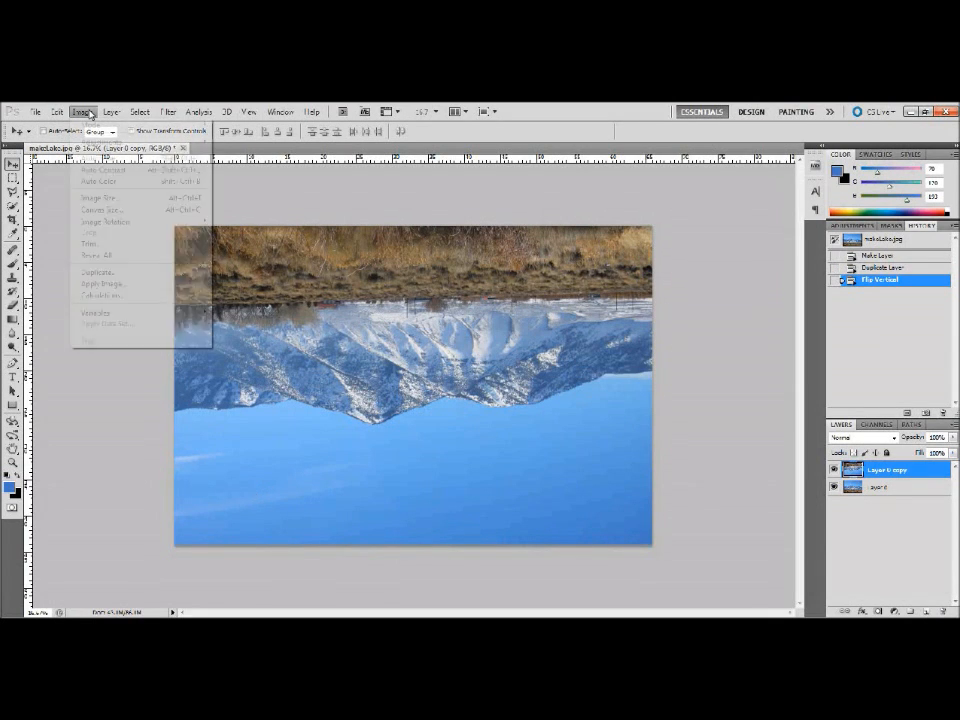
left_click(100, 210)
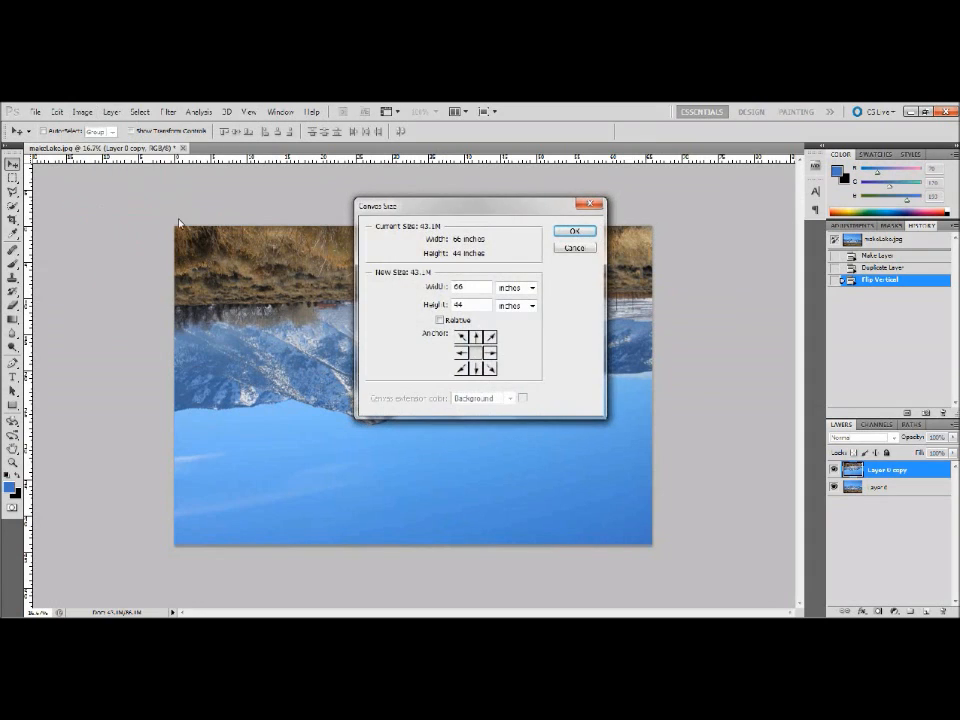
double_click(468, 305)
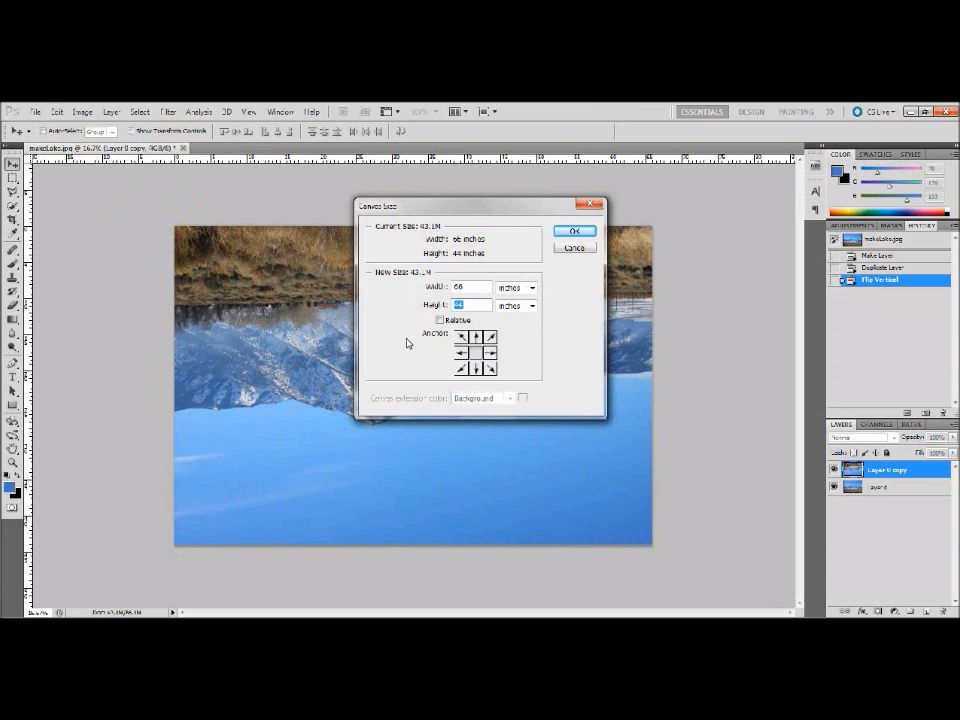
type("75")
left_click(570, 232)
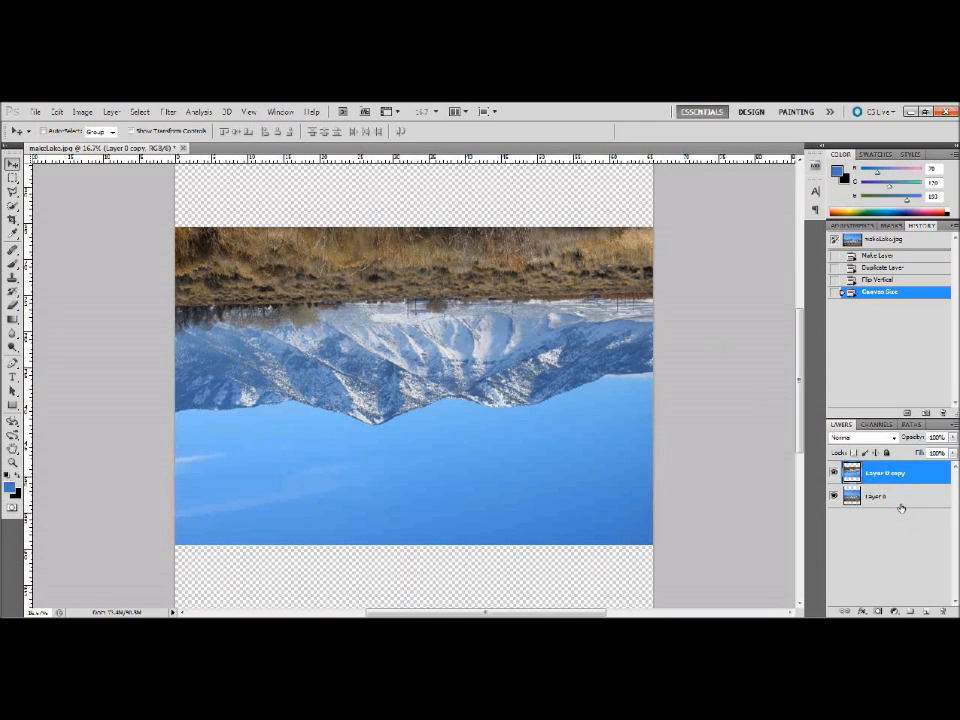
Step: Select both photo layers and move them together up to the upper edge of the enlarged canvas
left_click(901, 506, "shift")
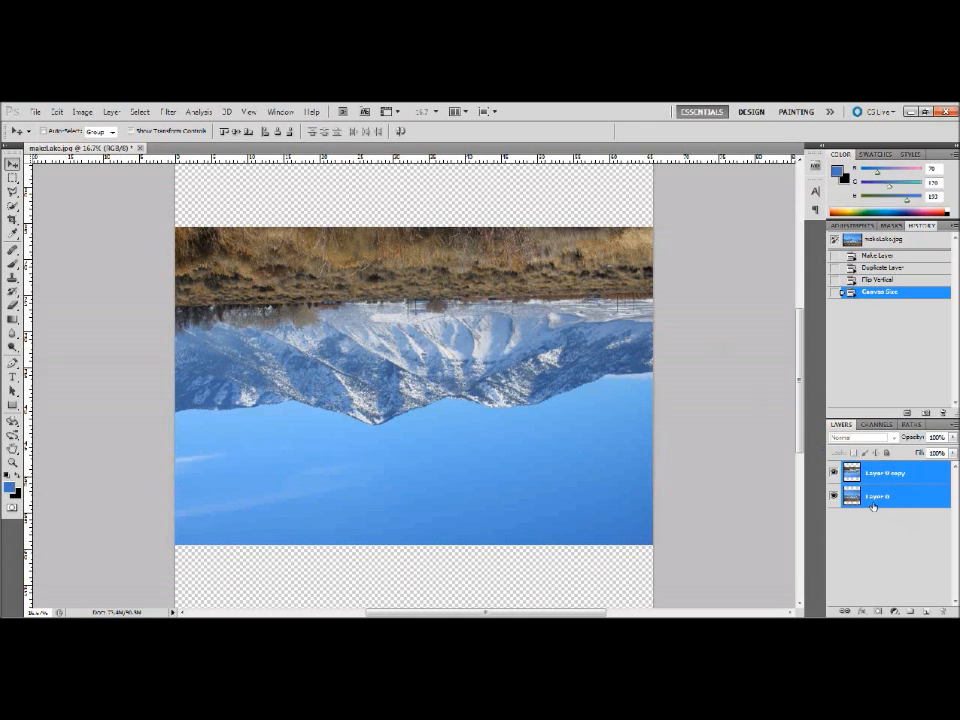
mouse_move(801, 422)
left_mouse_down()
mouse_move(799, 362)
mouse_move(798, 406)
left_mouse_up()
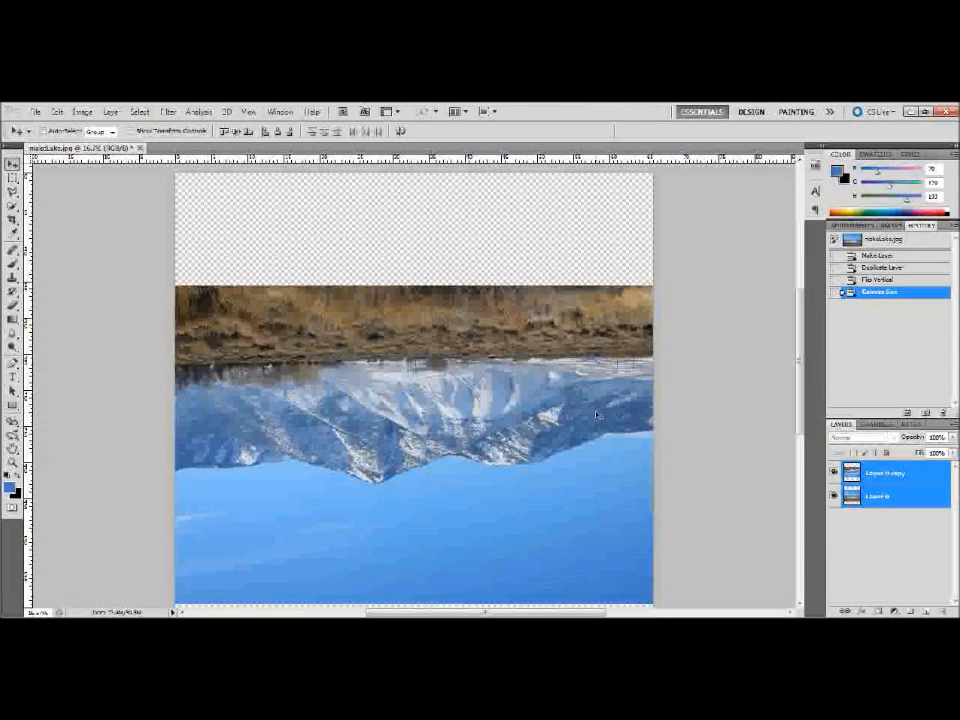
left_click_drag(596, 415, 595, 299)
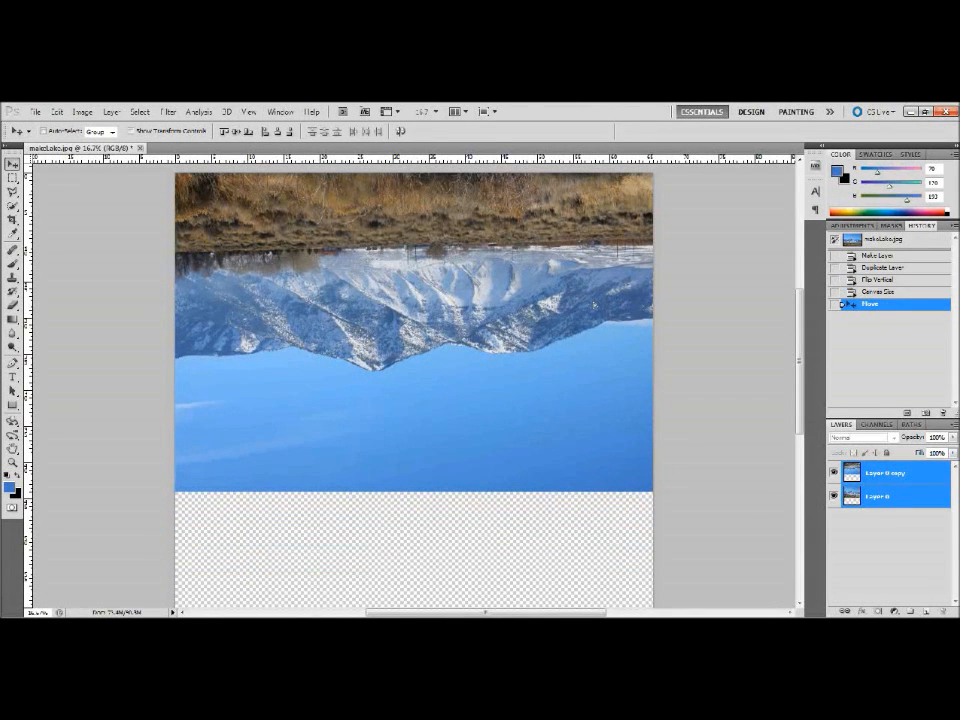
key("ctrl+minus")
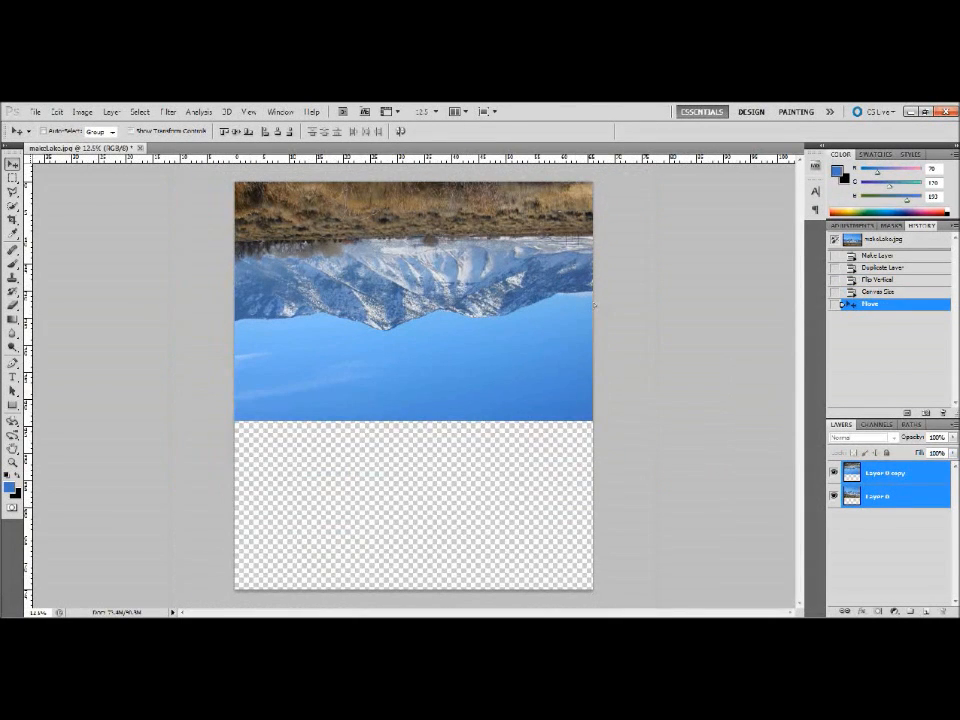
Step: Rename the flipped layer as reflection and move it straight down until its upper edge meets the lower edge of the original photo
left_click(905, 480)
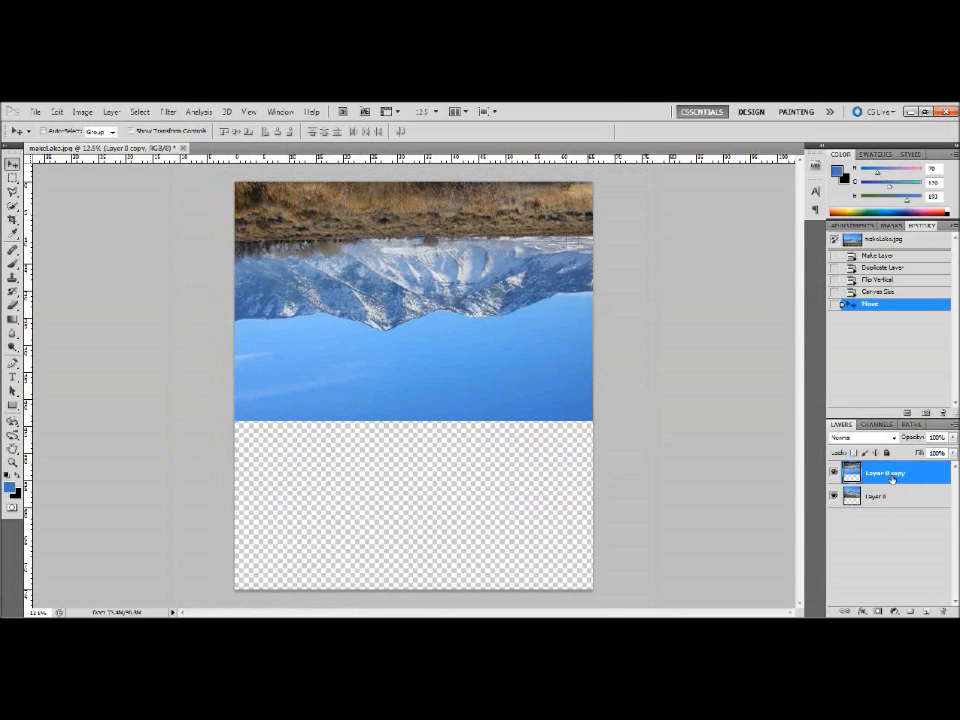
double_click(890, 473)
type("reflection")
key("Return")
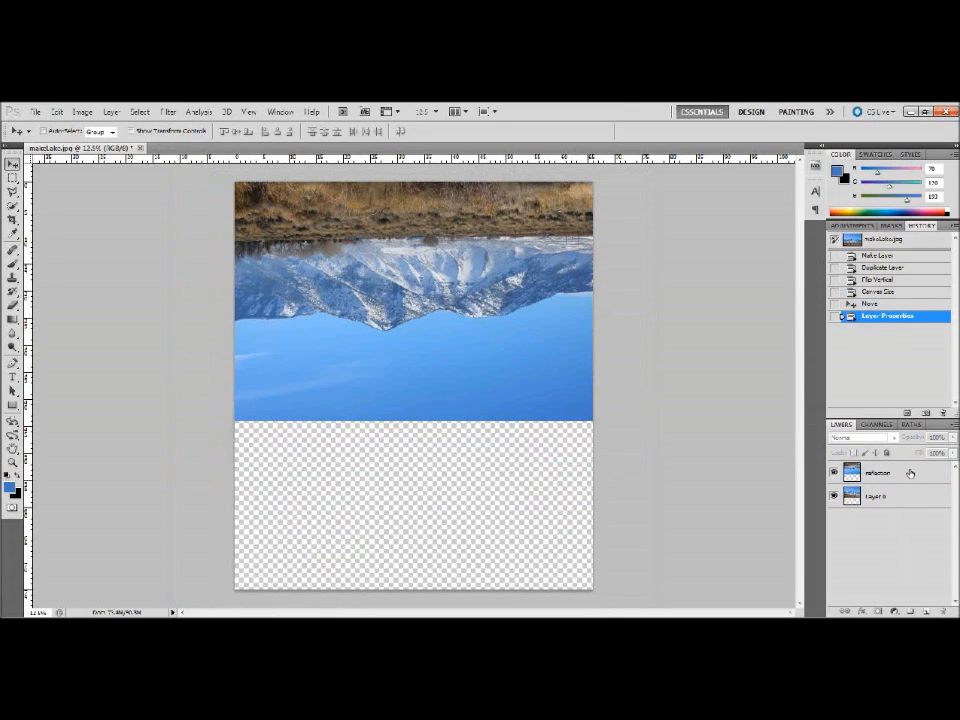
left_click_drag(536, 401, 538, 565)
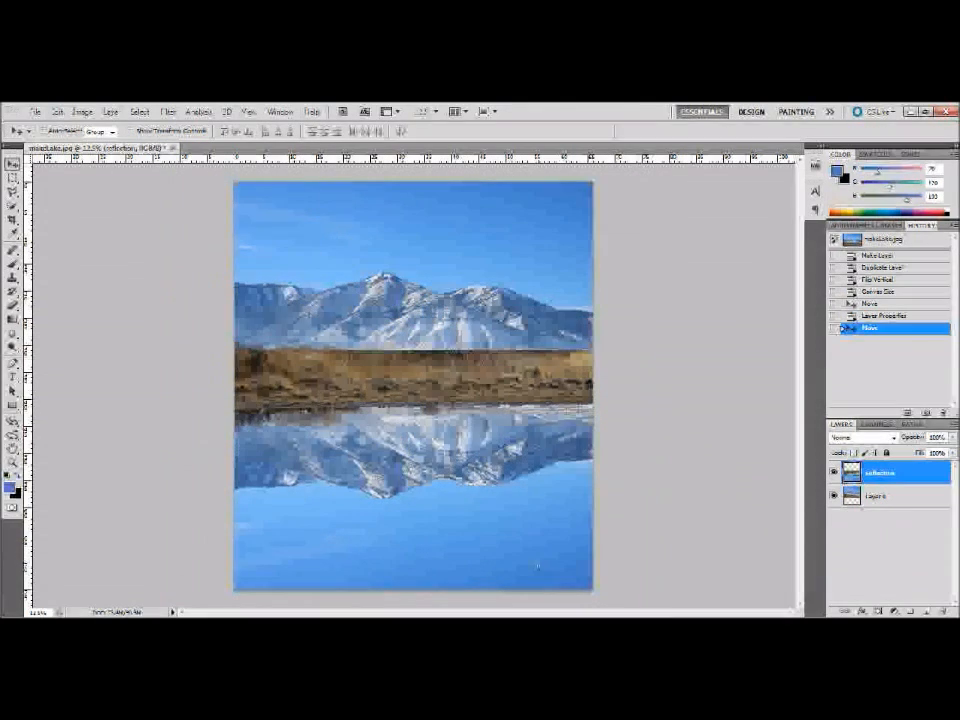
left_click_drag(494, 418, 495, 478)
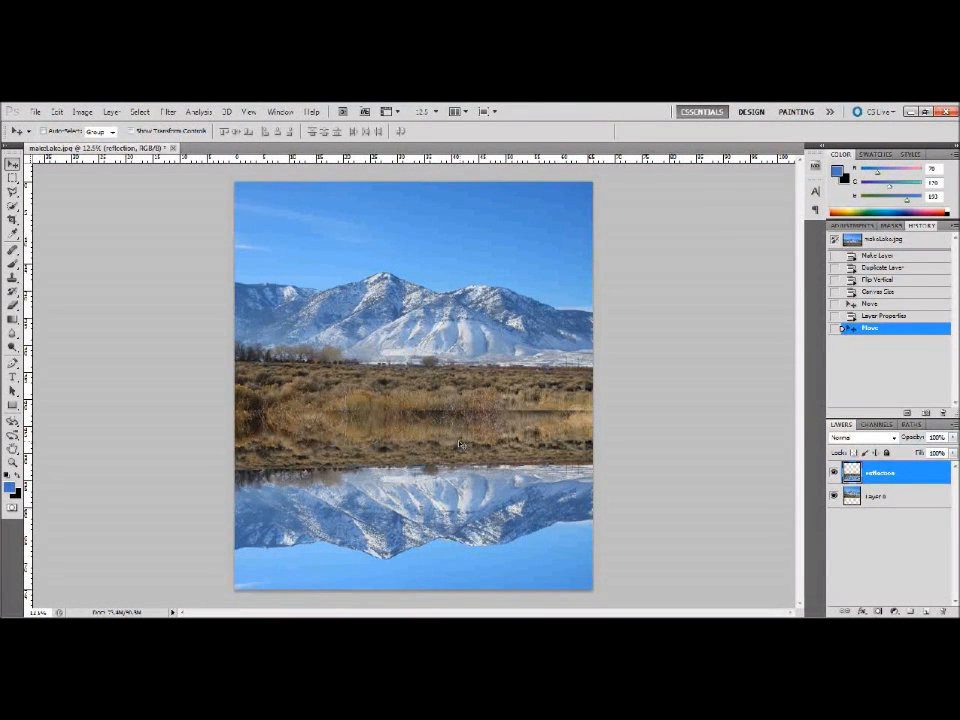
Step: Add a layer mask to the reflection layer and activate the Gradient tool
left_click(877, 611)
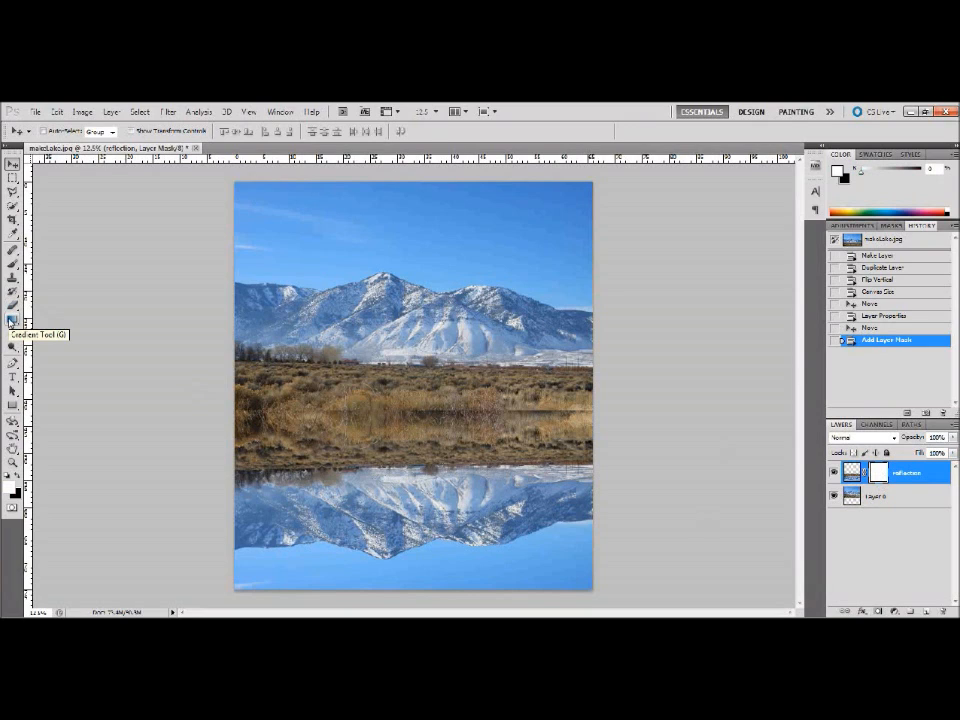
left_click(11, 320)
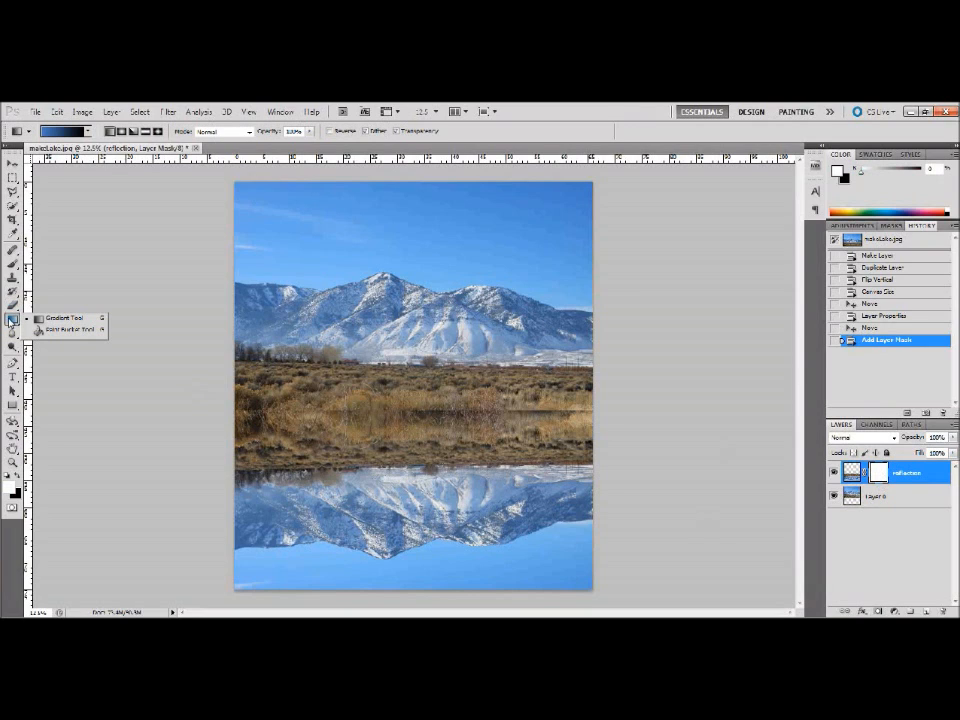
left_click(57, 320)
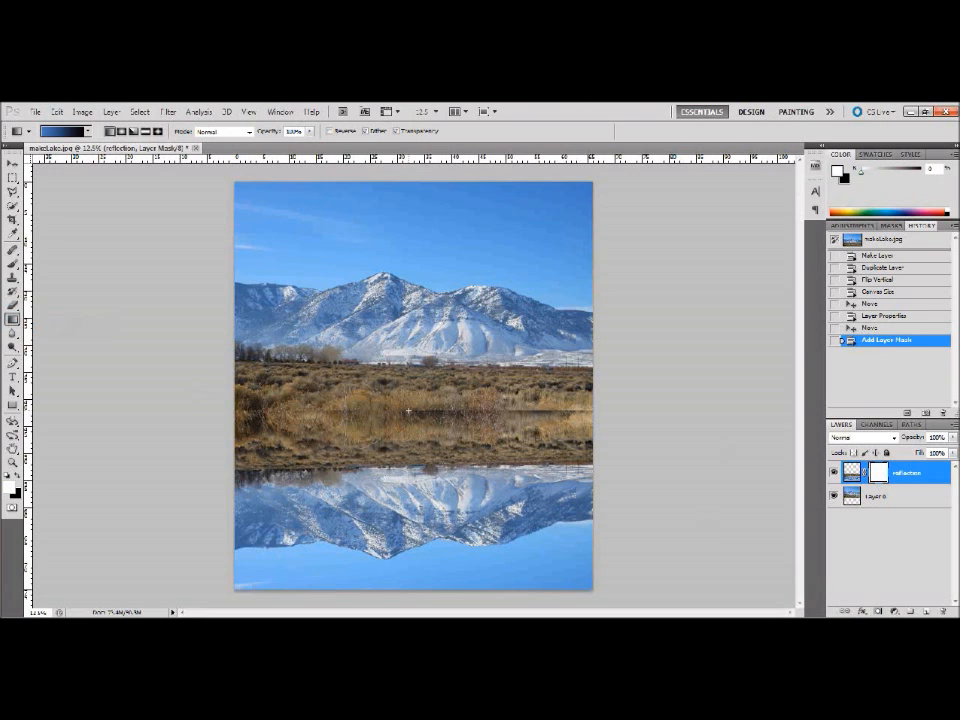
Step: Draw a black-to-white Quick Mask gradient from the photo seam down to the canvas's lower edge, and clear the resulting selection on the reflection's layer mask
key("q")
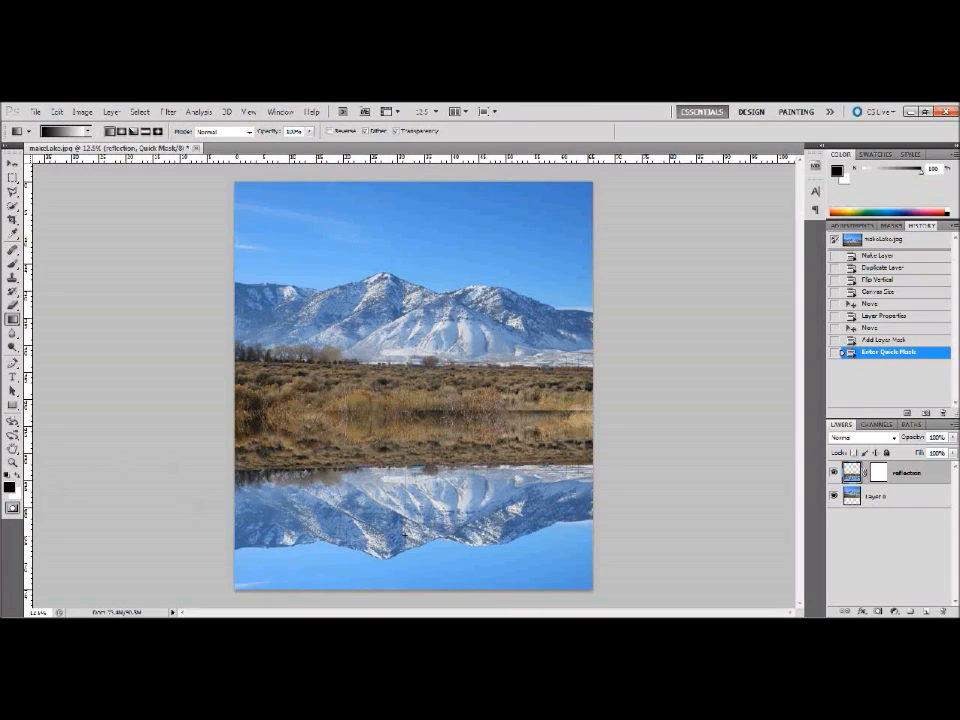
left_click_drag(403, 531, 403, 587)
left_click_drag(403, 587, 403, 587)
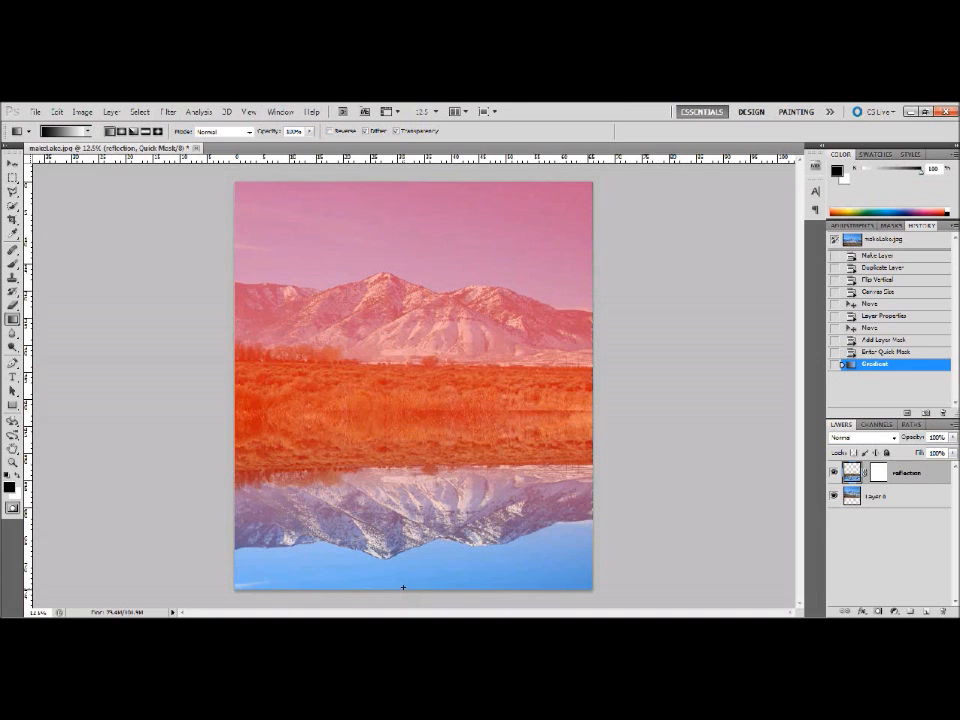
key("q")
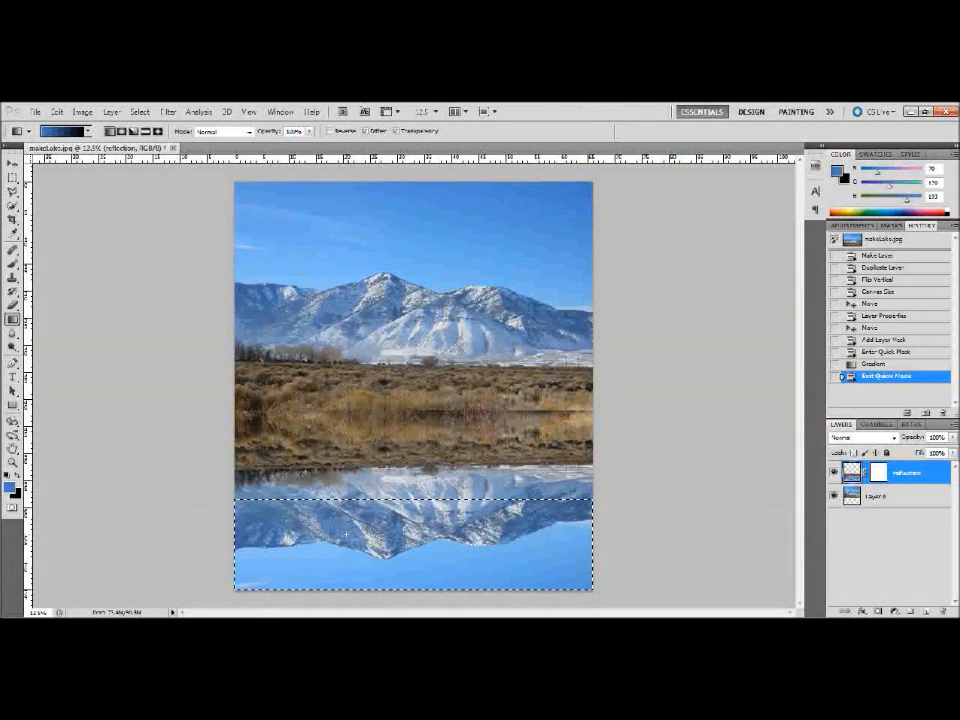
left_click(877, 478)
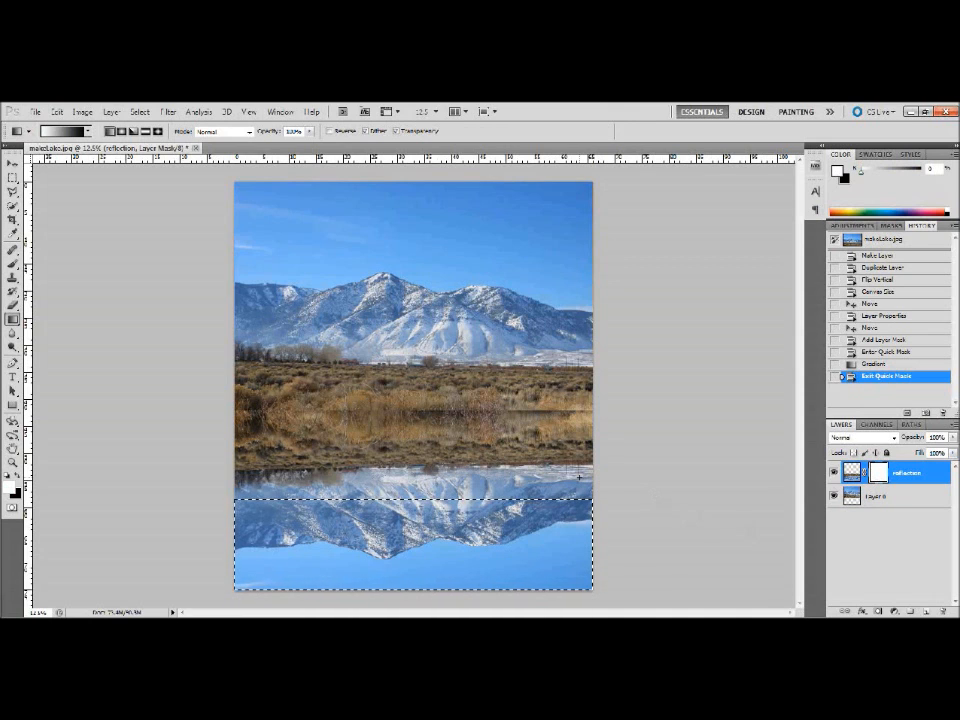
key("Delete")
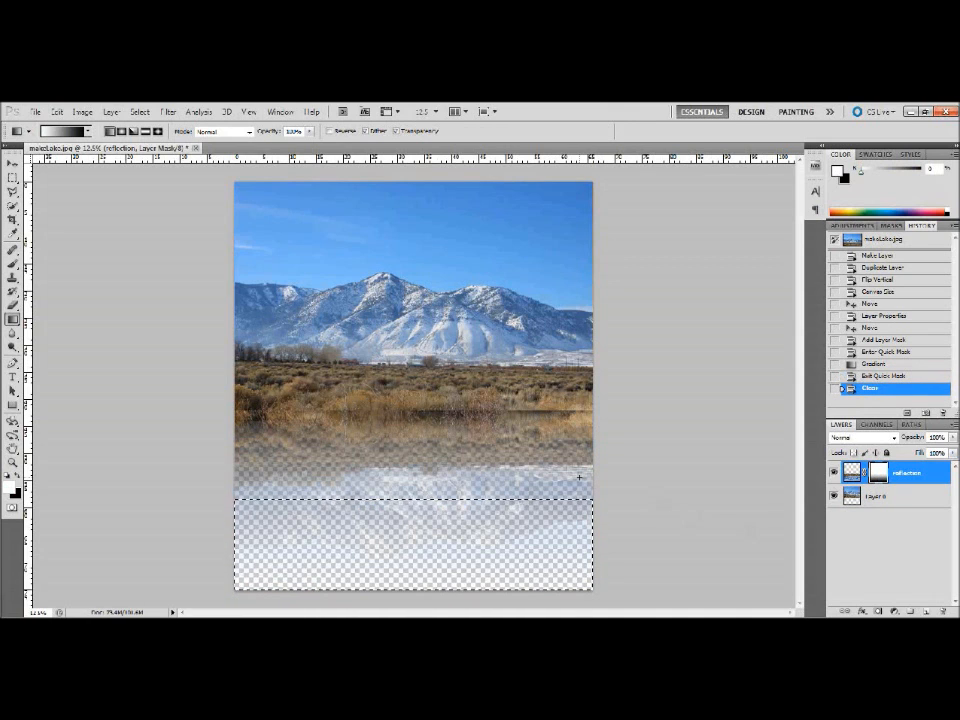
Step: Undo the last mask clearing and clear the reflection's mask again with the gradient selection moved down to the reflected peaks' tips, then deselect
key("ctrl+z")
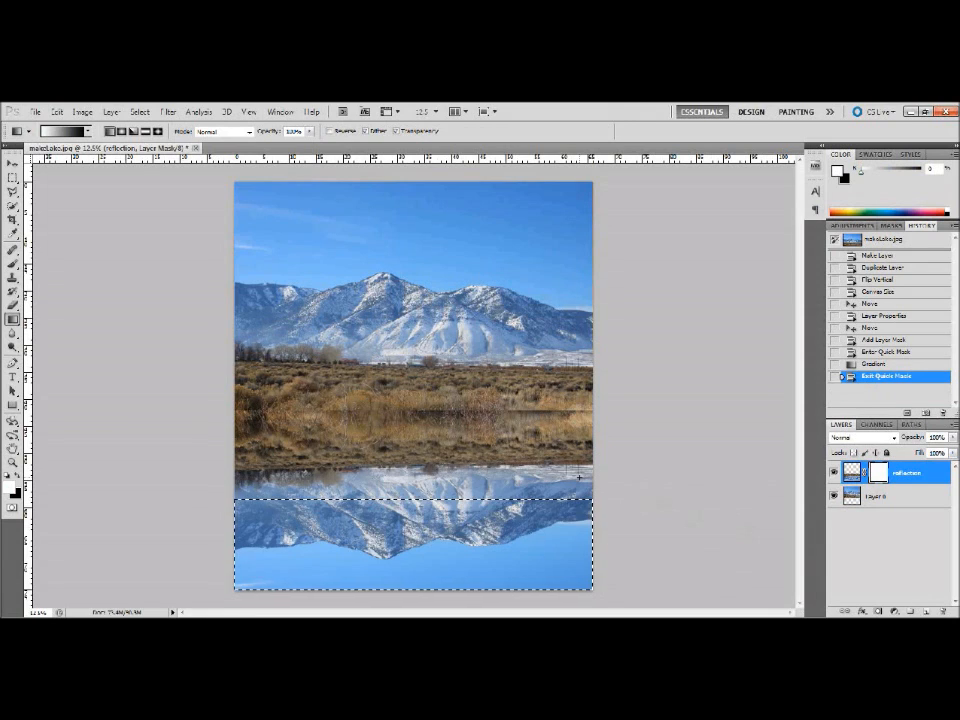
left_click(13, 178)
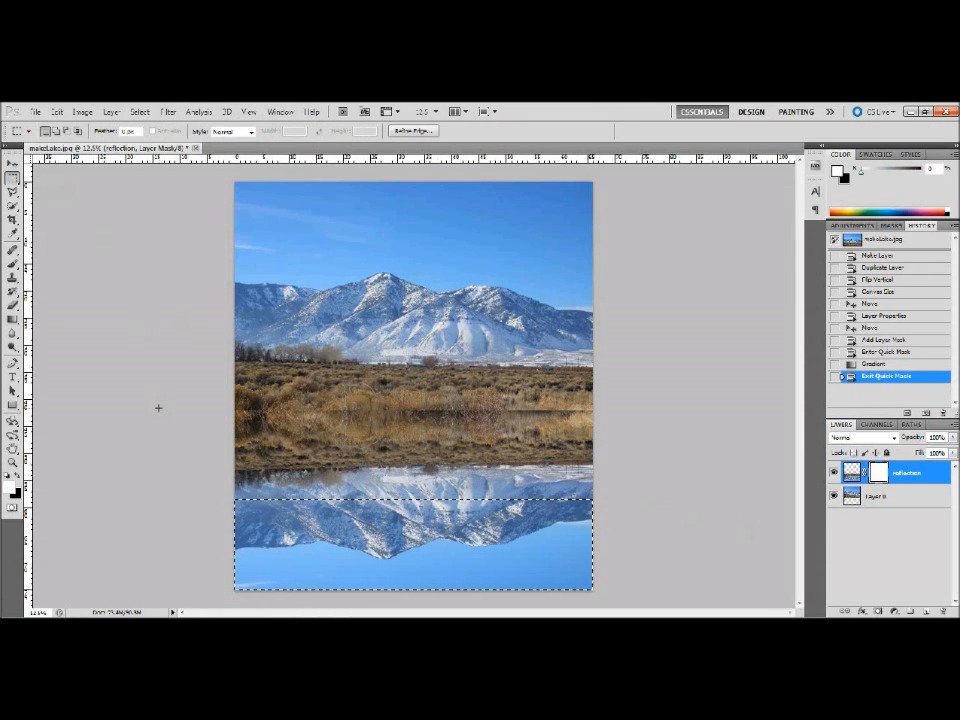
key("Down")
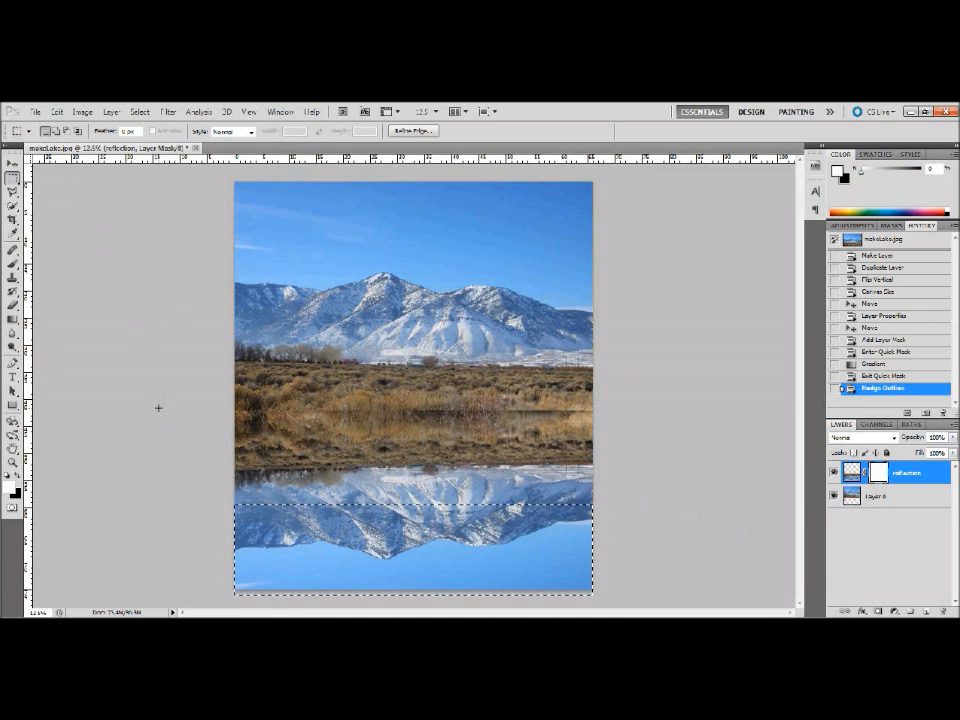
key("Down")
key("Down")
key("Down")
key("Down")
key("Down")
key("Down")
key("Down")
key("Down")
key("Down")
key("Down")
key("Down")
key("Down")
key("Down")
key("Down")
key("Down")
key("Down")
key("Down")
key("Down")
key("Down")
key("Down")
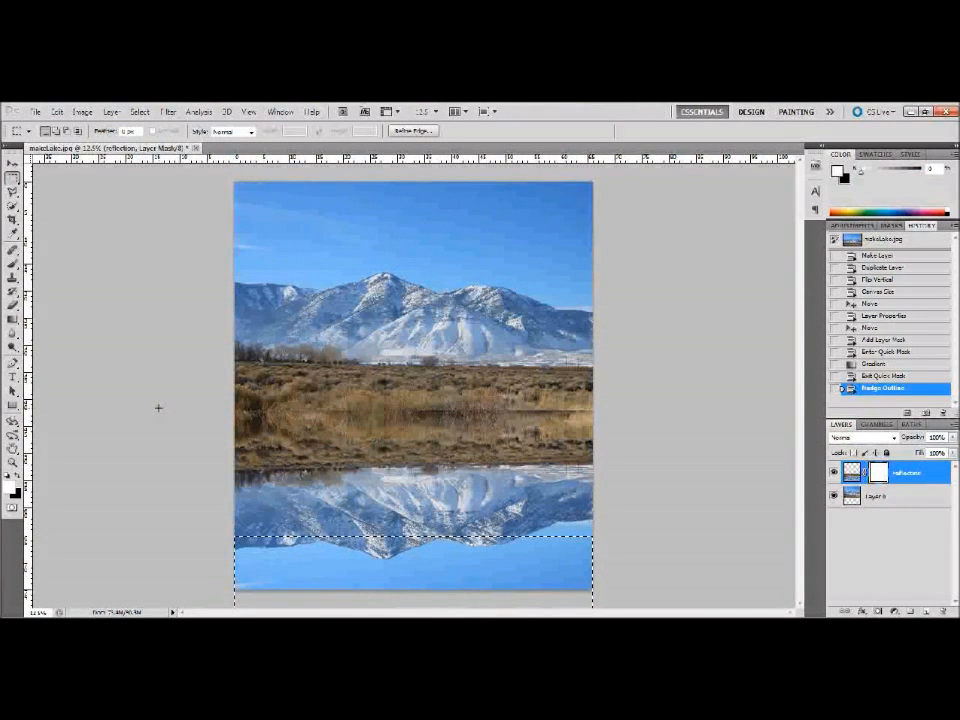
key("Down")
key("Down")
key("Down")
key("Down")
key("Down")
key("Down")
key("Down")
key("Down")
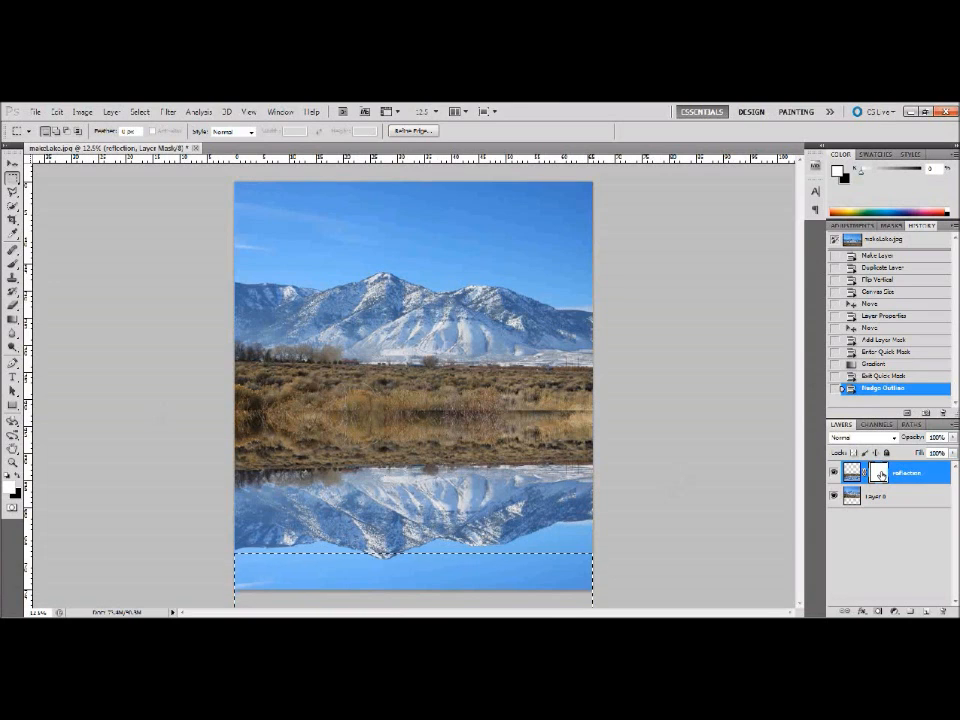
key("Delete")
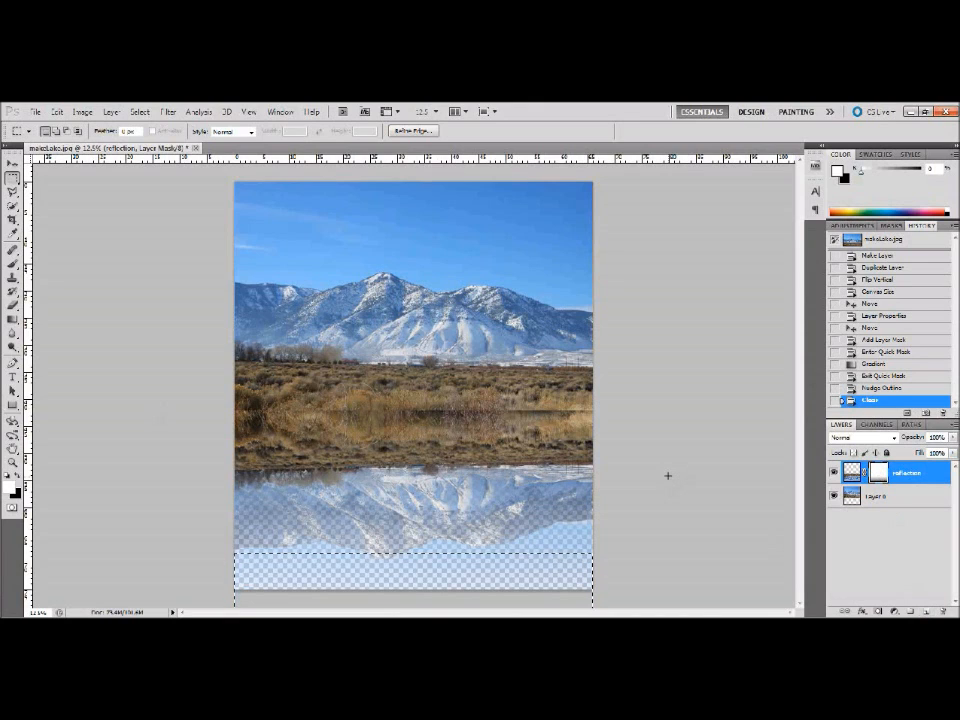
key("ctrl+d")
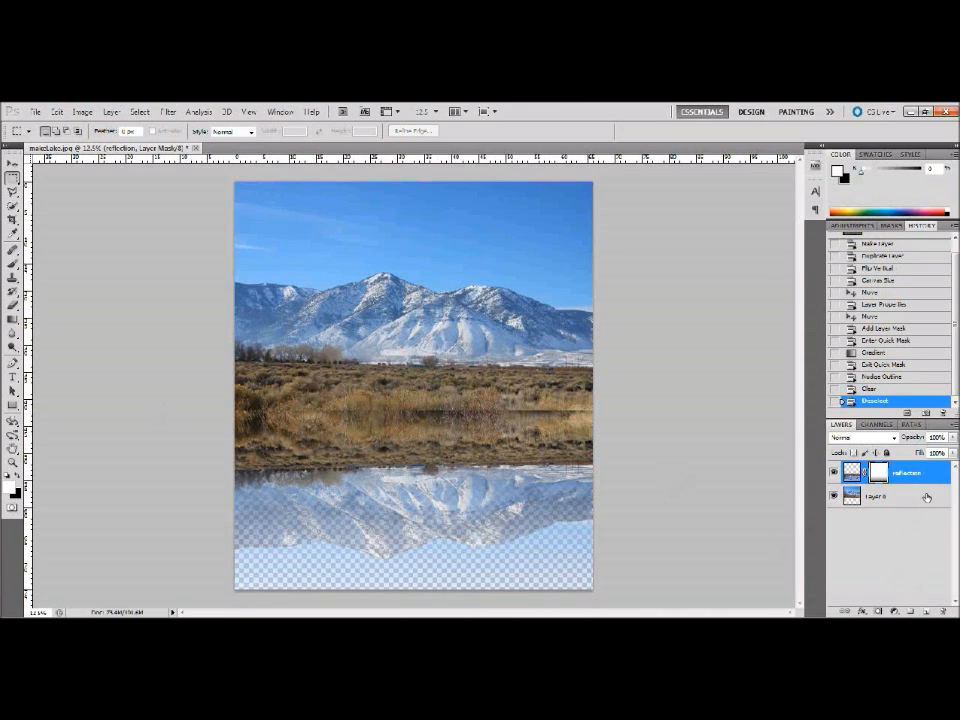
Step: Create a new layer named water at the very back of the layer stack
left_click(926, 611)
left_click_drag(904, 473, 880, 523)
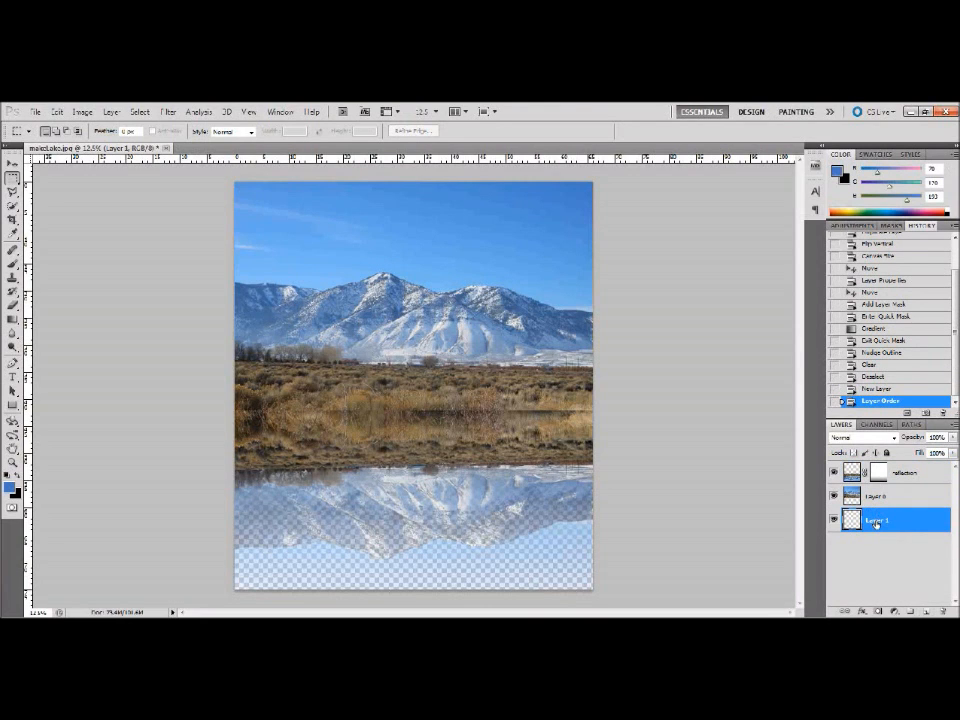
double_click(876, 521)
type("water")
key("Return")
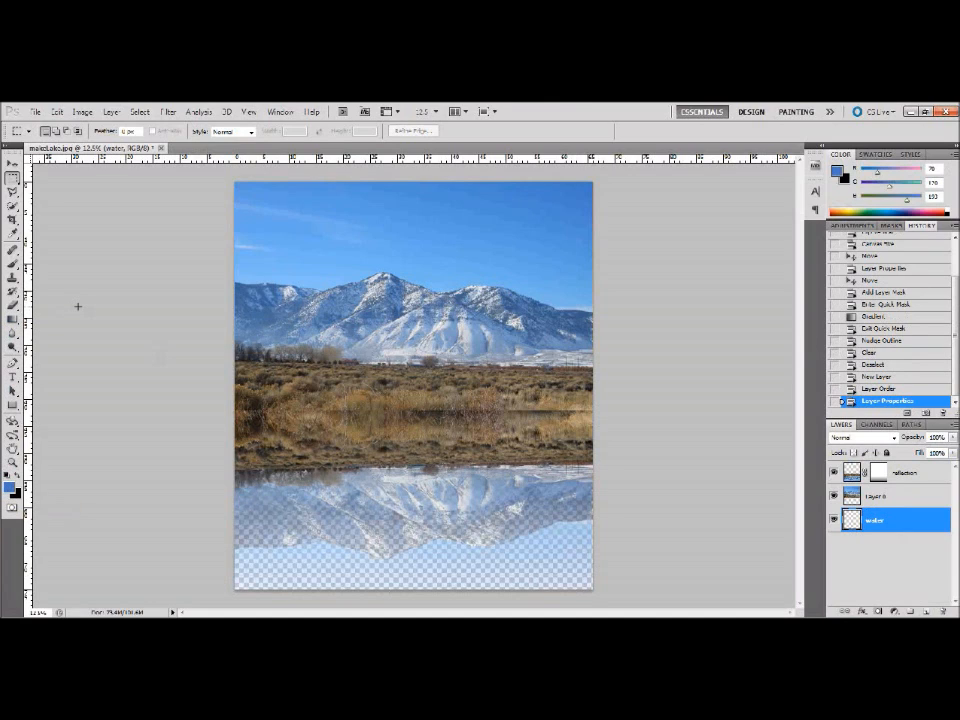
Step: Sample the deep blue from the sky's upper corner and fill the water layer with it using the Paint Bucket
key("i")
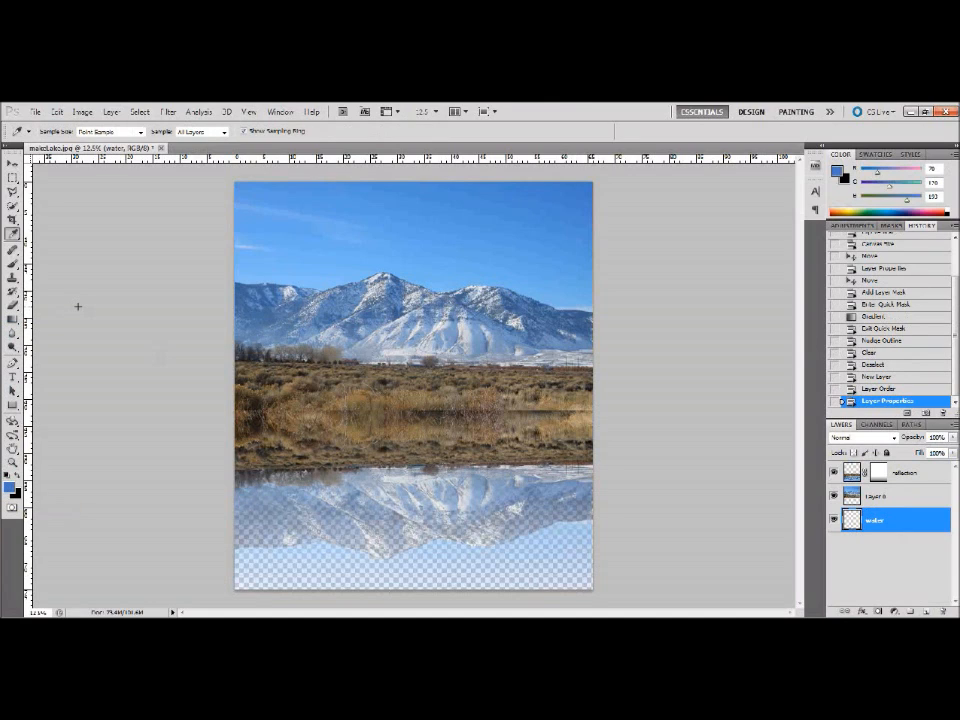
left_click(595, 178)
left_click(12, 320)
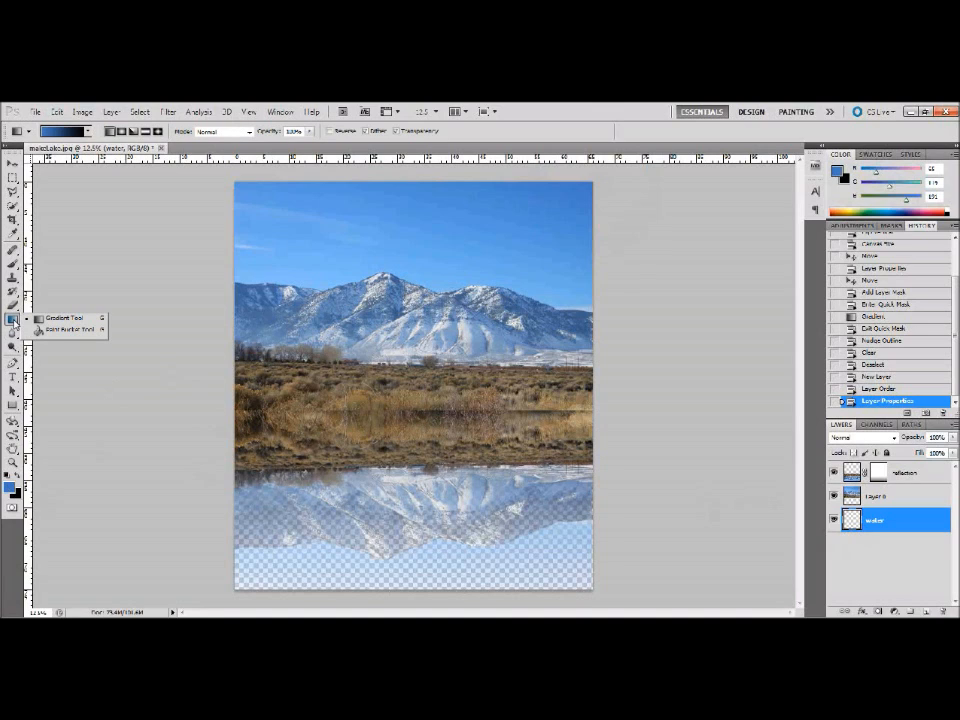
left_click(62, 331)
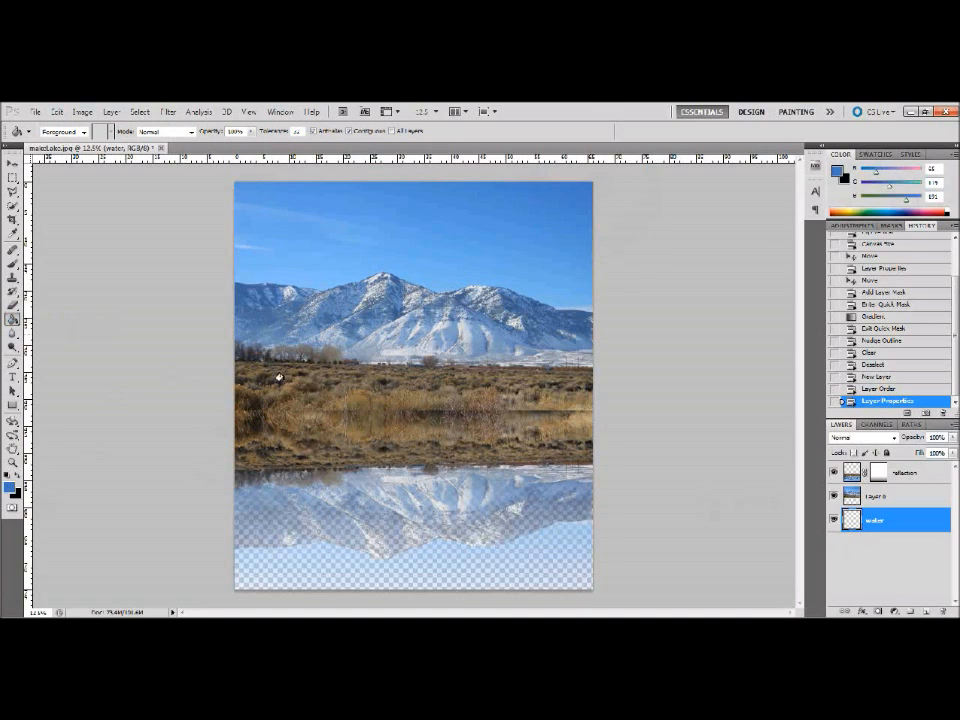
left_click(340, 427)
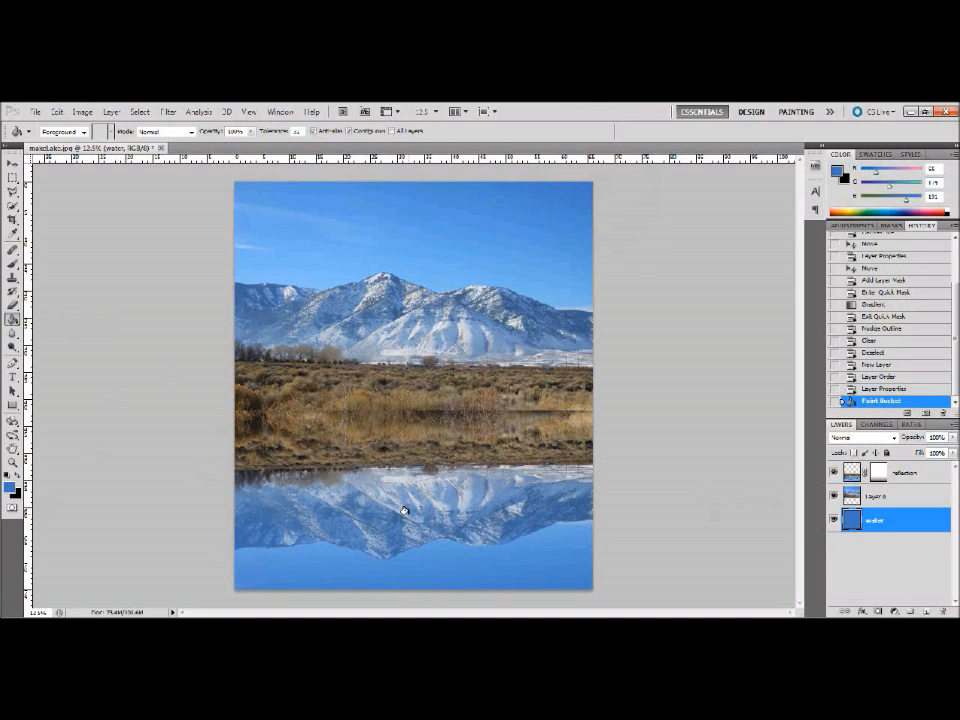
Step: Erase on the reflection's layer mask along the canvas's lower edge with a very large, fully soft Eraser brush to deepen the fade
left_click(878, 477)
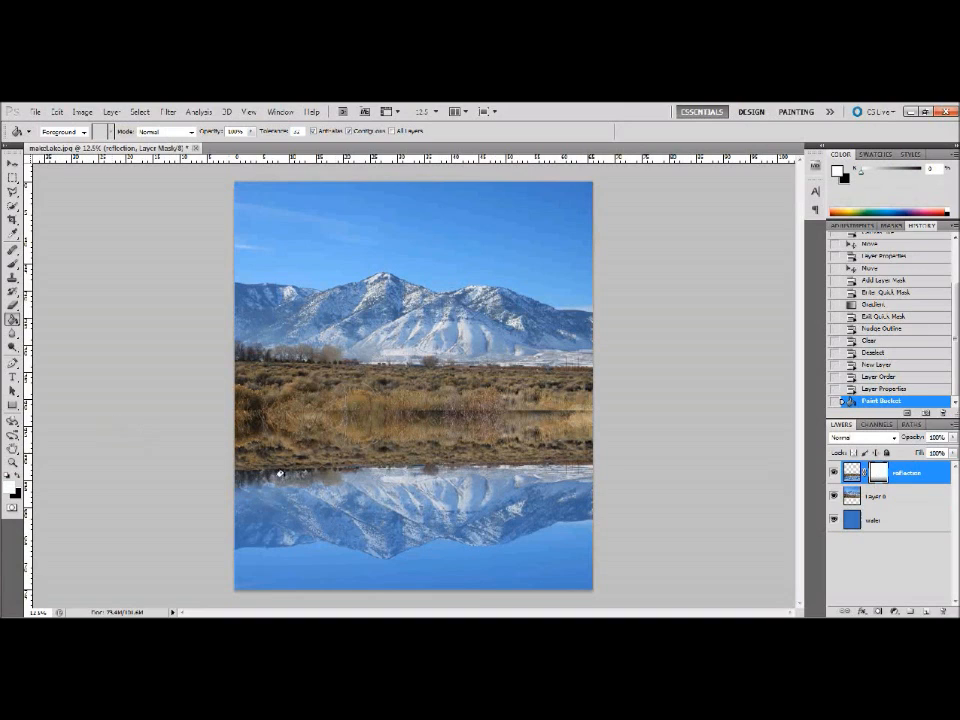
left_click(13, 305)
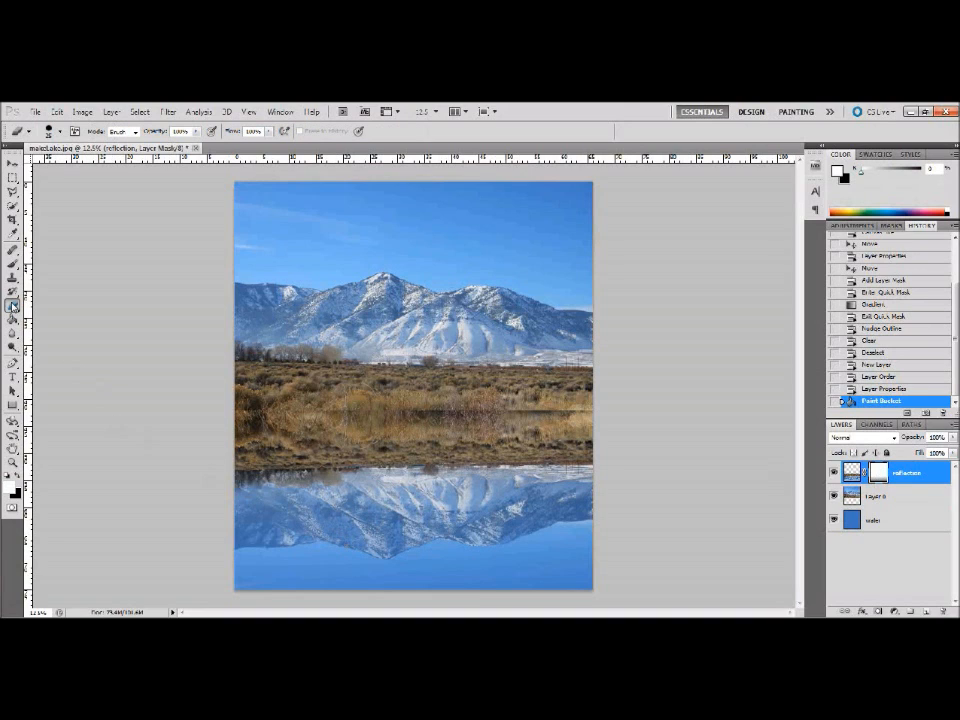
left_click(58, 131)
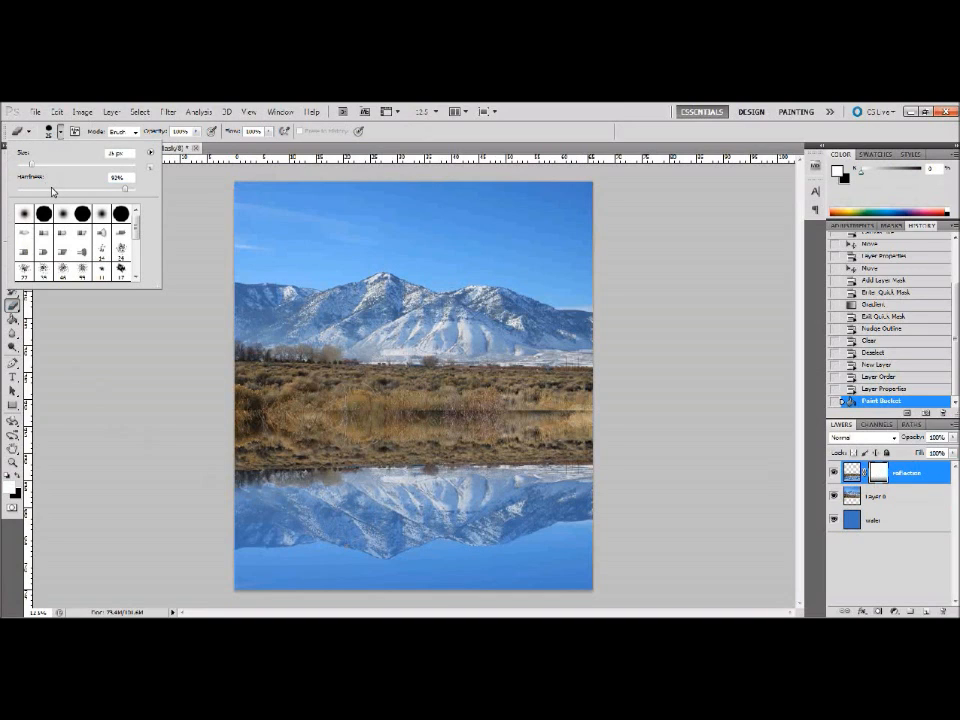
left_click_drag(53, 190, 4, 192)
left_click(110, 367)
key("bracketright")
key("bracketright")
key("bracketright")
key("bracketright")
key("bracketright")
key("bracketright")
key("bracketright")
key("bracketright")
key("bracketright")
key("bracketright")
key("bracketright")
key("bracketright")
key("bracketright")
key("bracketright")
key("bracketright")
key("bracketright")
key("bracketright")
key("bracketright")
key("bracketright")
key("bracketright")
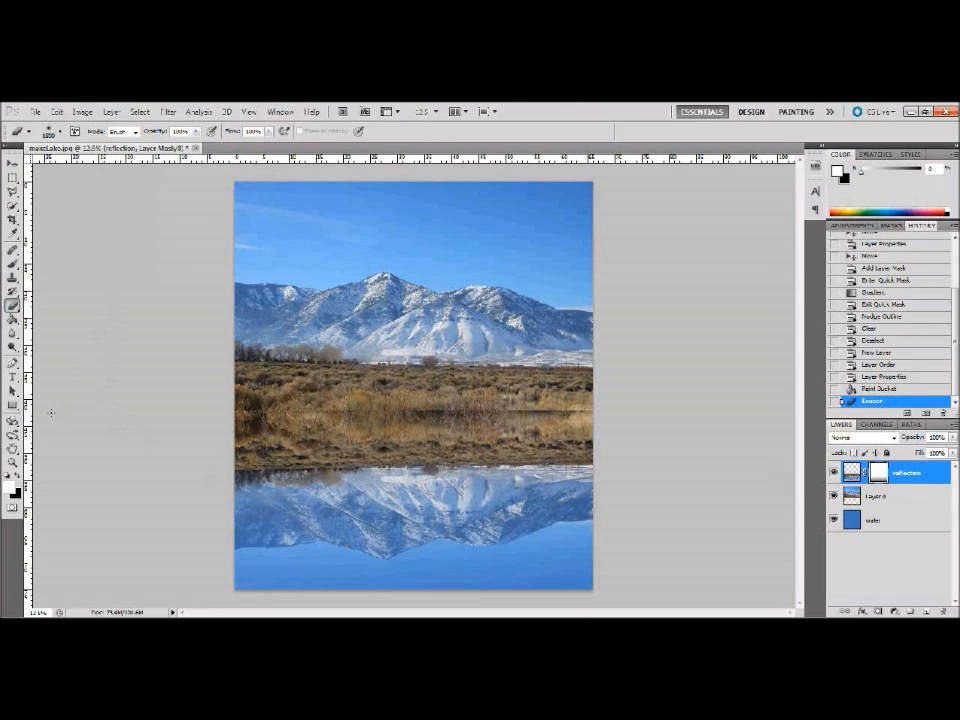
left_click(54, 132)
left_click(54, 132)
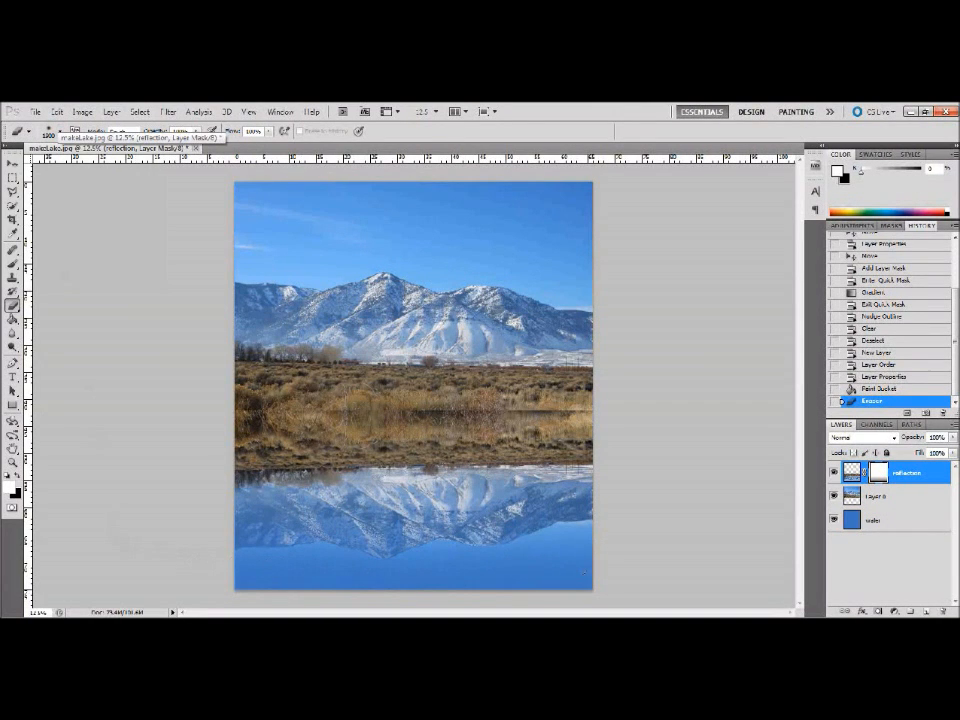
left_click_drag(644, 547, 644, 545)
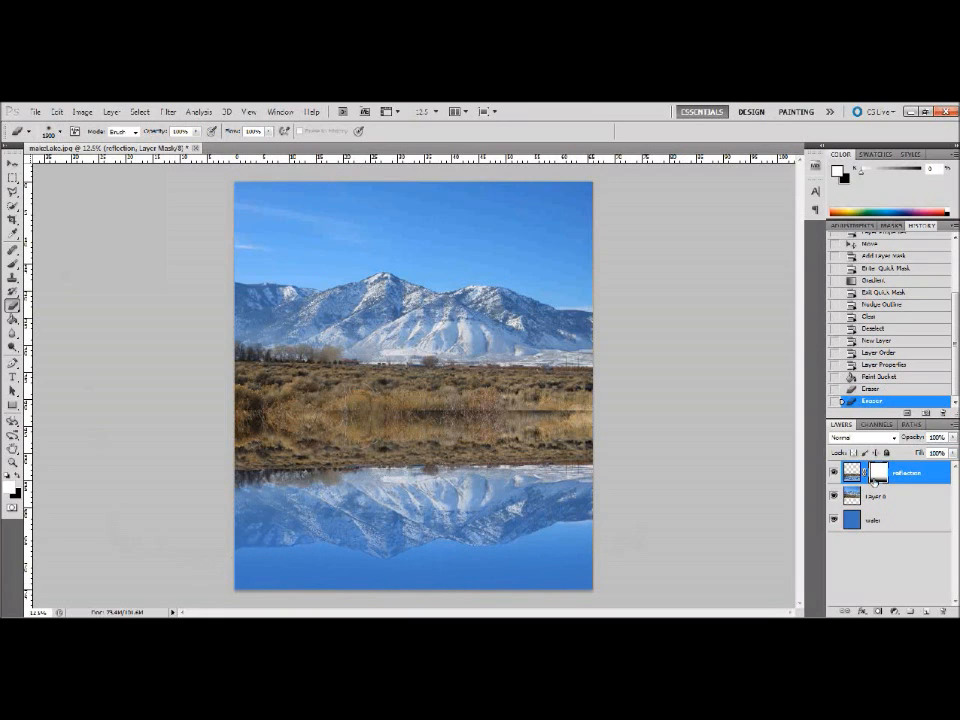
Step: Select the reflection area with an arched upper edge by combining a wide, flat ellipse below the seam with a rectangle reaching the canvas's lower edge
key("v")
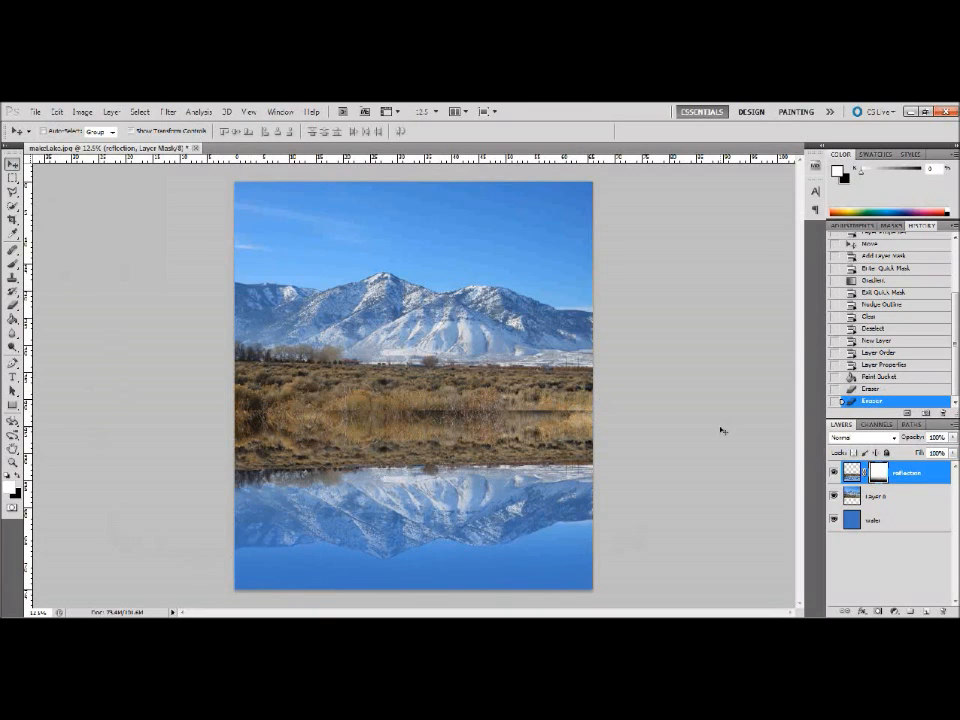
left_click(12, 180)
left_click(12, 183)
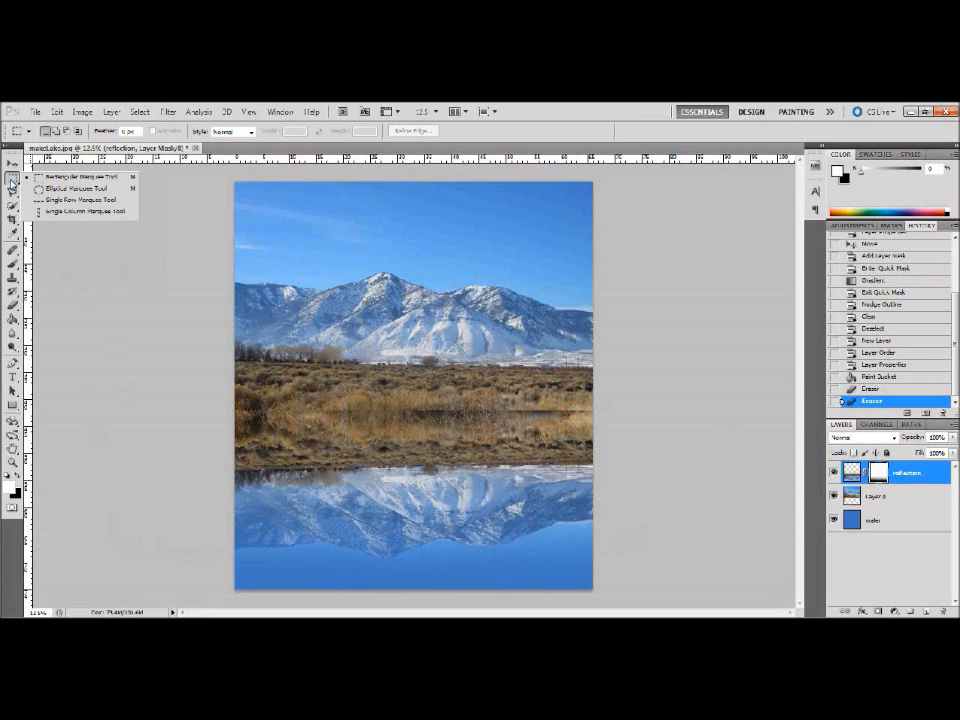
left_click(72, 191)
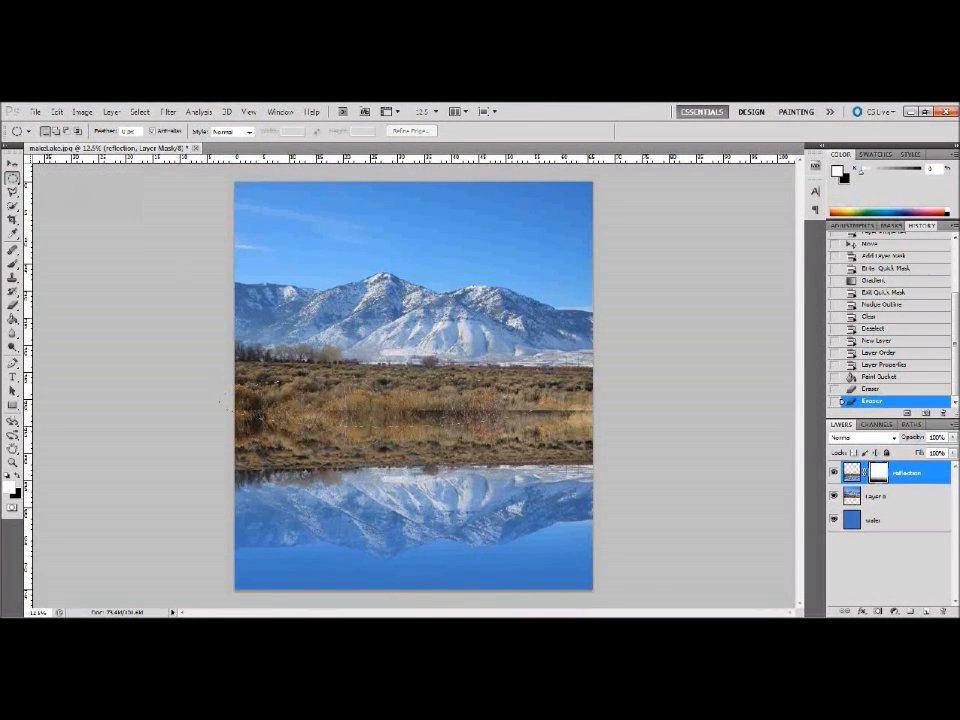
left_click_drag(219, 378, 614, 424)
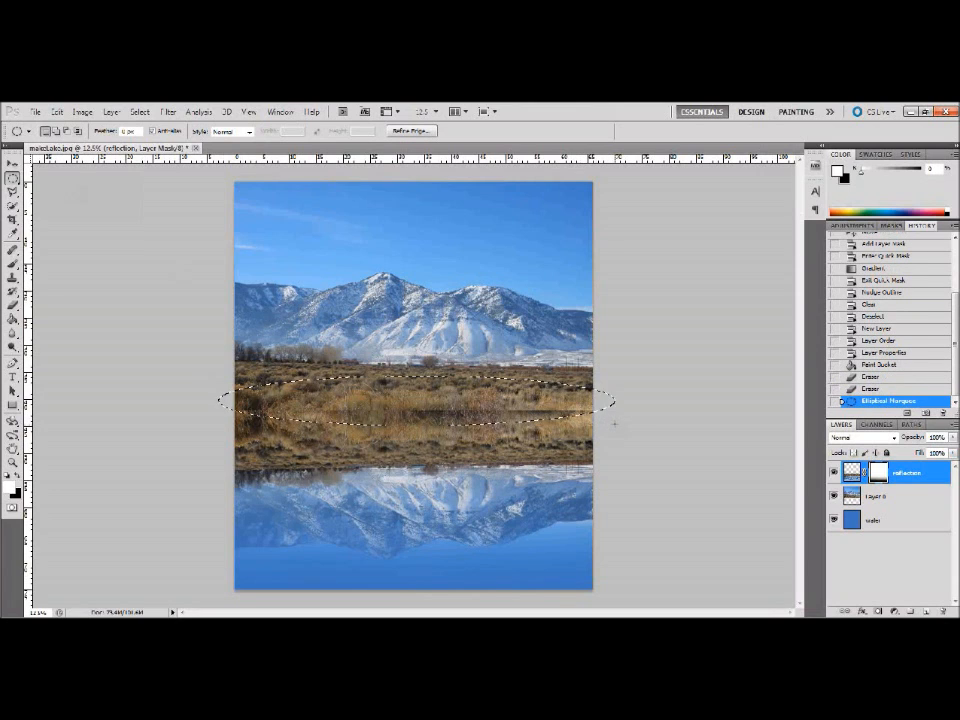
key("ctrl+d")
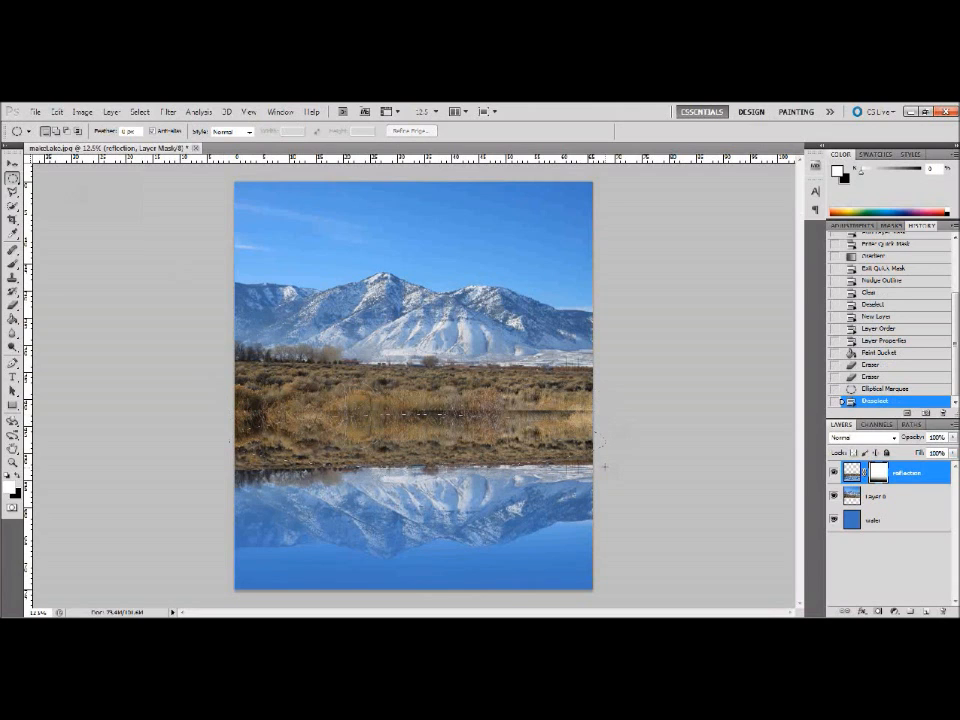
left_click_drag(604, 466, 604, 465)
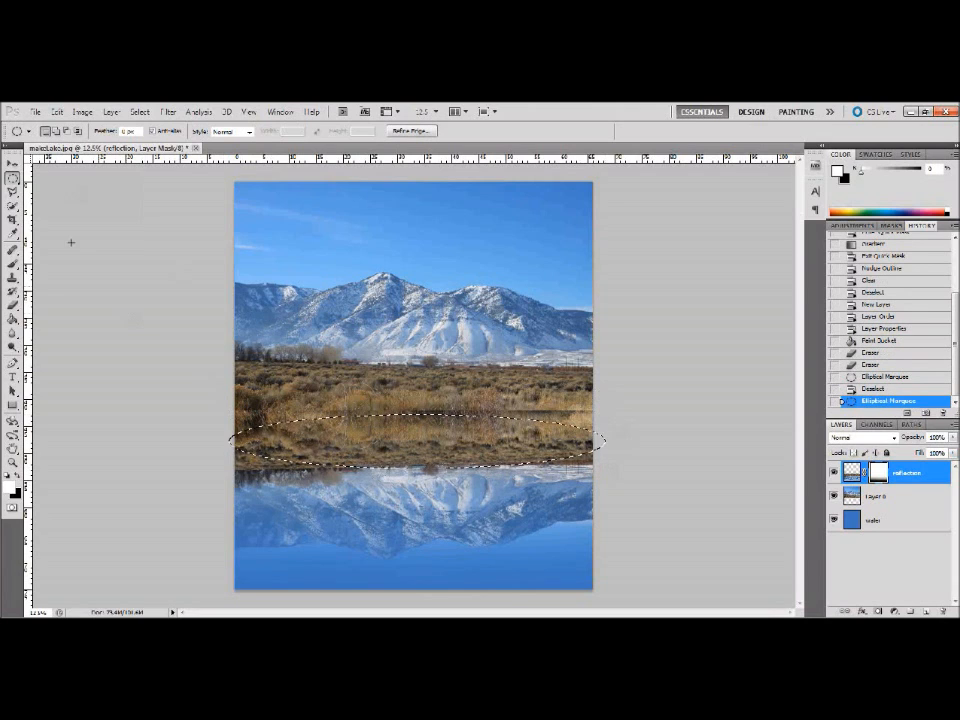
left_click_drag(14, 180, 55, 181)
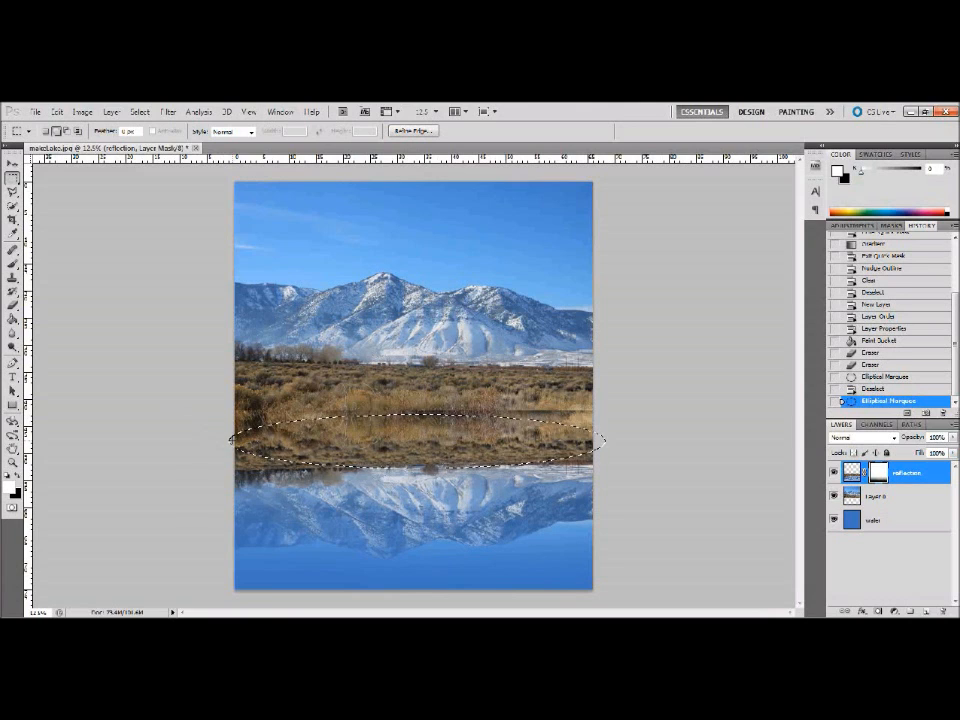
left_click_drag(231, 441, 647, 612)
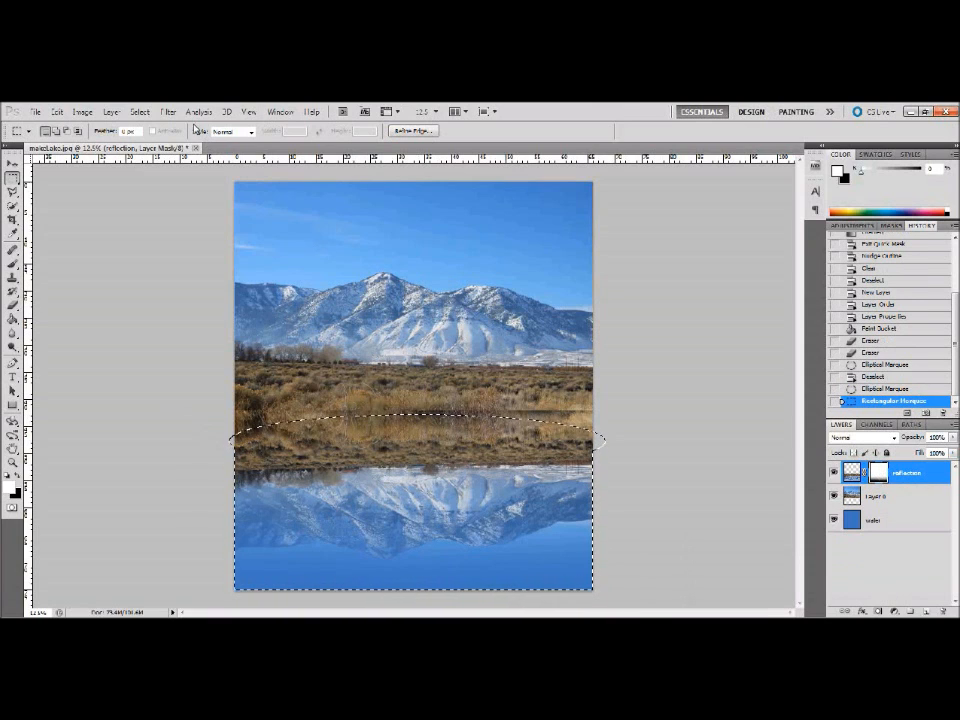
Step: Invert the selection, clear it on the reflection's layer mask to give the shoreline a curved edge, and deselect
left_click(140, 112)
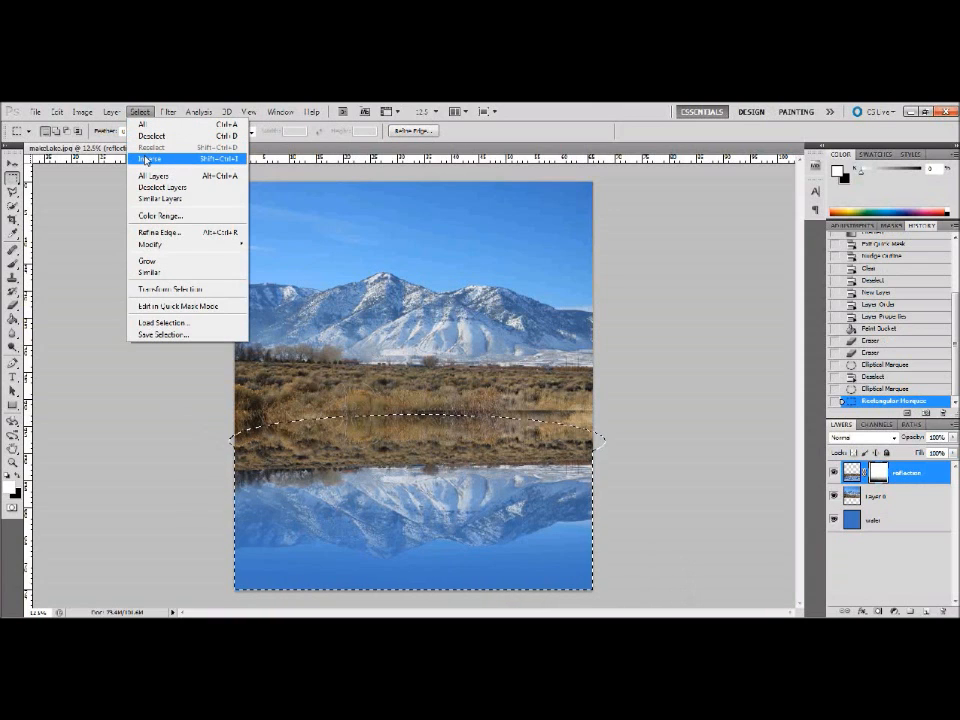
left_click(147, 159)
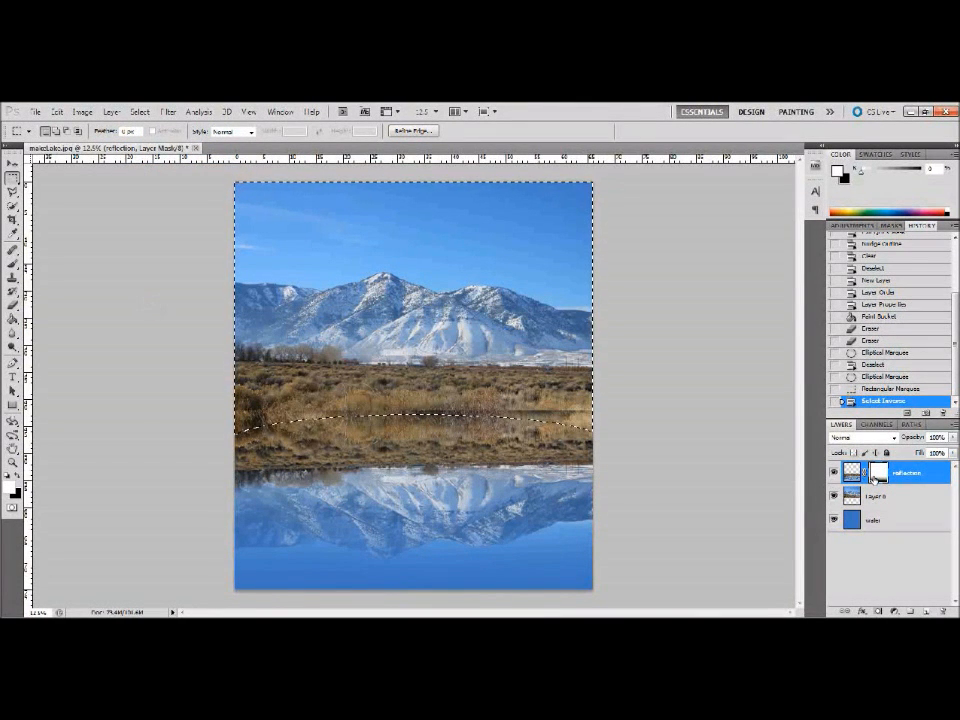
key("Delete")
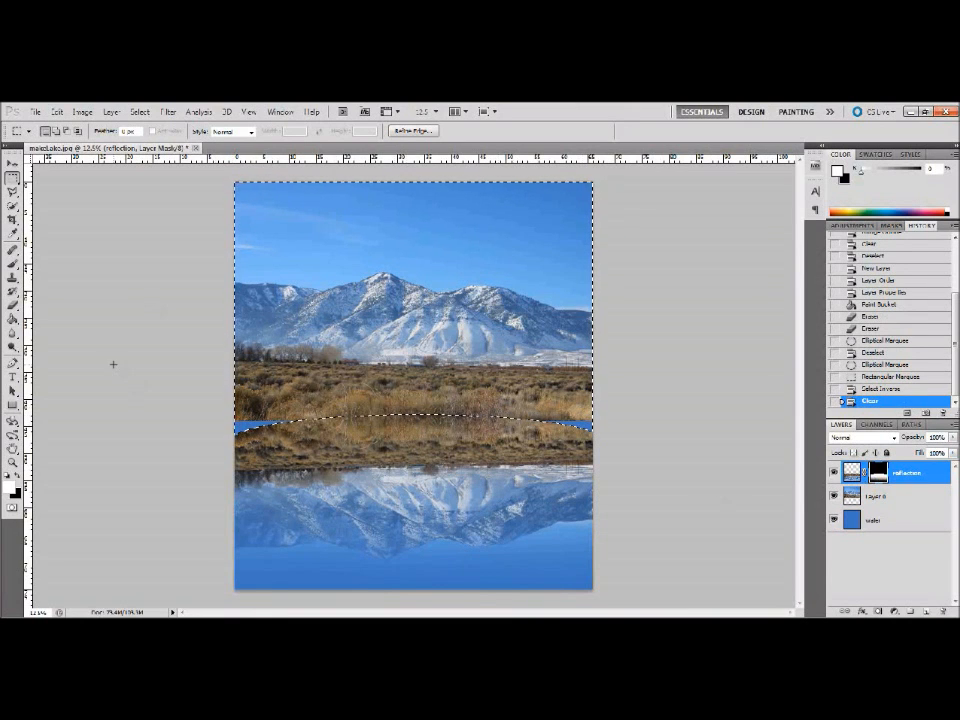
key("ctrl+d")
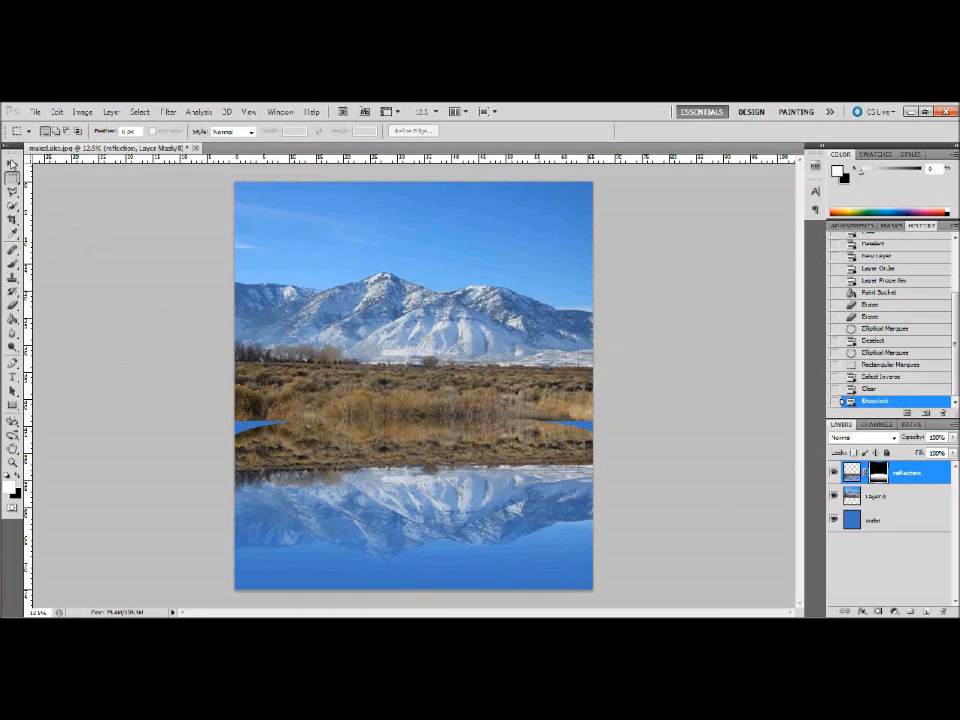
Step: Move the reflection up until it covers the blue gaps at the shoreline's ends, and target the layer's image instead of its mask
left_click(12, 162)
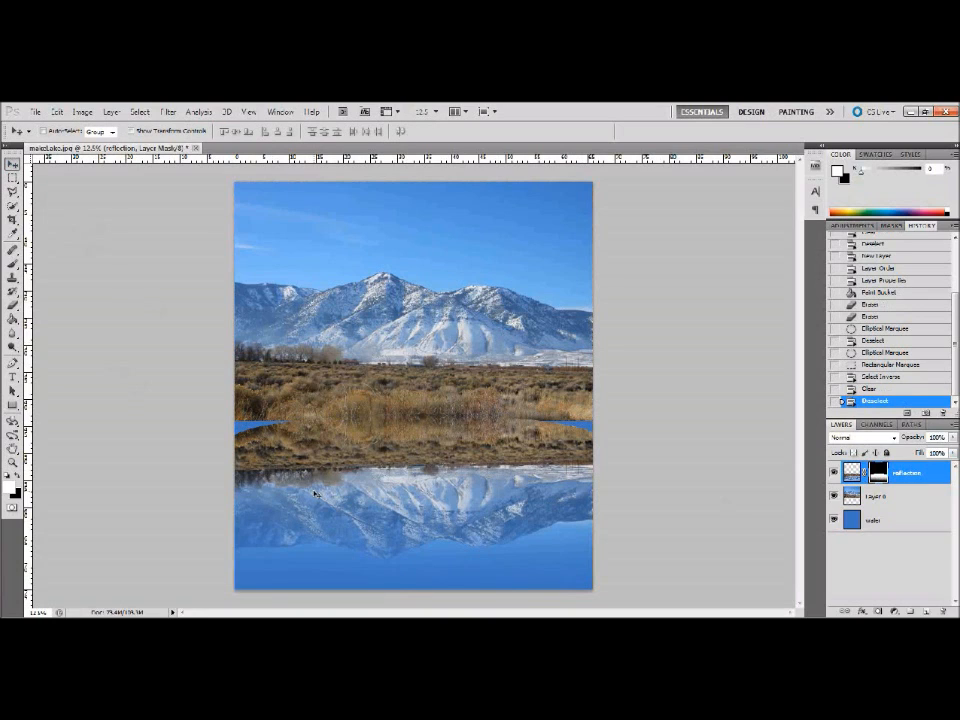
left_click_drag(314, 494, 315, 476)
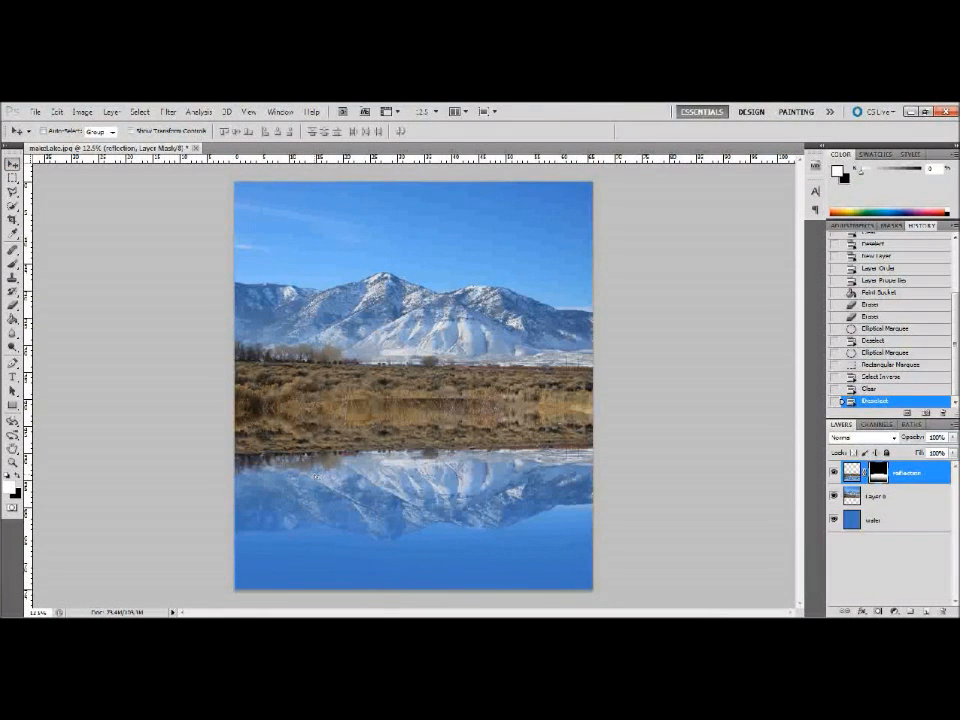
left_click_drag(314, 476, 315, 478)
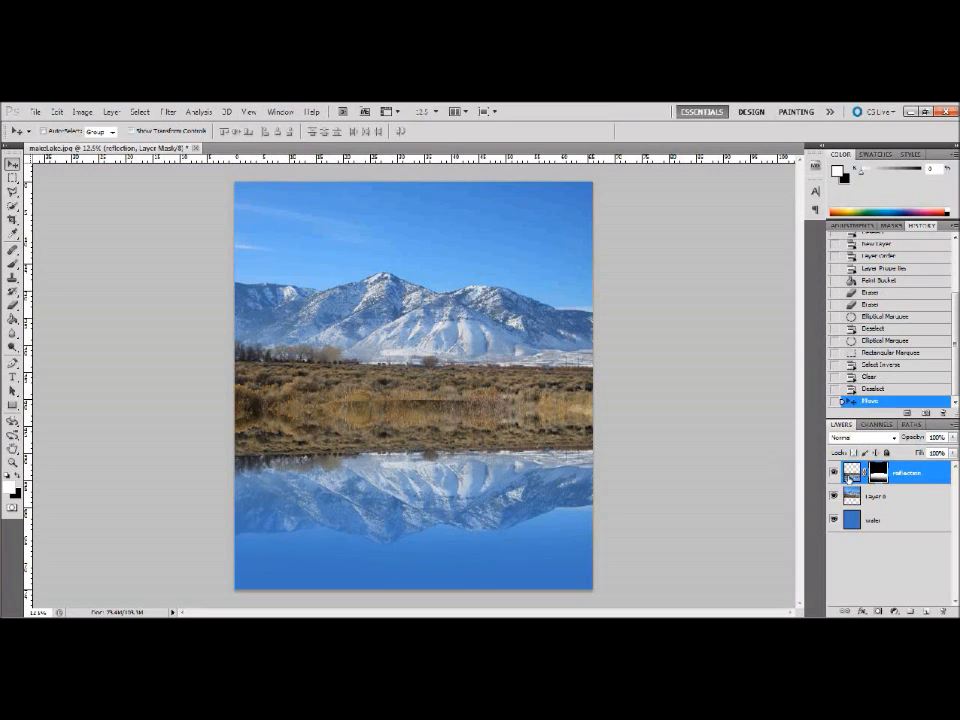
left_click(850, 473)
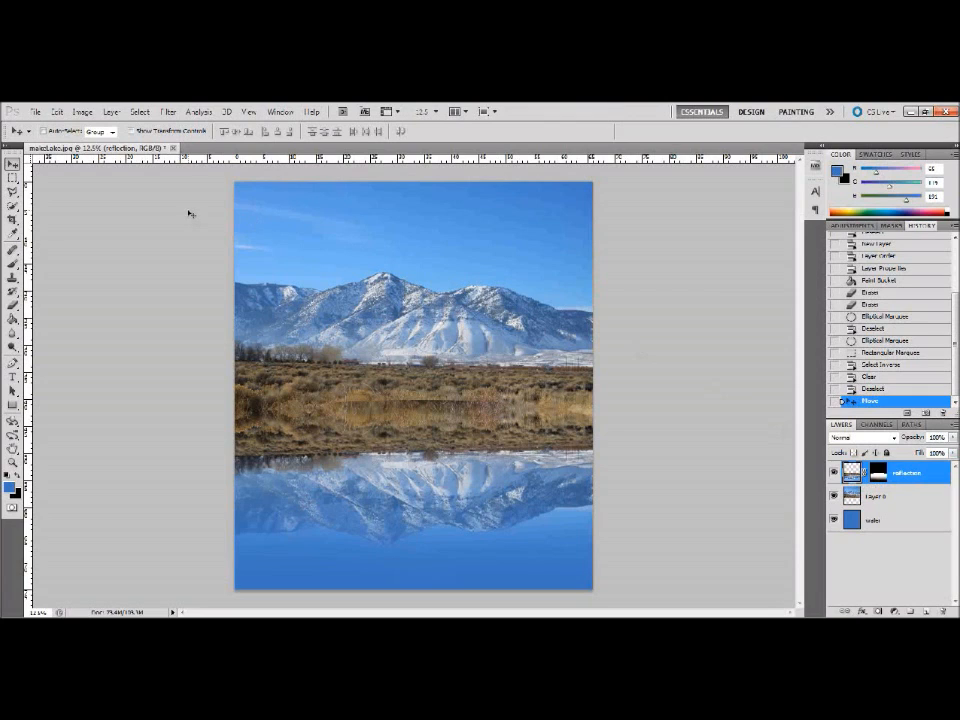
Step: Apply a Motion Blur to the reflection layer with an angle of -27° and a distance of 231 pixels
left_click(167, 111)
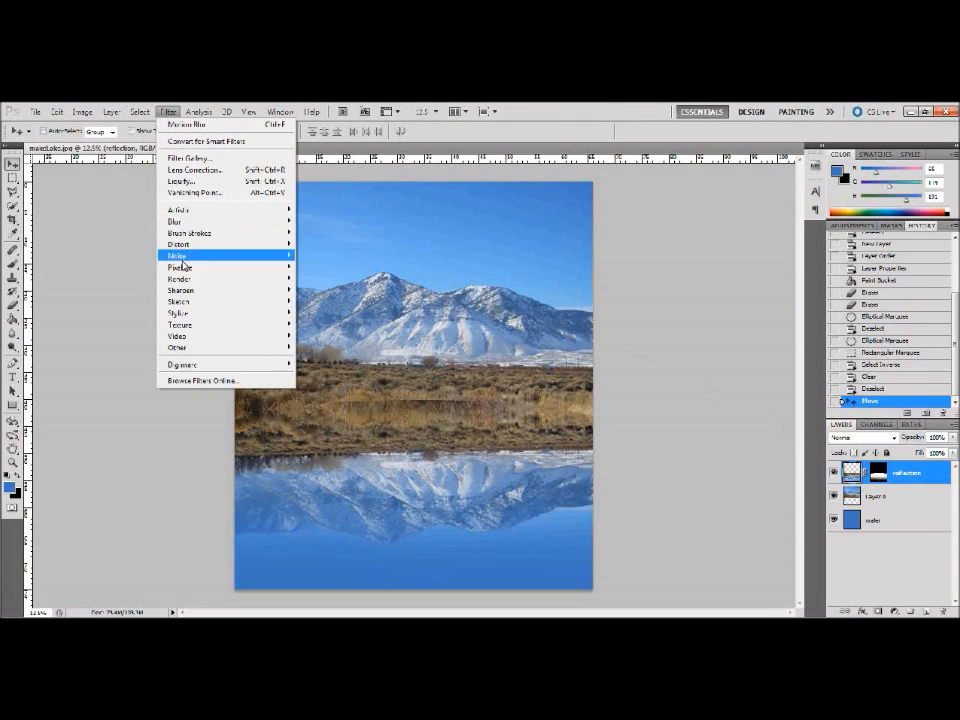
mouse_move(178, 221)
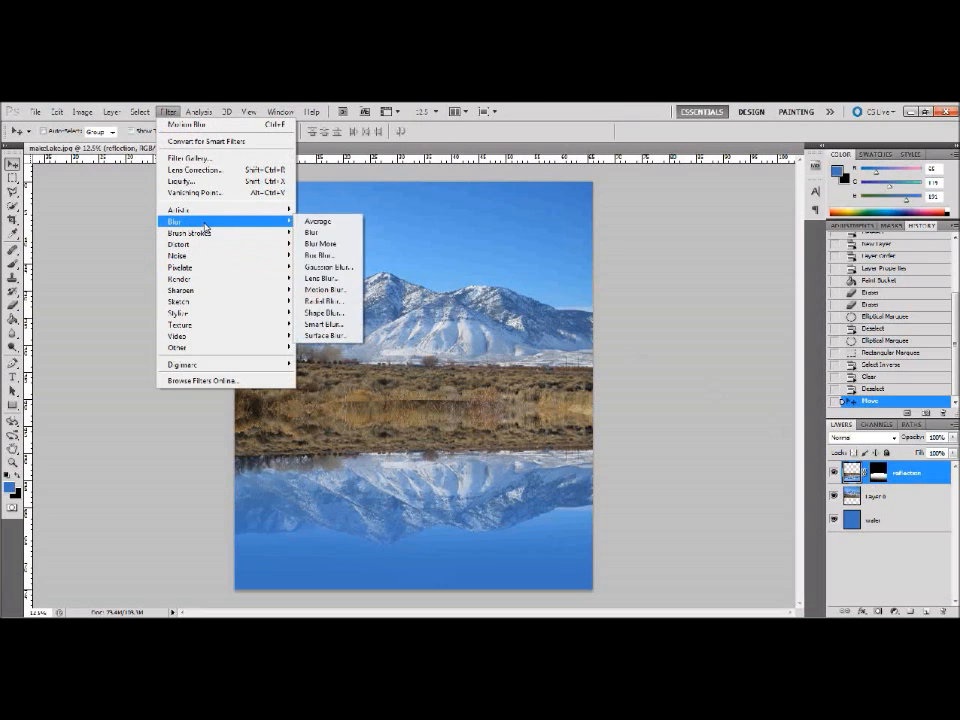
left_click(320, 289)
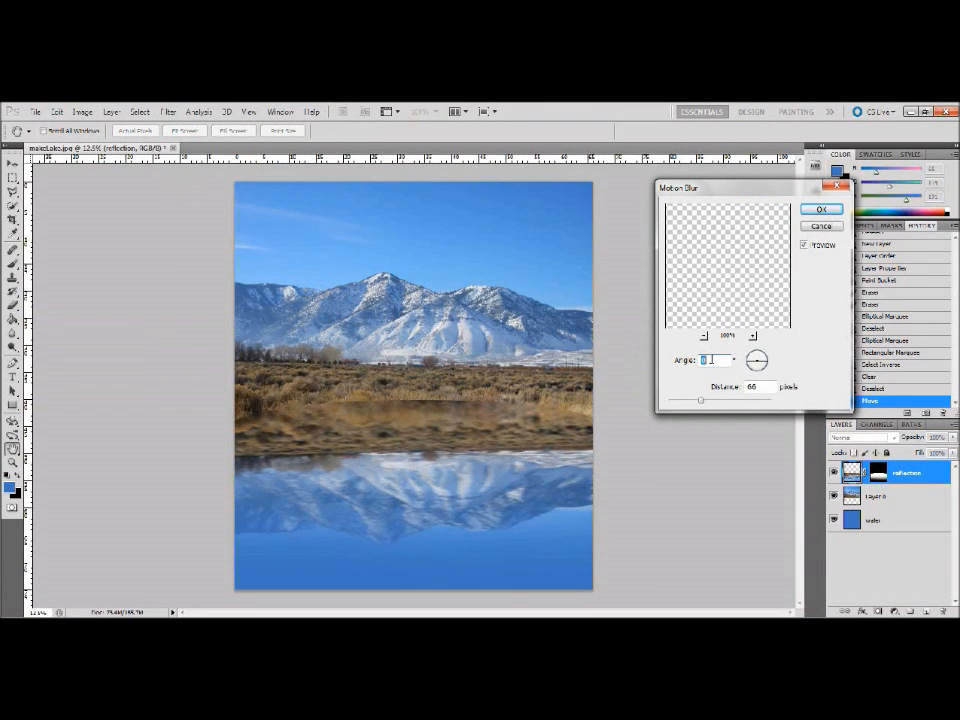
type("2")
key("BackSpace")
type("3")
key("BackSpace")
type("27")
left_click(765, 368)
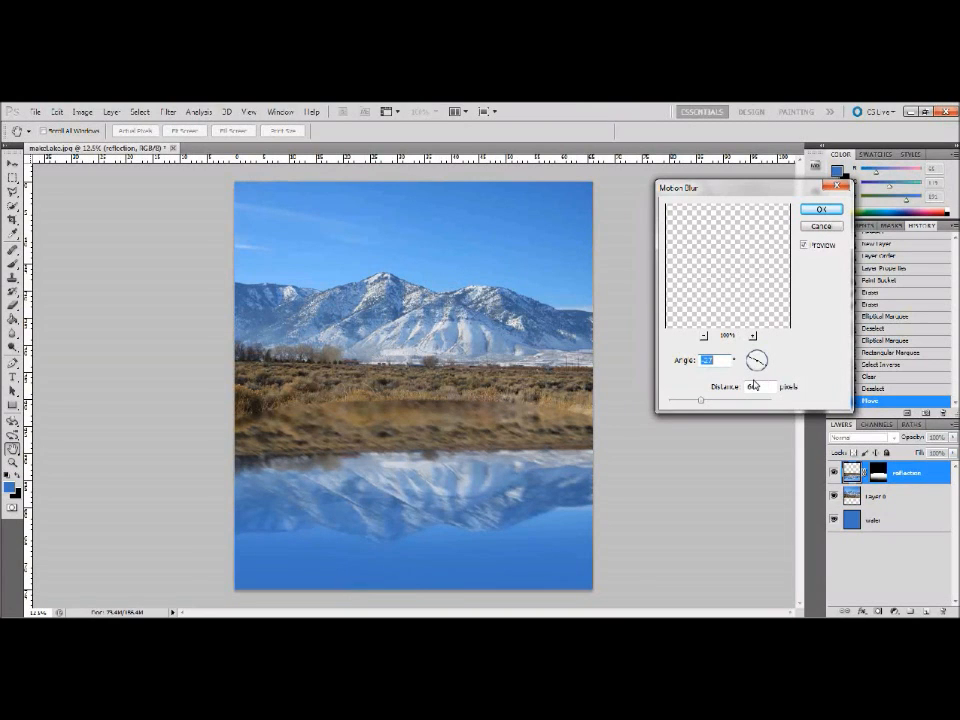
left_click_drag(700, 400, 727, 403)
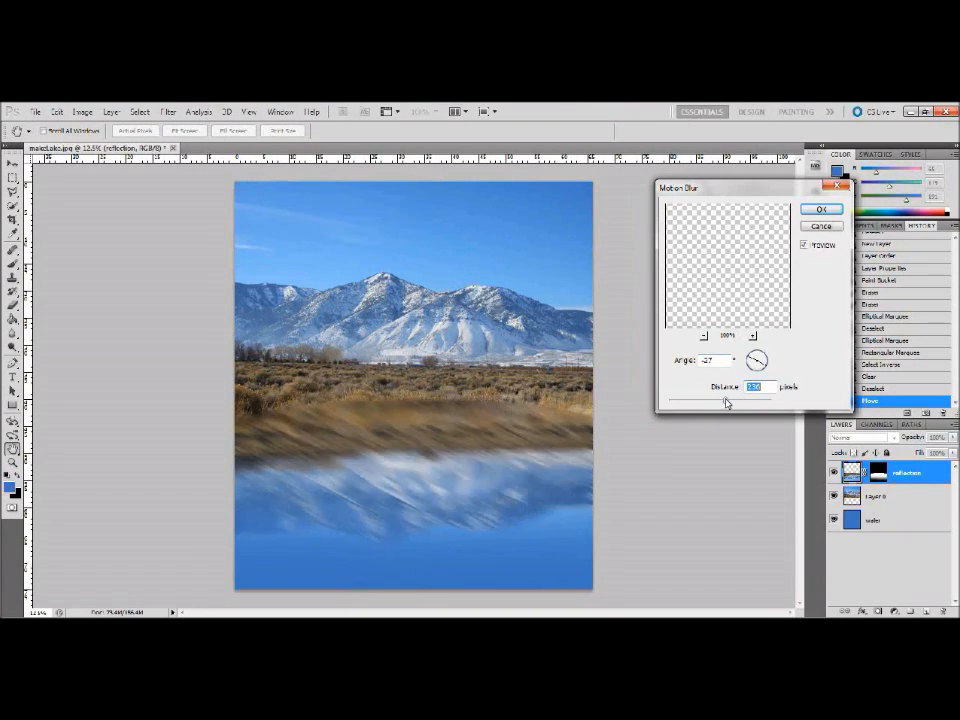
left_click_drag(727, 402, 724, 399)
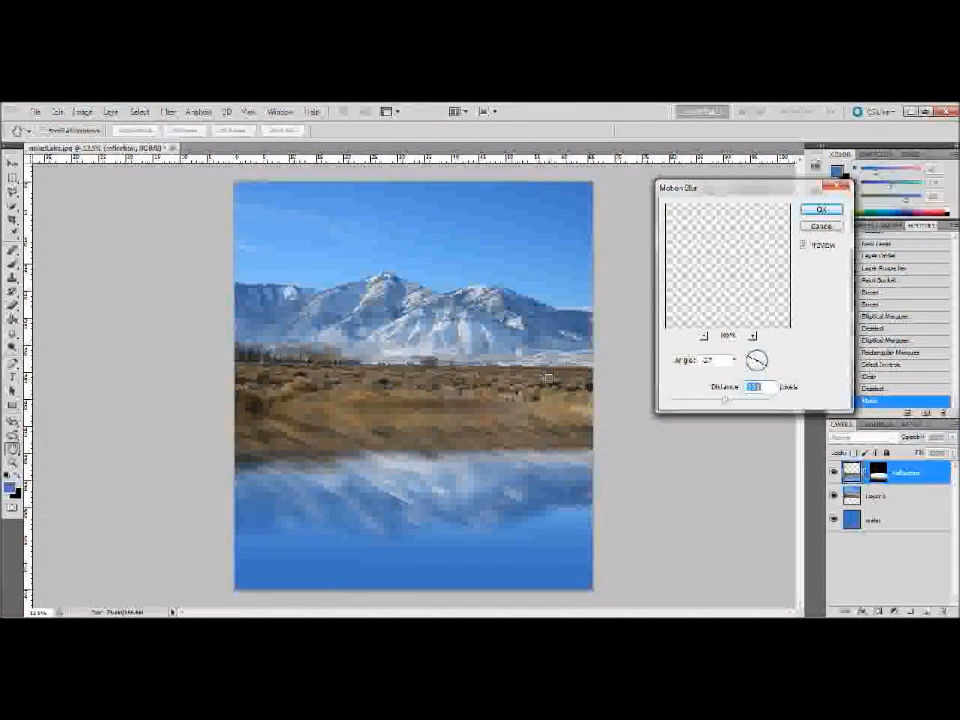
left_click(821, 210)
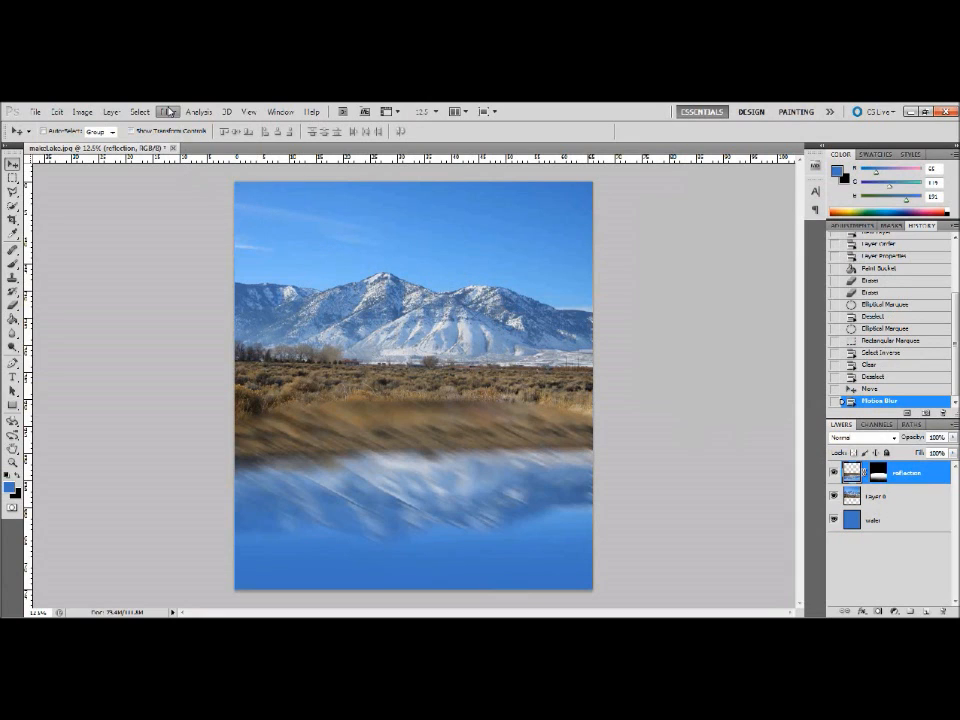
Step: Displace the reflection using the ripple file as displacement map, stretched to fit, with edge pixels repeated
left_click(170, 111)
mouse_move(187, 270)
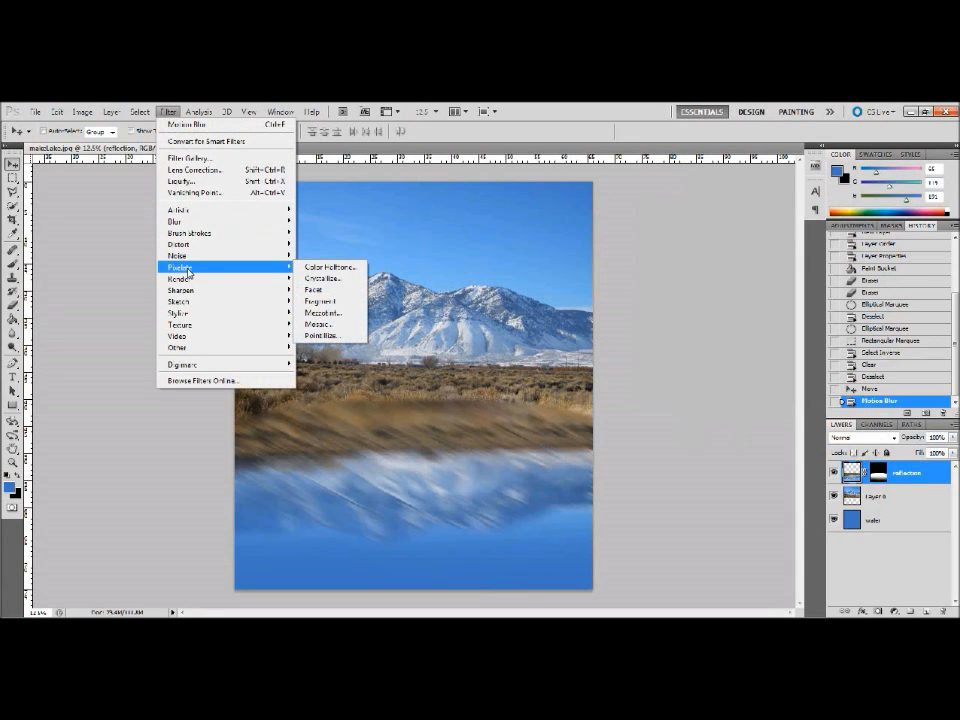
mouse_move(204, 252)
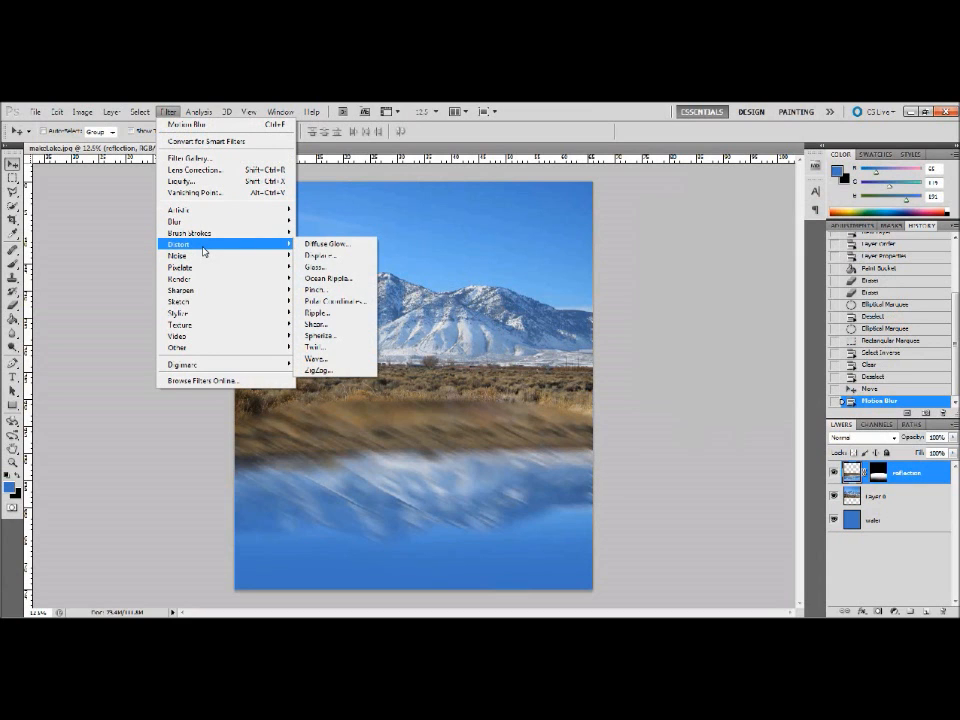
left_click(318, 256)
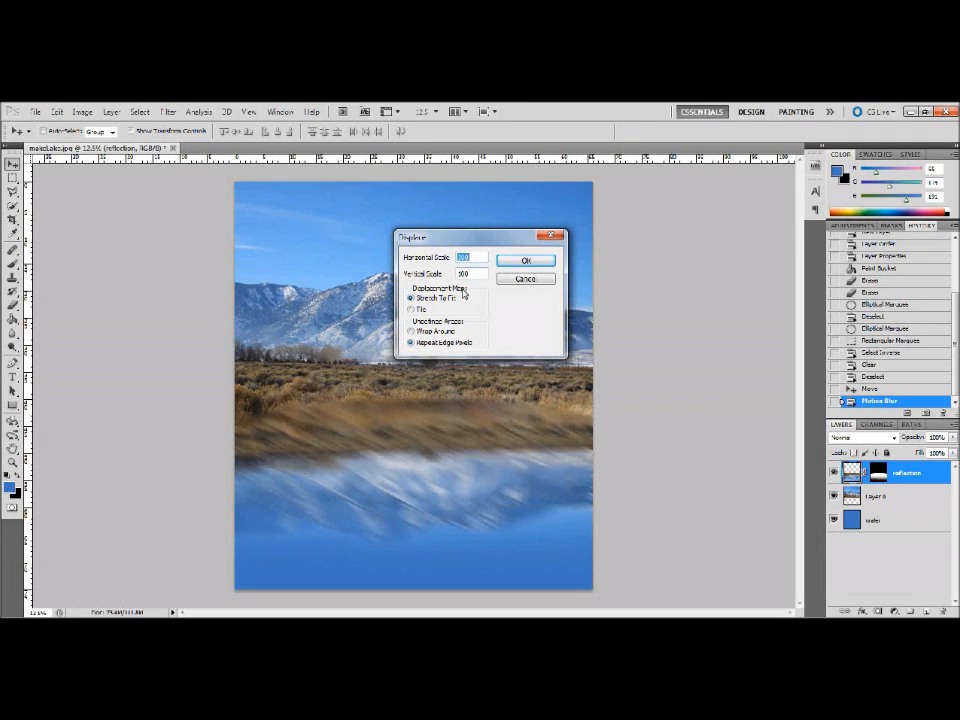
left_click(526, 263)
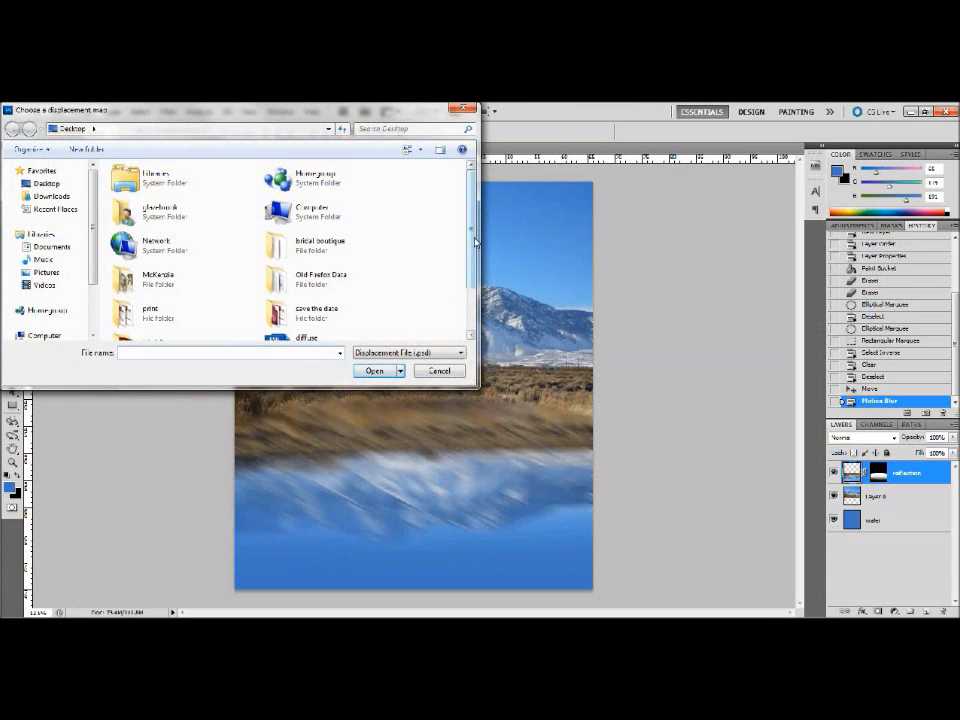
scroll(415, 303, "down", 3)
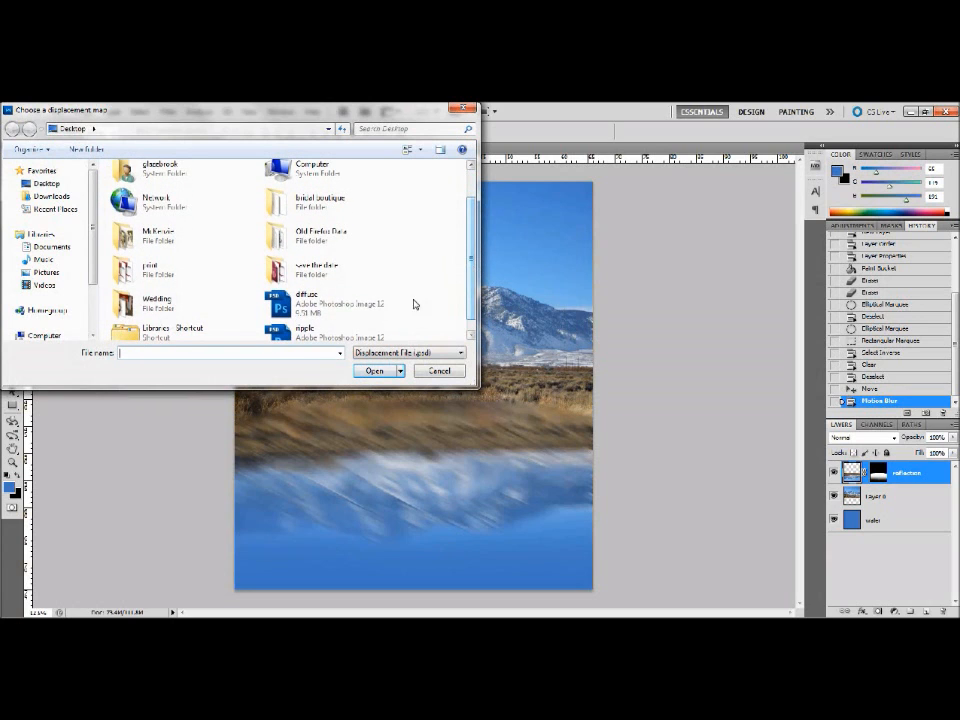
left_click(303, 334)
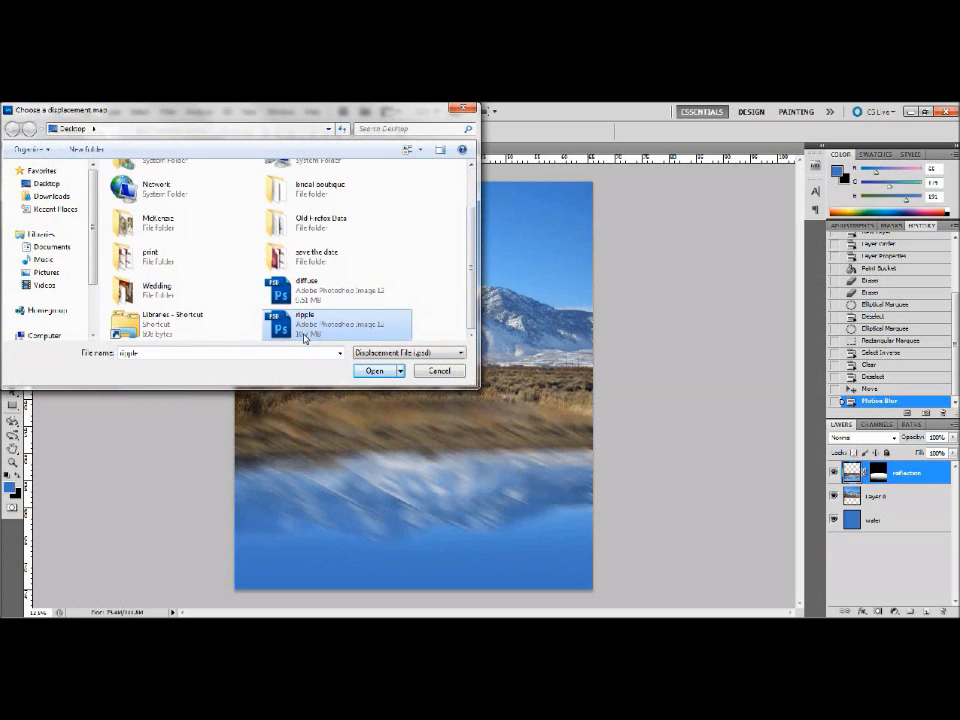
left_click(374, 371)
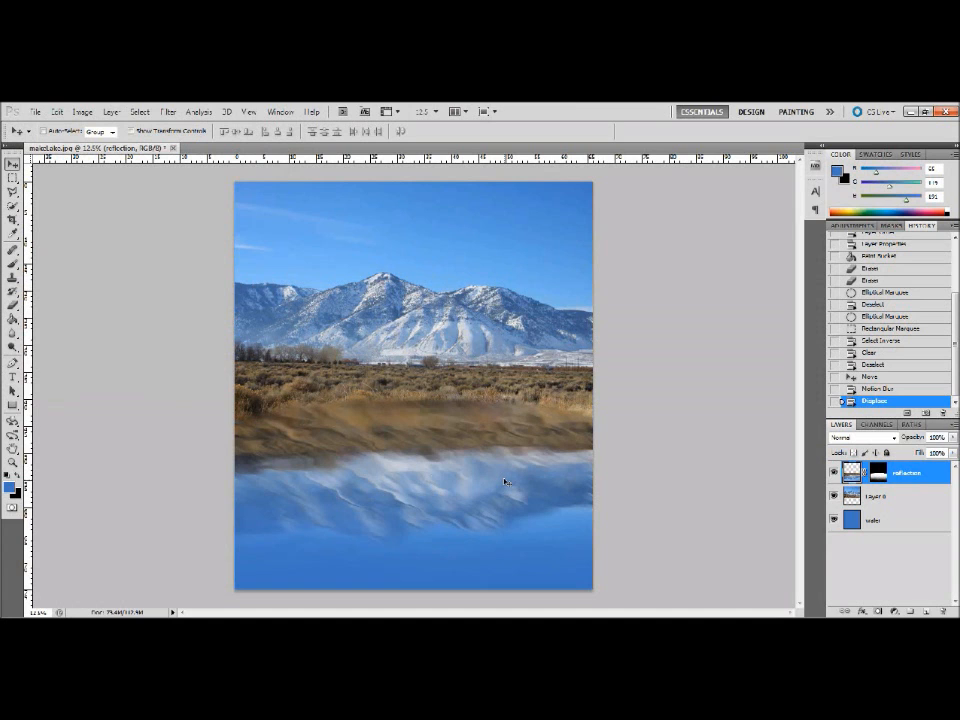
Step: Displace the reflection a second time with the ripple map, using horizontal and vertical scales of 50
left_click(168, 111)
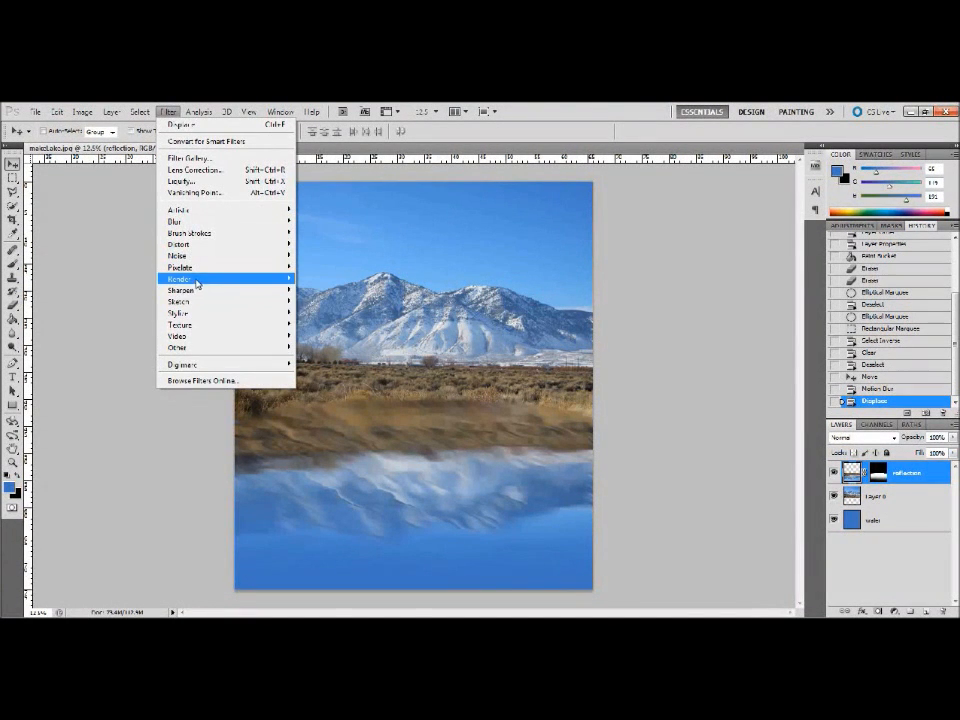
mouse_move(185, 244)
left_click(320, 256)
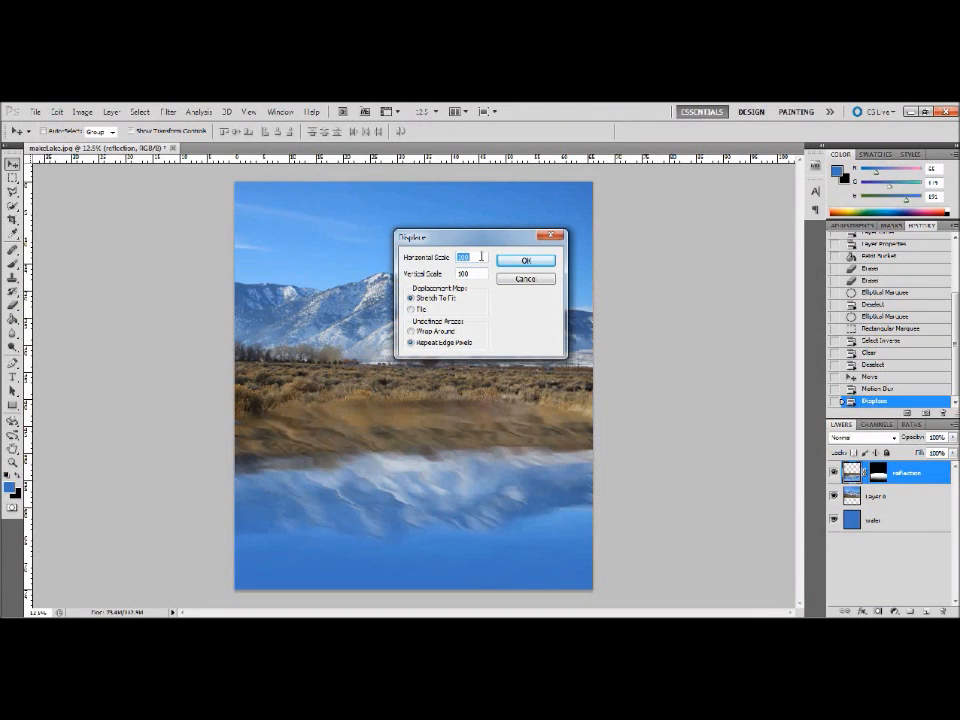
type("50")
left_click(440, 274)
type("50")
left_click(522, 261)
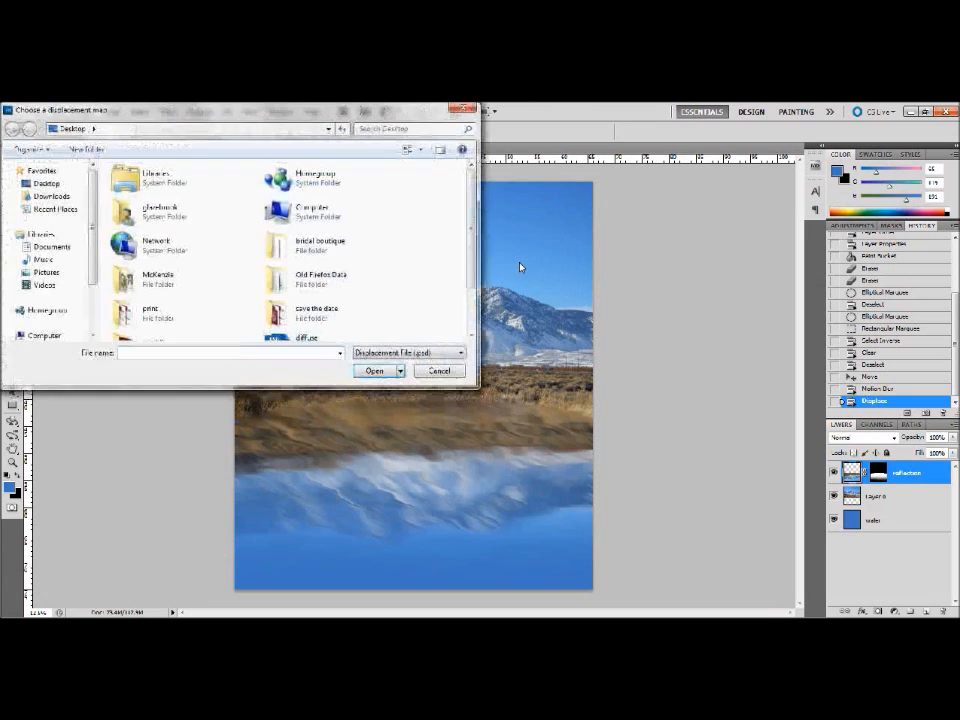
scroll(474, 302, "down", 2)
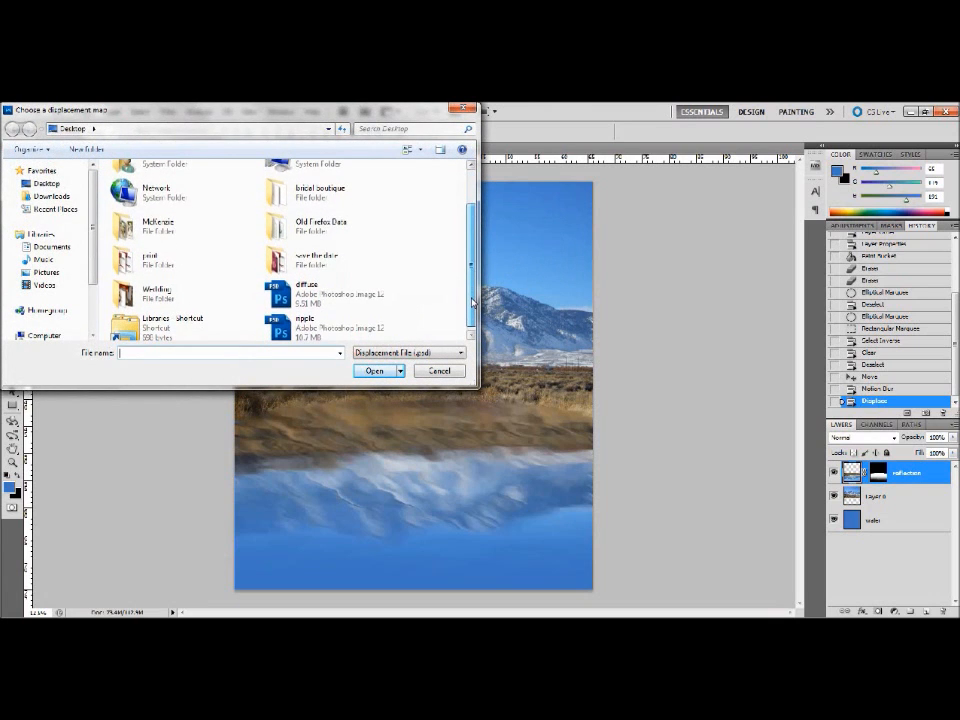
left_click(320, 331)
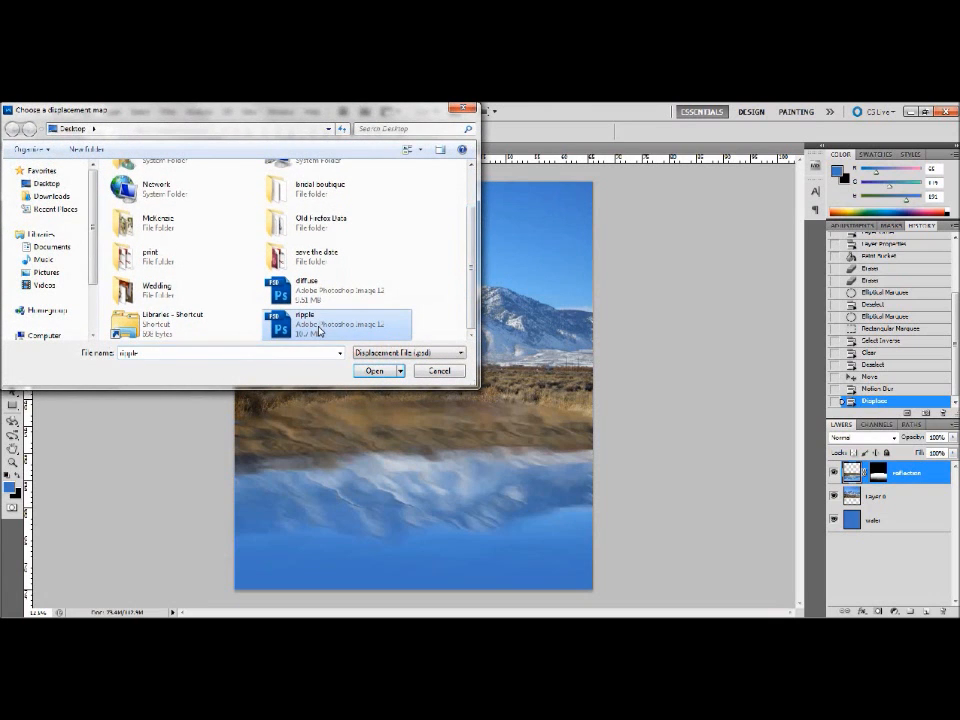
left_click(372, 371)
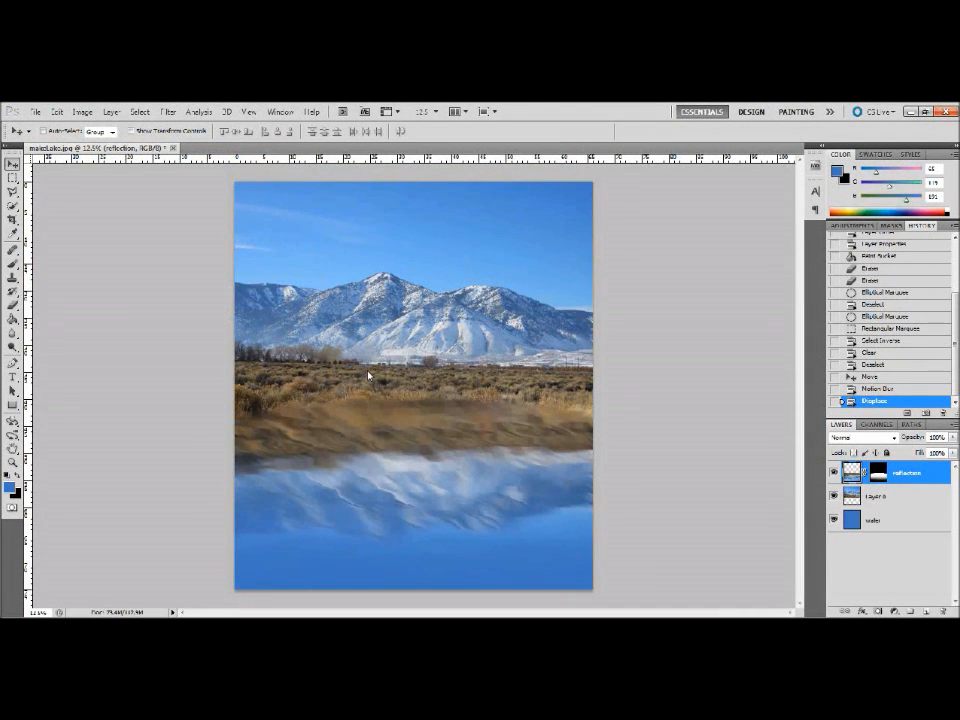
key("ctrl+f")
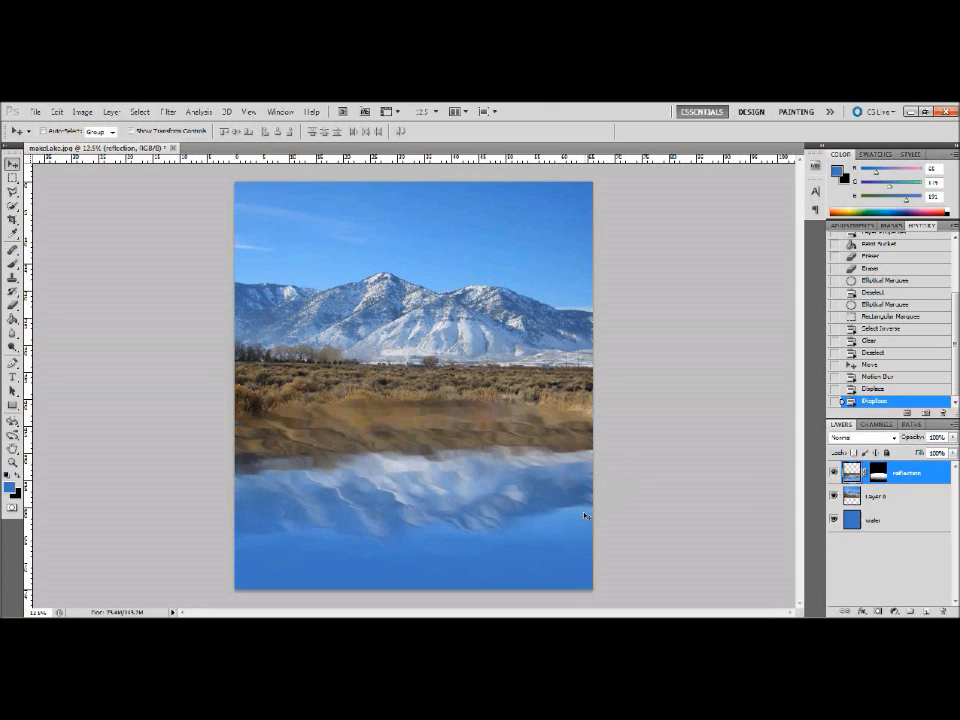
Step: Free-transform the reflection to about 135% width and 81% height, ending at the canvas's lower edge, and roughly centre it horizontally
key("ctrl+minus")
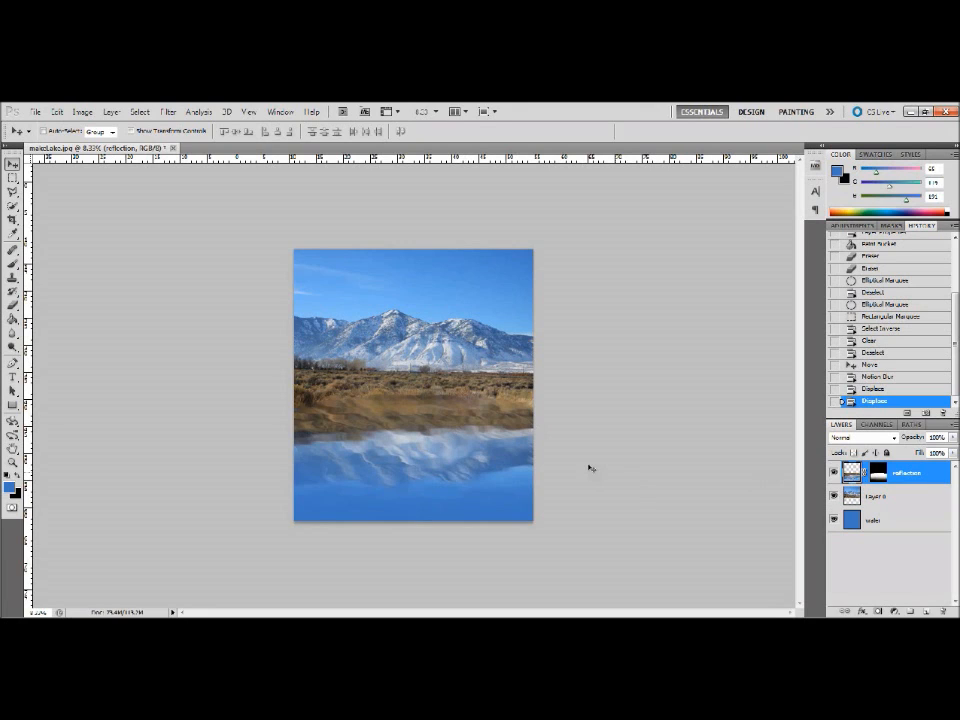
key("ctrl+t")
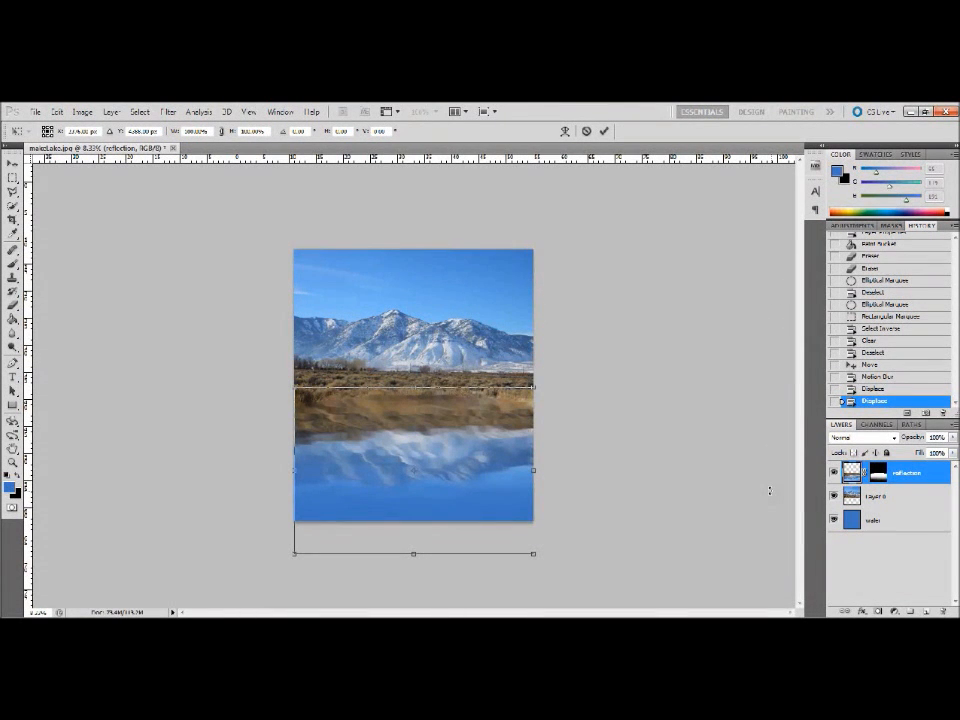
key("ctrl+minus")
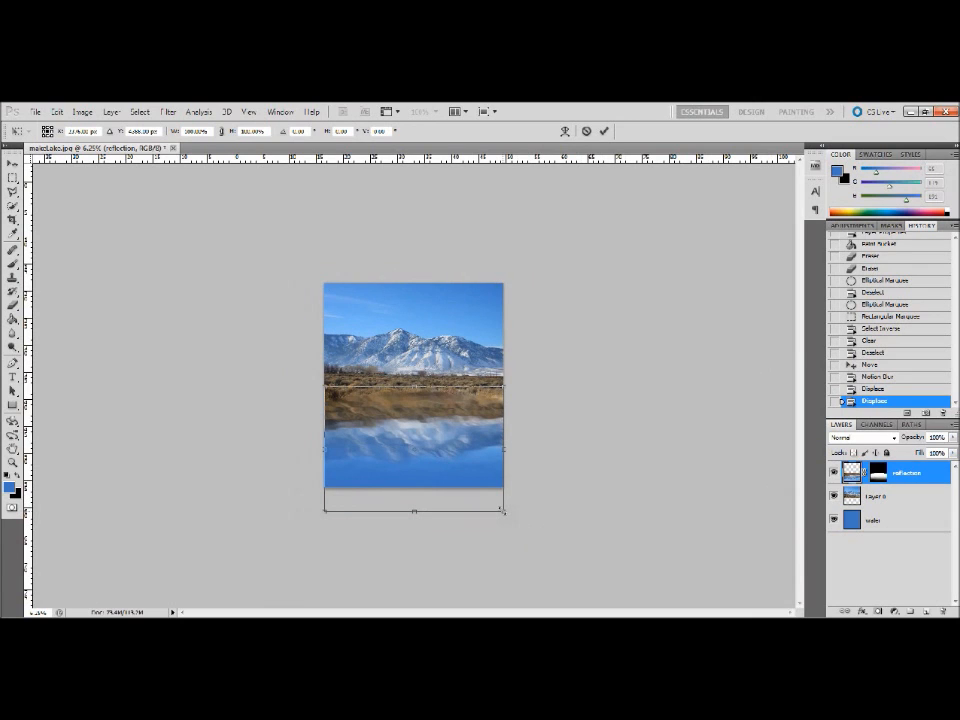
left_click_drag(504, 512, 571, 547)
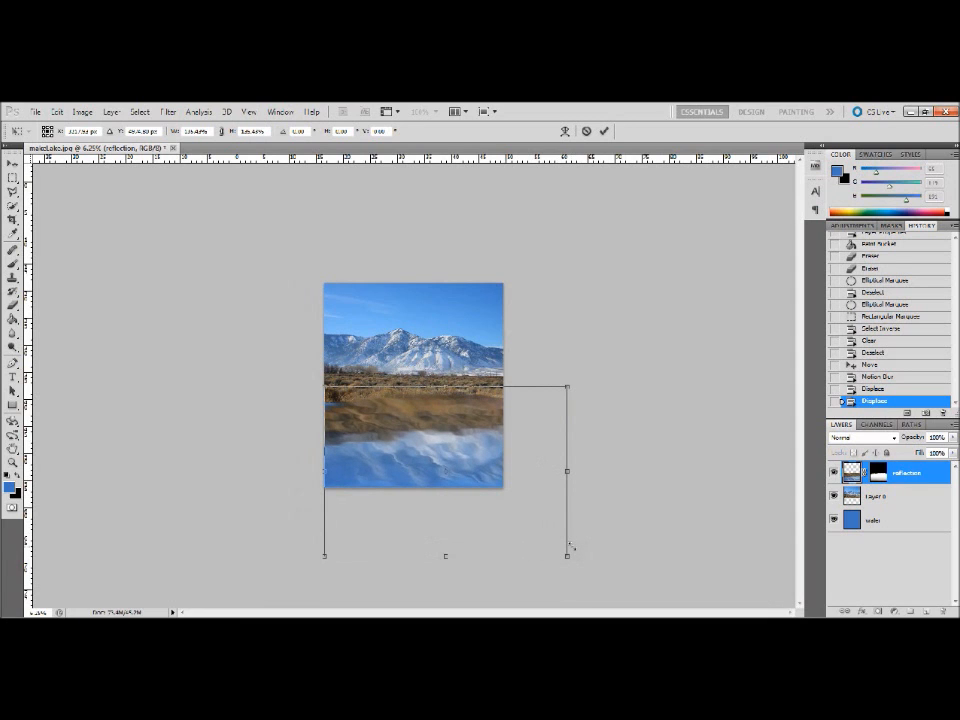
left_click_drag(446, 556, 442, 488)
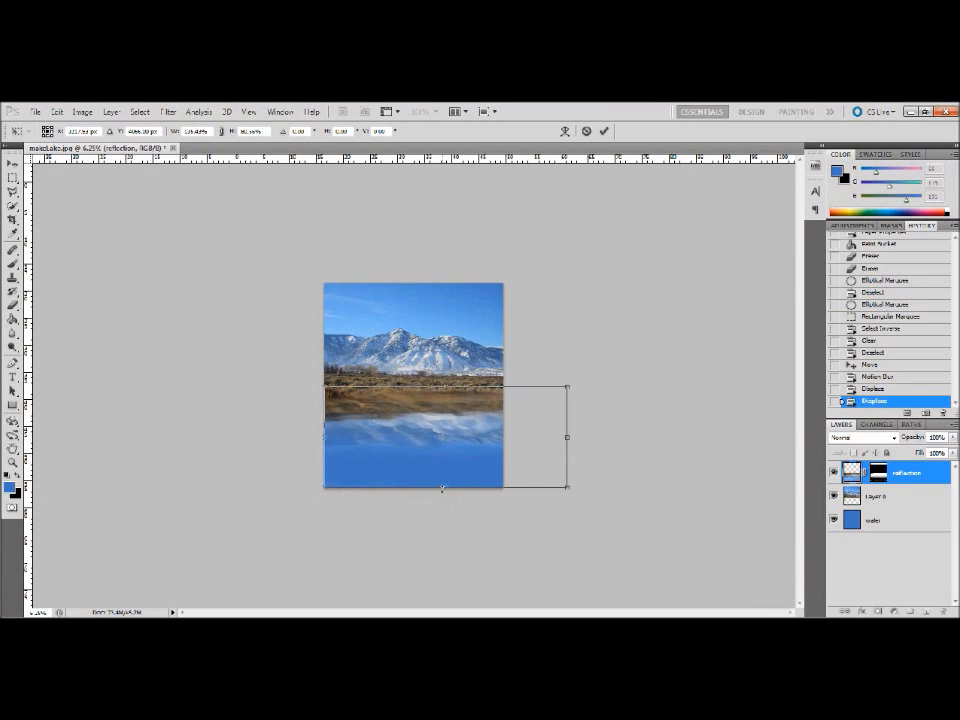
left_click_drag(477, 465, 451, 465)
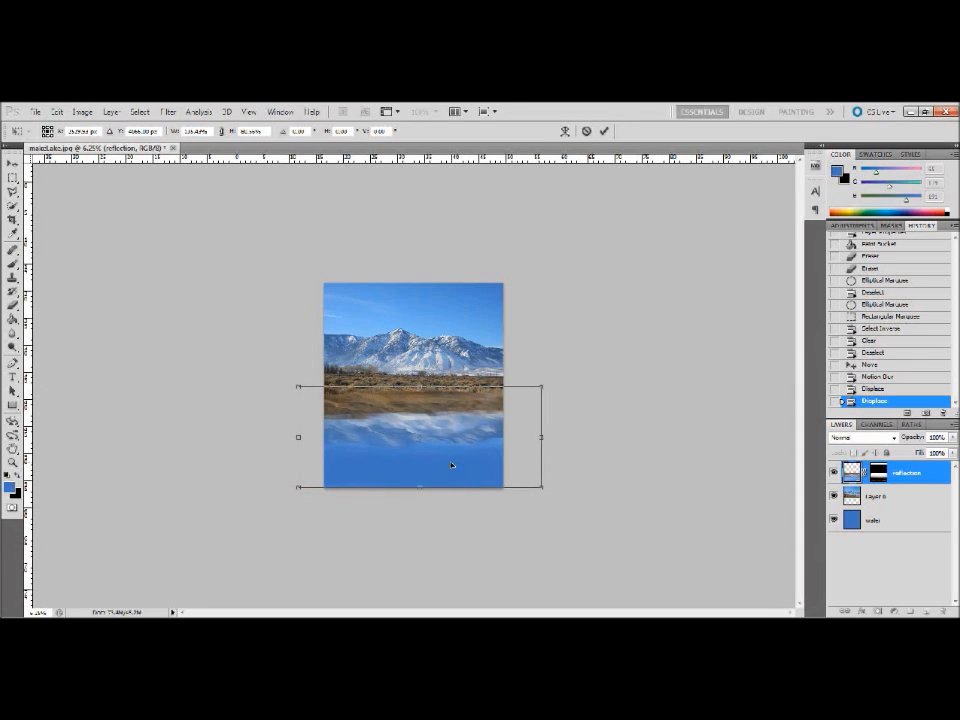
key("Return")
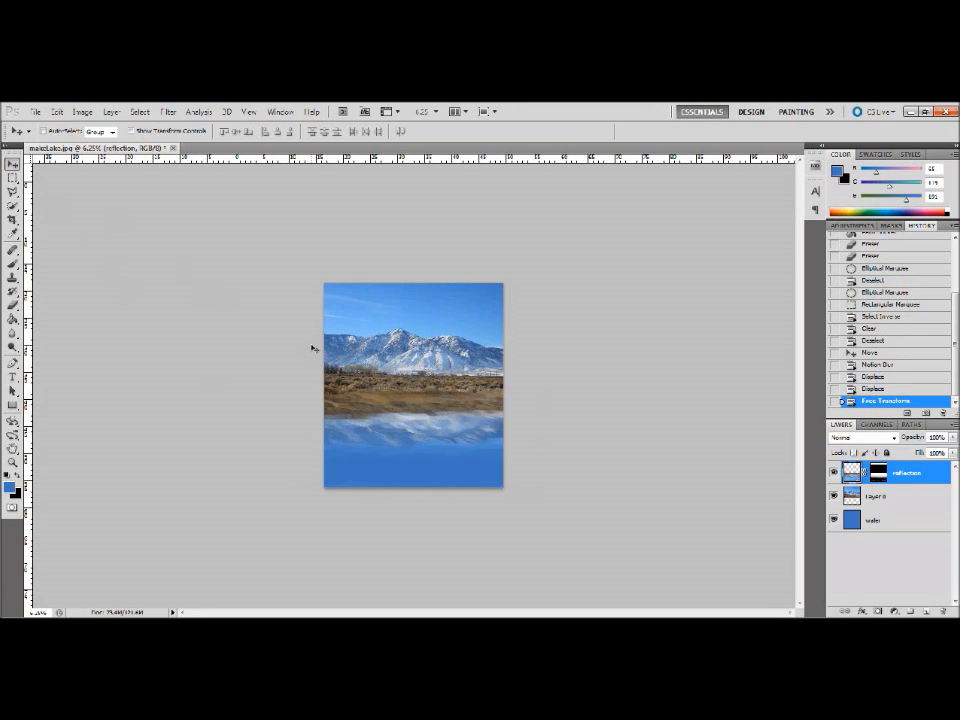
Step: Apply another Motion Blur to the reflection with an angle of -4° and a much shorter distance
key("ctrl+plus")
key("ctrl+plus")
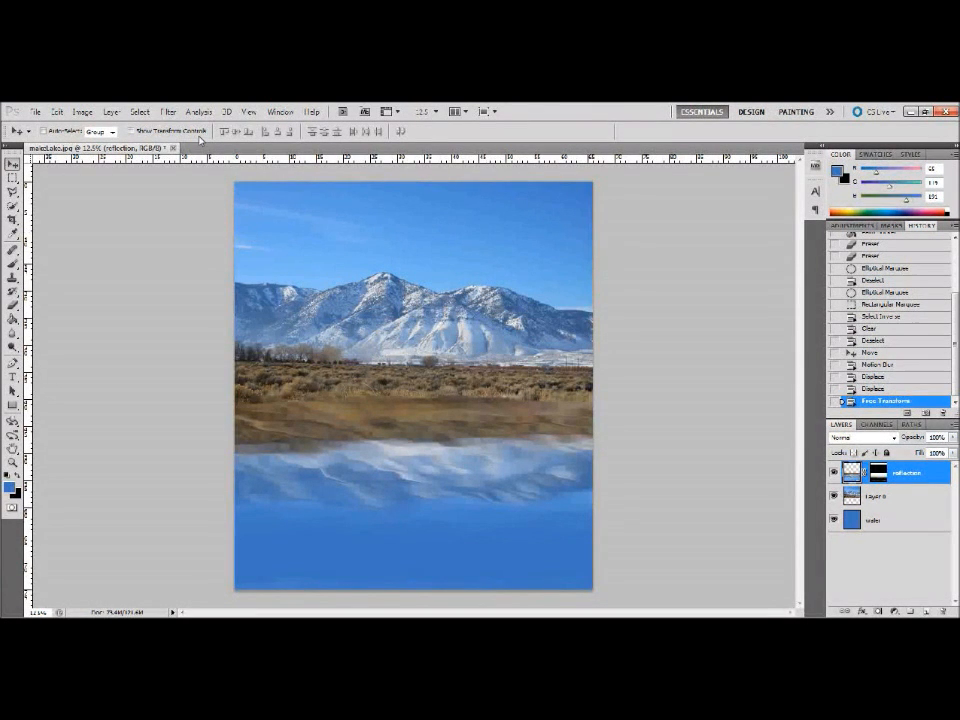
left_click(168, 111)
mouse_move(184, 221)
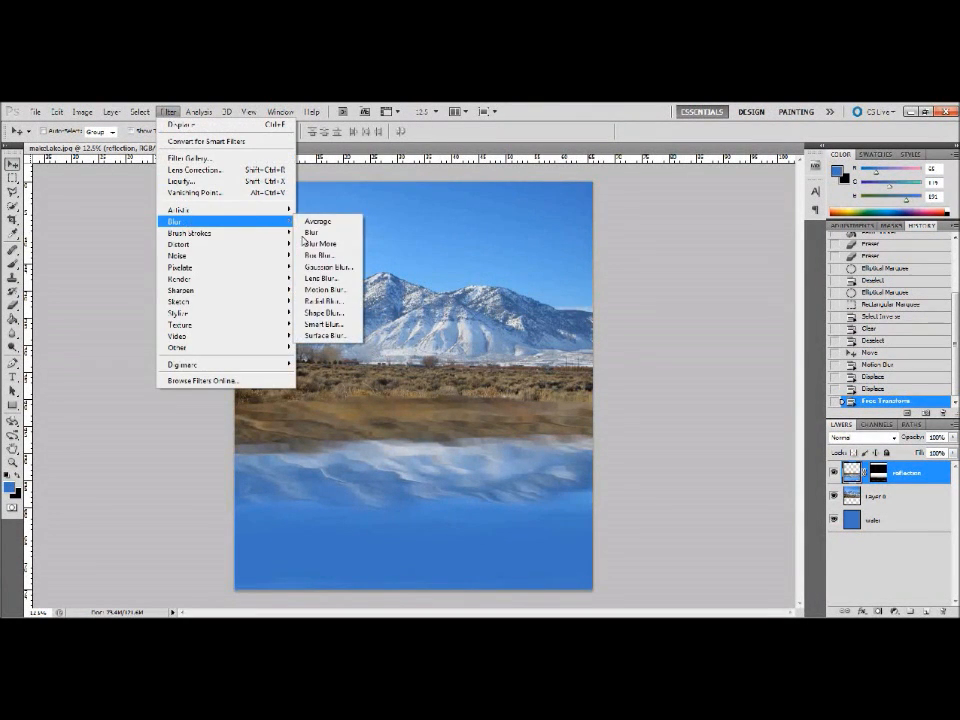
left_click(323, 290)
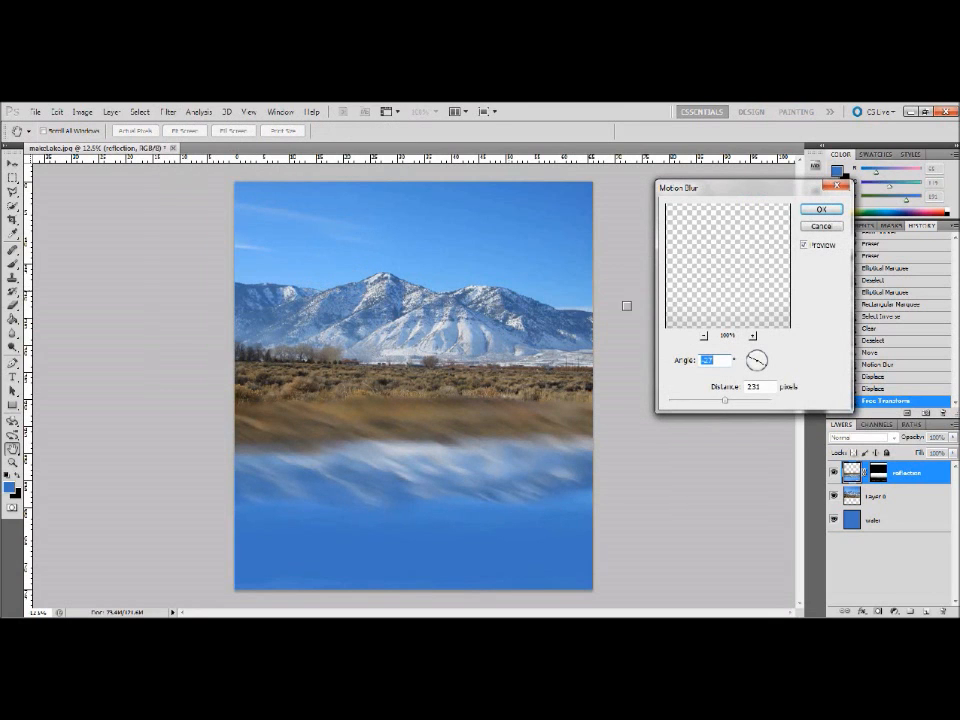
left_click_drag(750, 356, 751, 364)
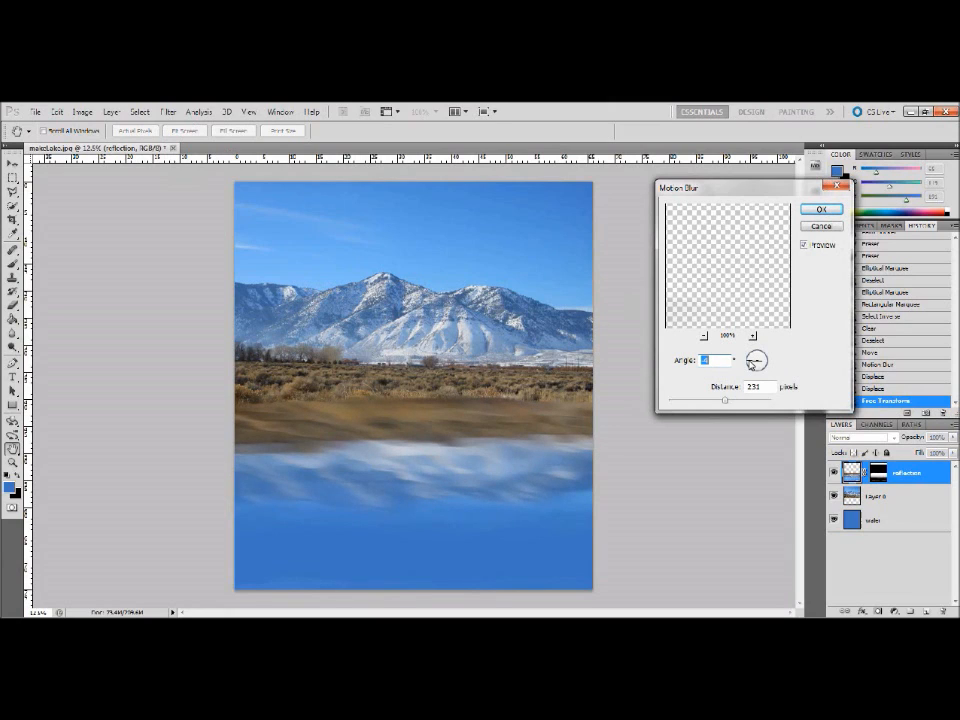
left_click_drag(726, 402, 689, 405)
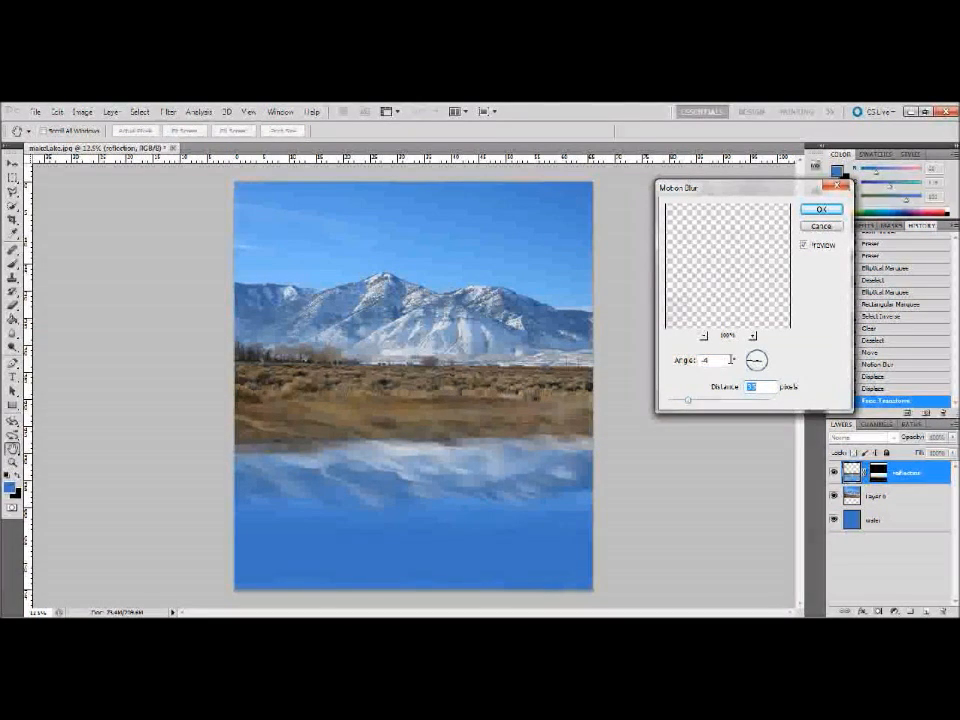
left_click(823, 209)
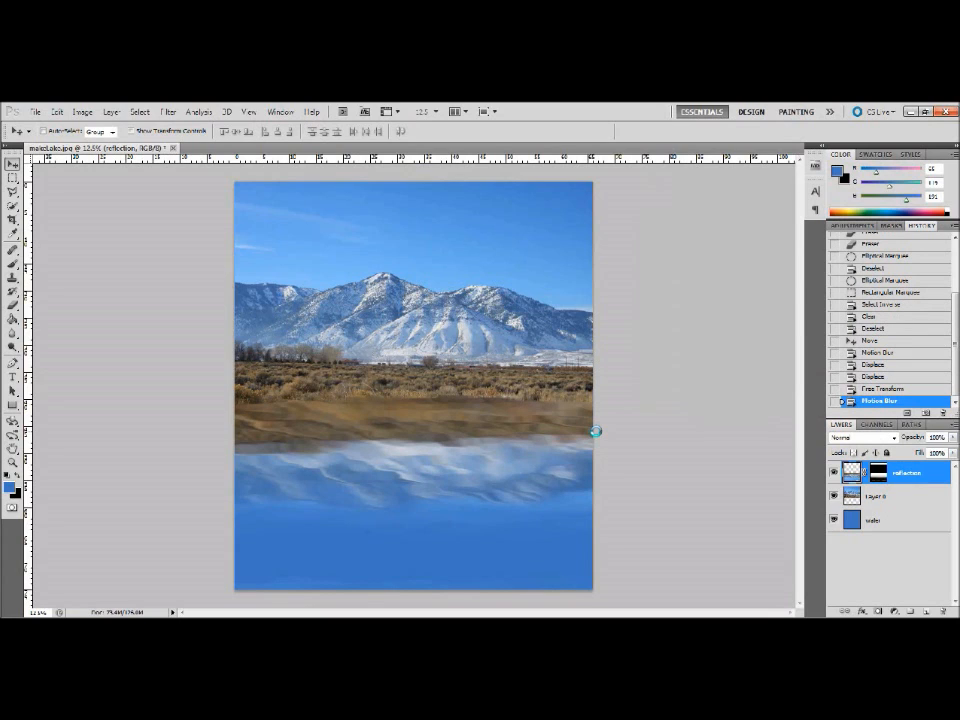
Step: Add an Outer Glow to the reflection layer with black (#000000) as the glow colour and the Normal blend mode
double_click(932, 479)
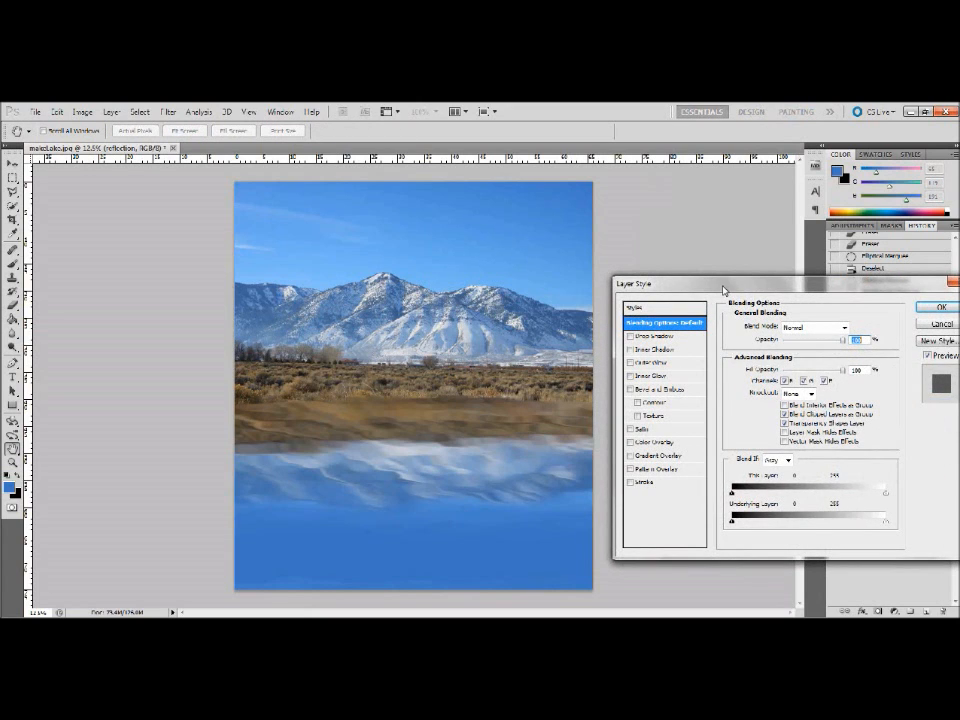
left_click_drag(724, 287, 668, 207)
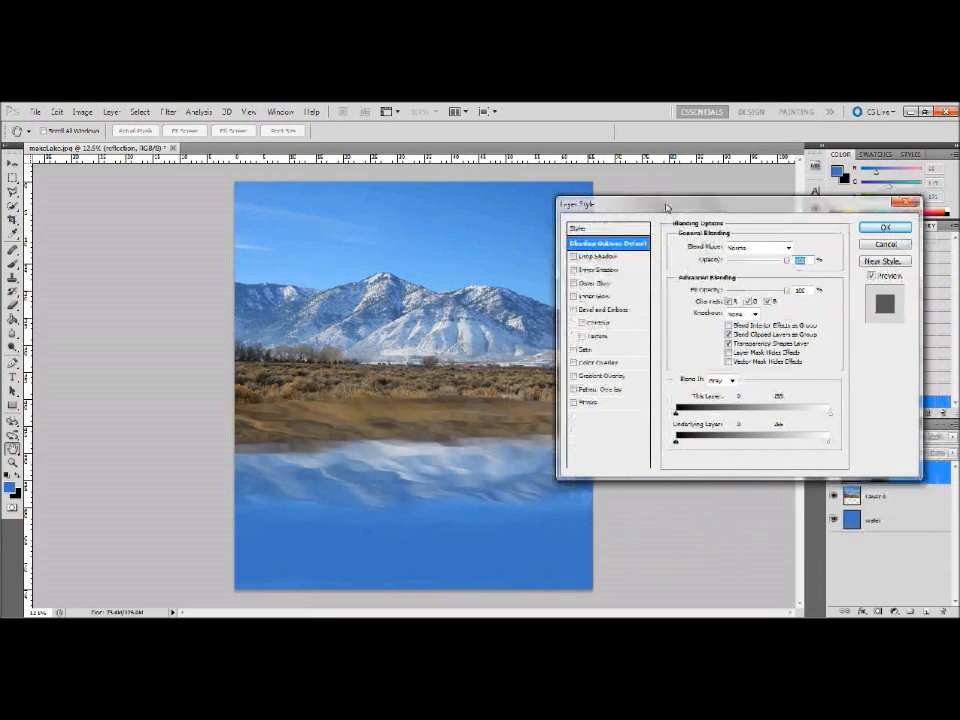
left_click(600, 283)
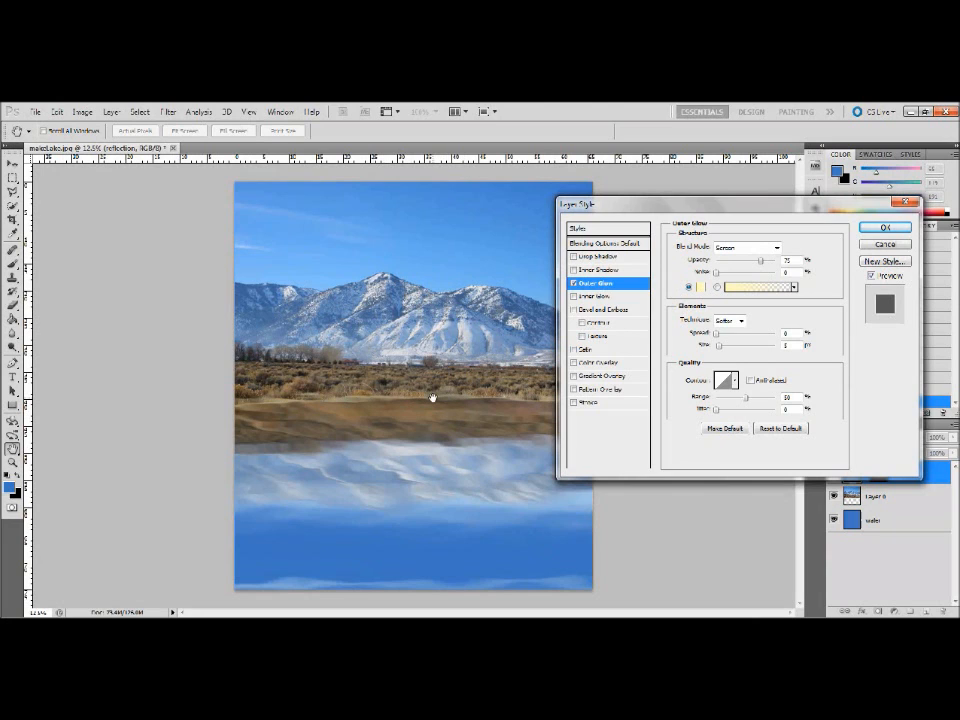
left_click(700, 287)
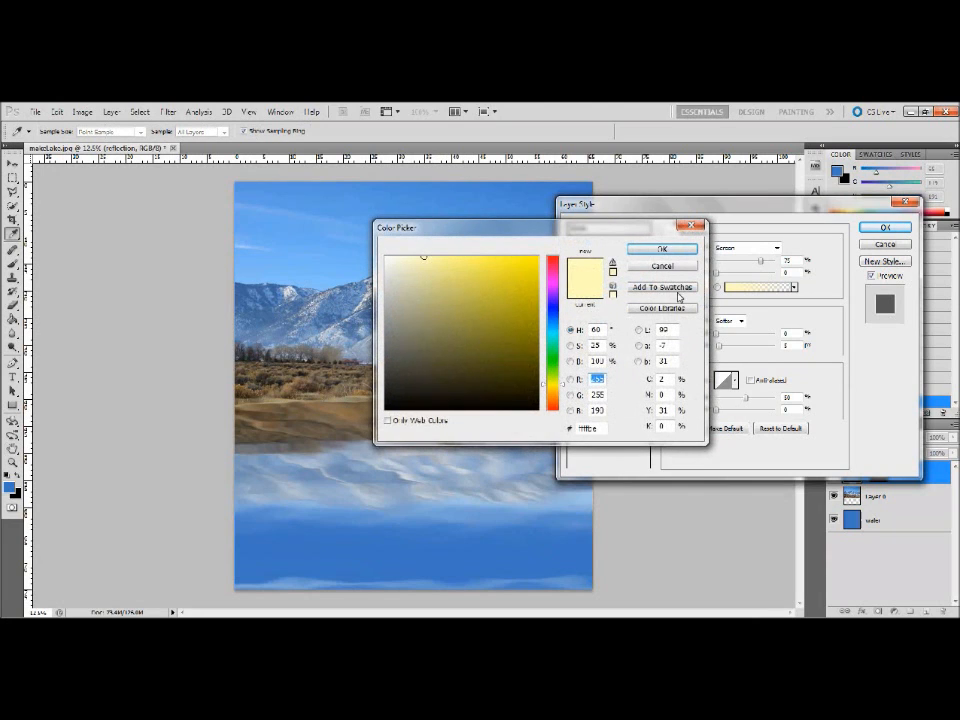
left_click(387, 409)
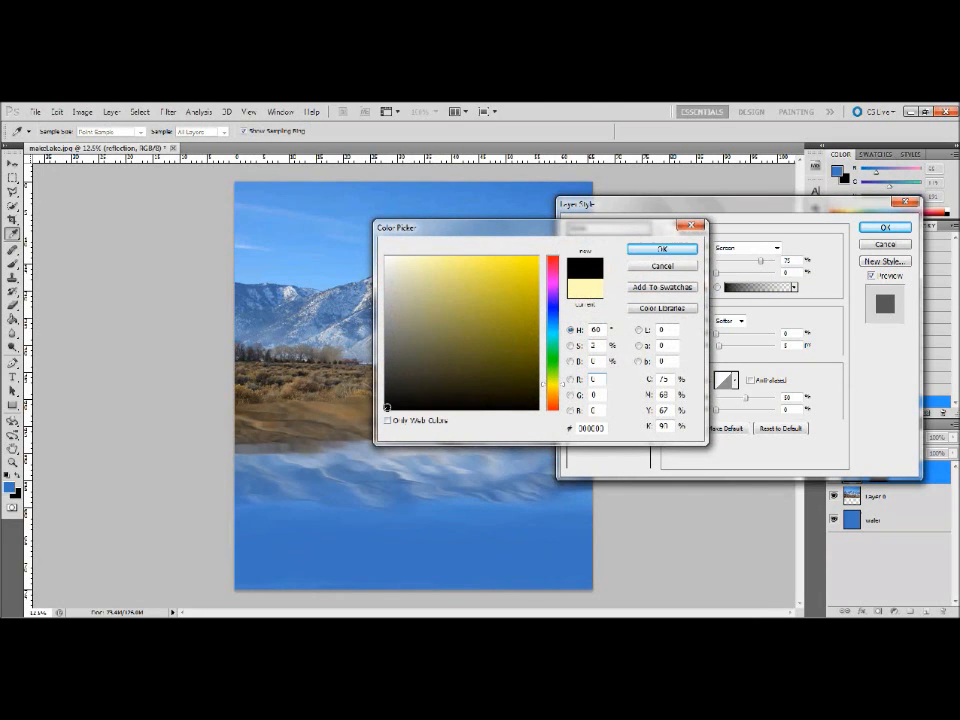
left_click(661, 249)
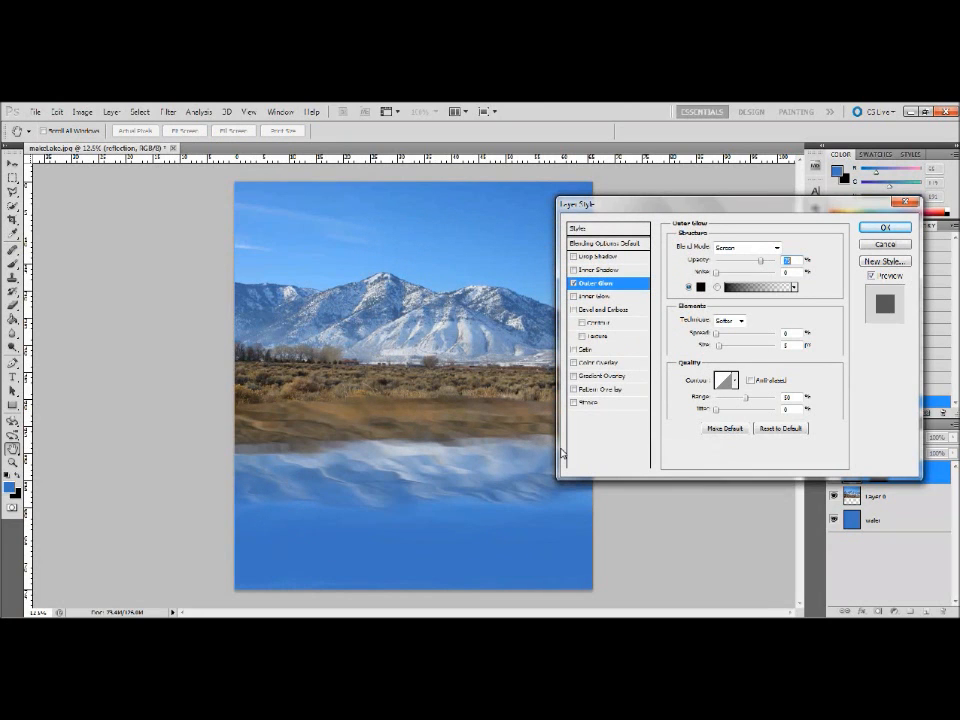
left_click(746, 251)
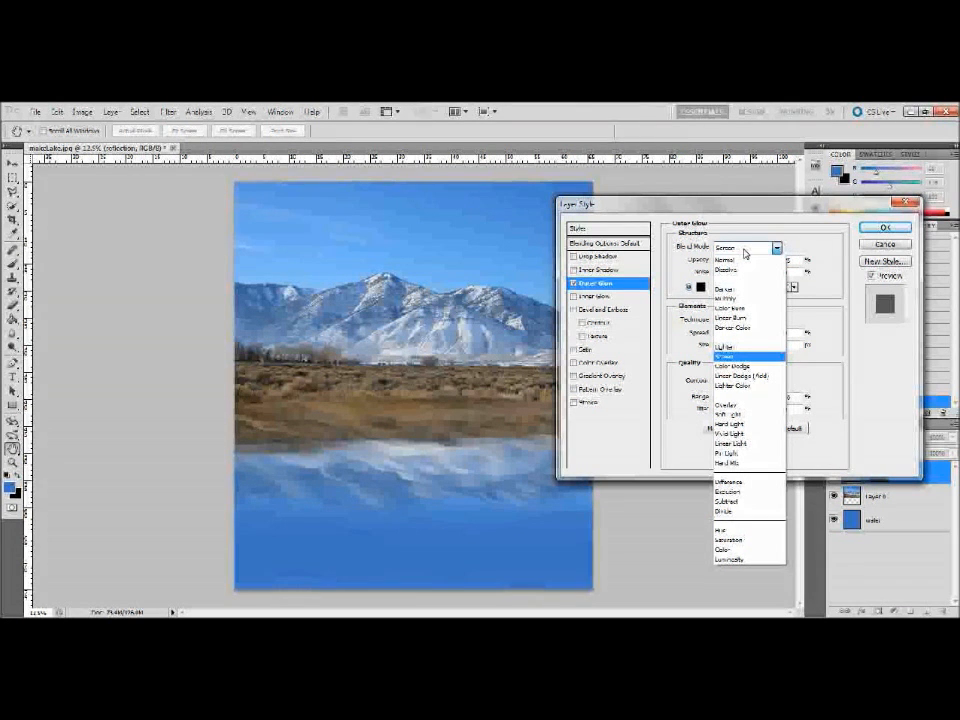
left_click(743, 260)
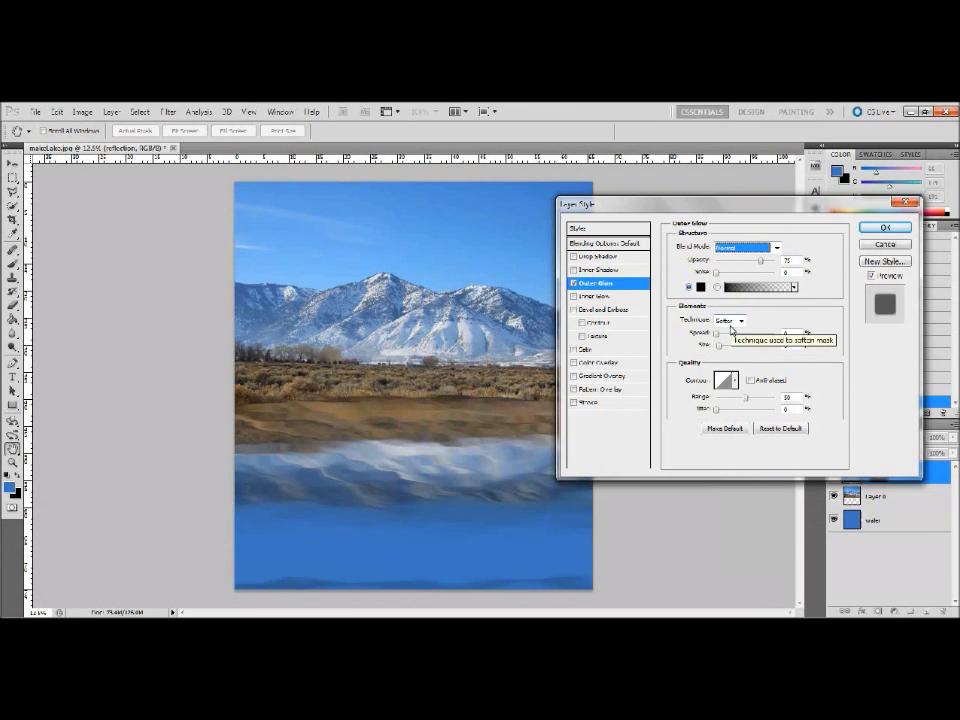
Step: Set the outer glow's size to 250 px and its opacity to about 62%, and apply the layer style
left_click(719, 346)
left_click_drag(719, 346, 730, 346)
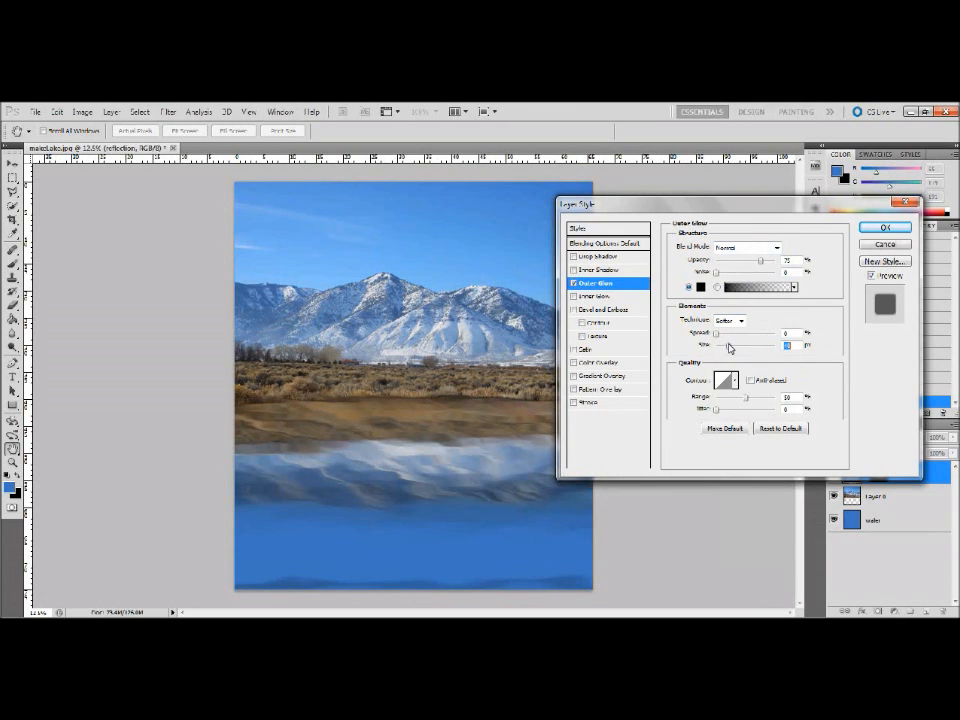
left_click_drag(764, 268, 784, 259)
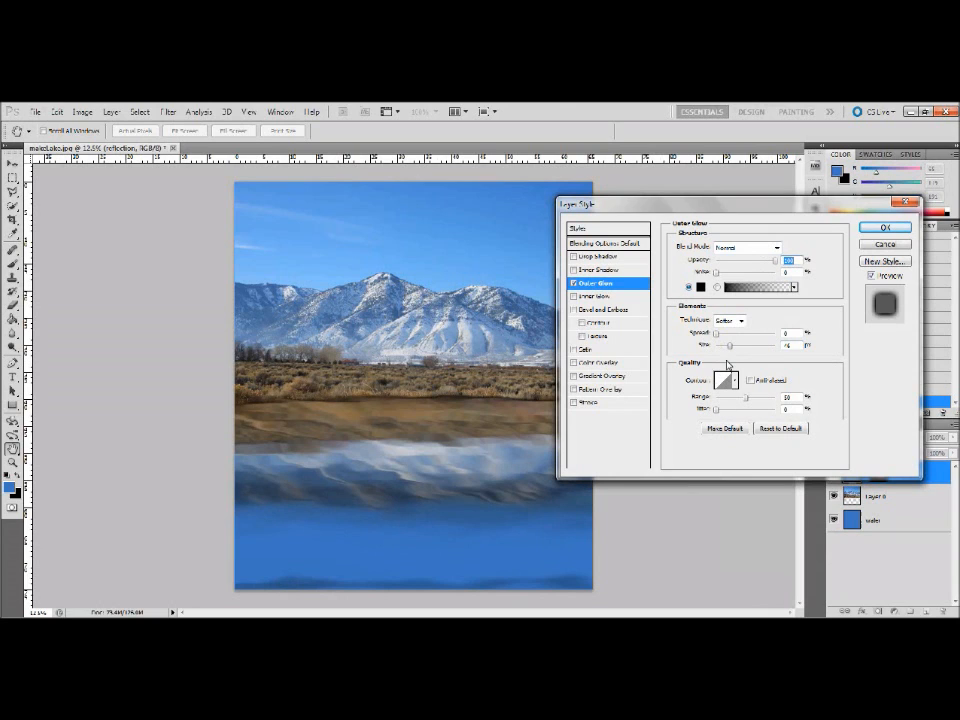
left_click_drag(718, 207, 750, 205)
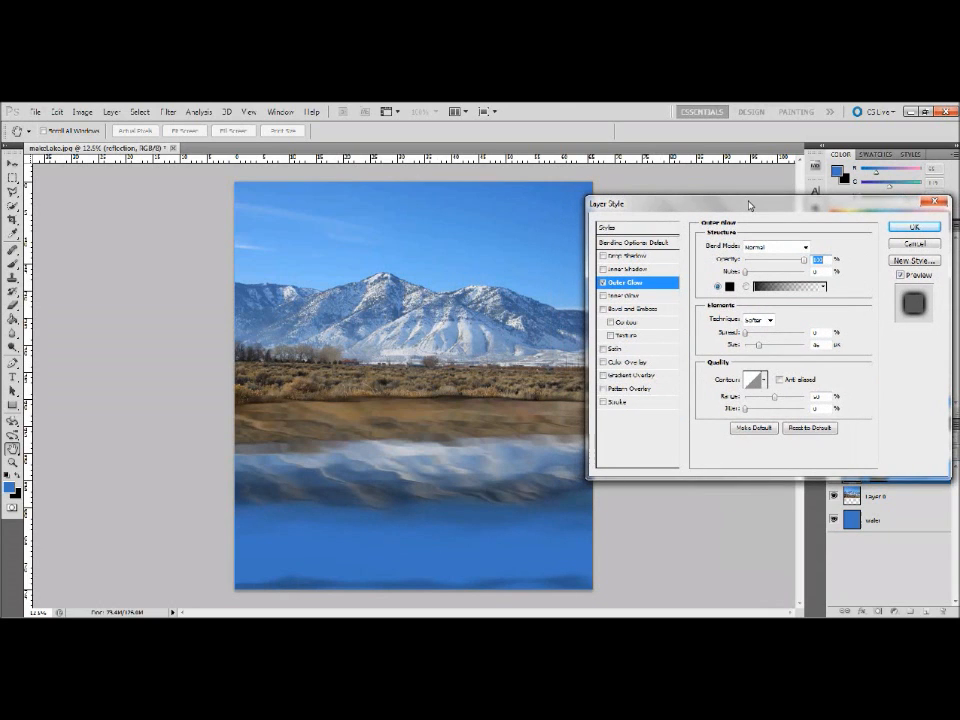
left_click(758, 345)
left_click_drag(758, 348, 806, 348)
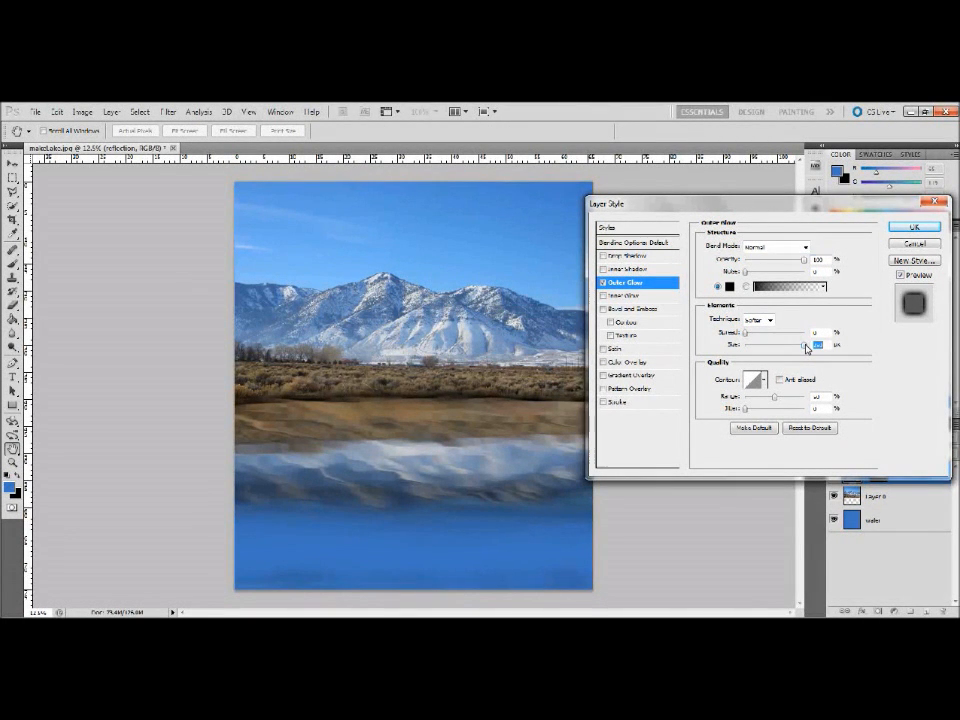
left_click_drag(724, 205, 746, 205)
left_click_drag(826, 261, 806, 267)
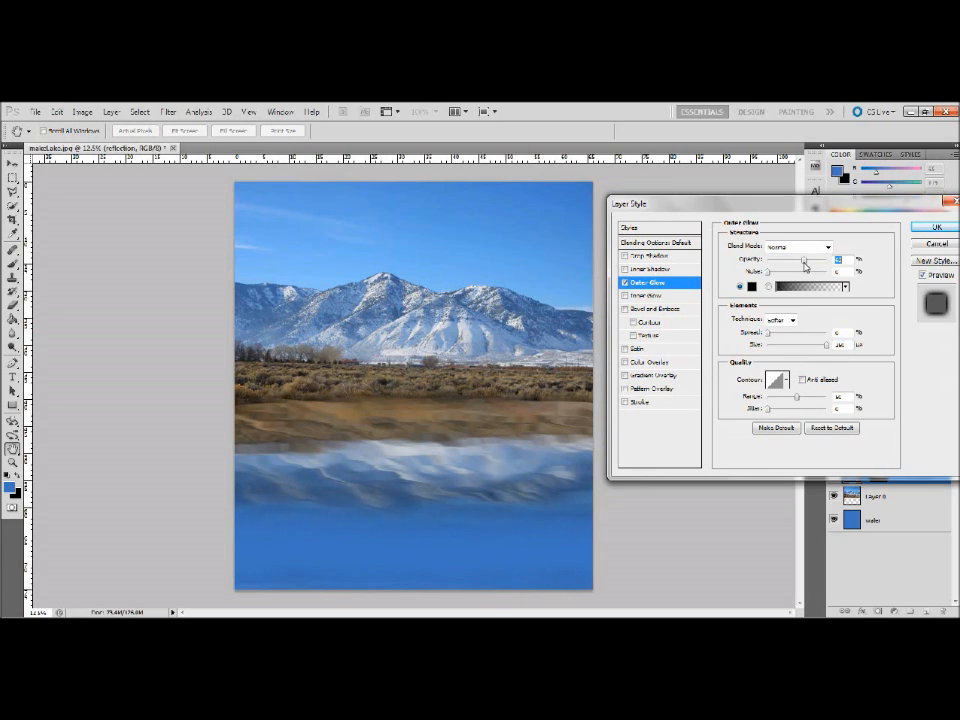
left_click(940, 229)
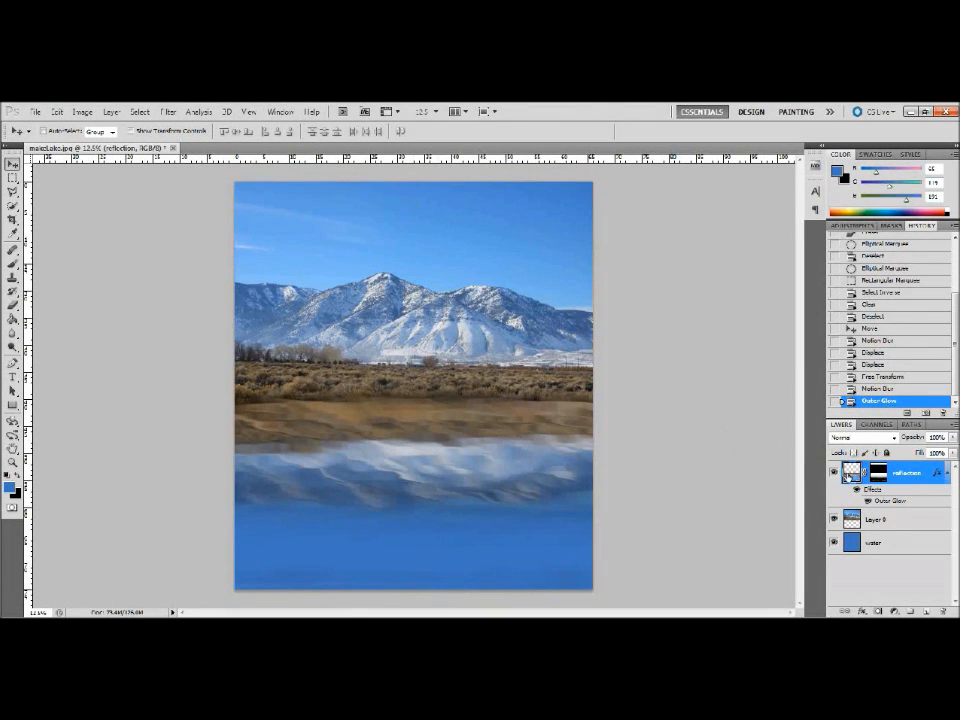
Step: Nudge the reflection down until more of the grassy shore shows above it, correcting slightly back up
key("Down")
key("Down")
key("Down")
key("Down")
key("Down")
key("Down")
key("Down")
key("Down")
key("Down")
key("Down")
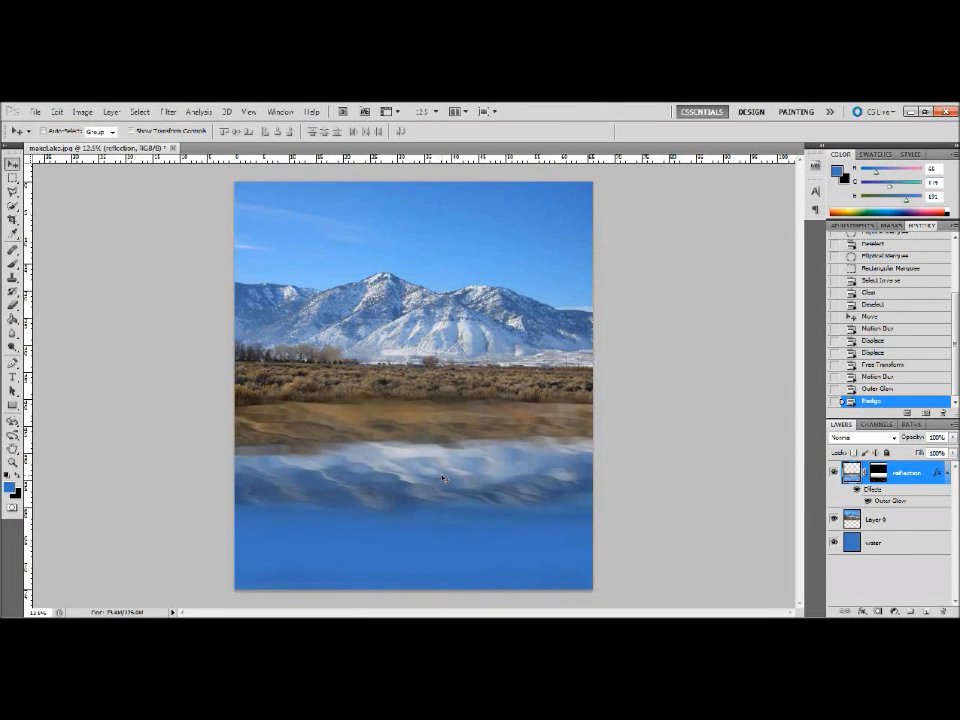
key("Down")
key("Down")
key("Down")
key("Down")
key("Down")
key("Down")
key("Down")
key("Down")
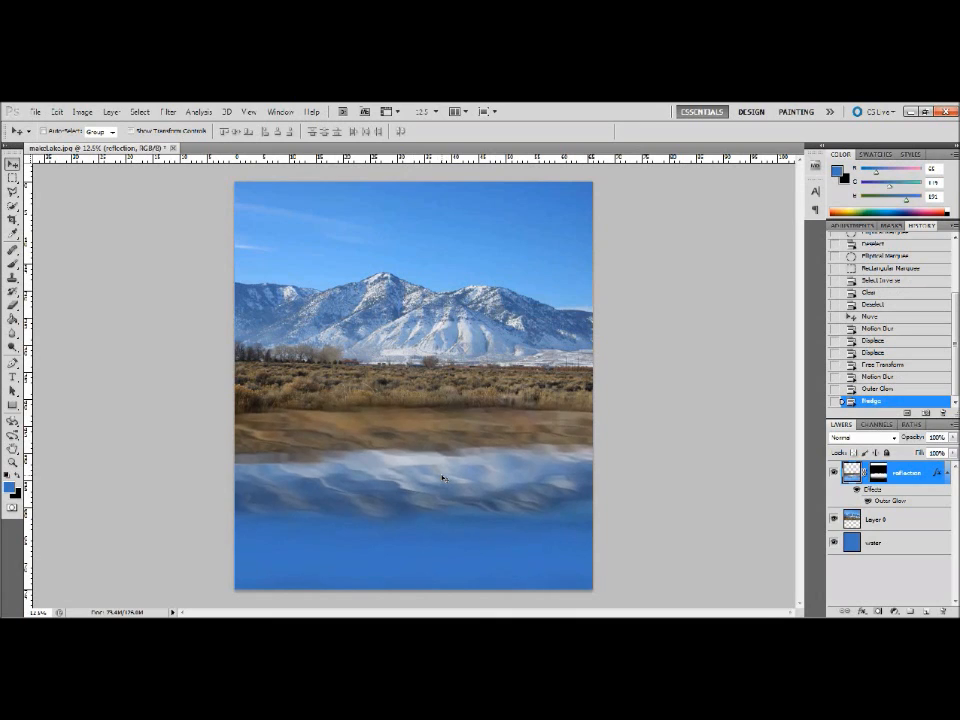
key("Down")
key("Down")
key("Down")
key("Down")
key("Down")
key("Down")
key("Down")
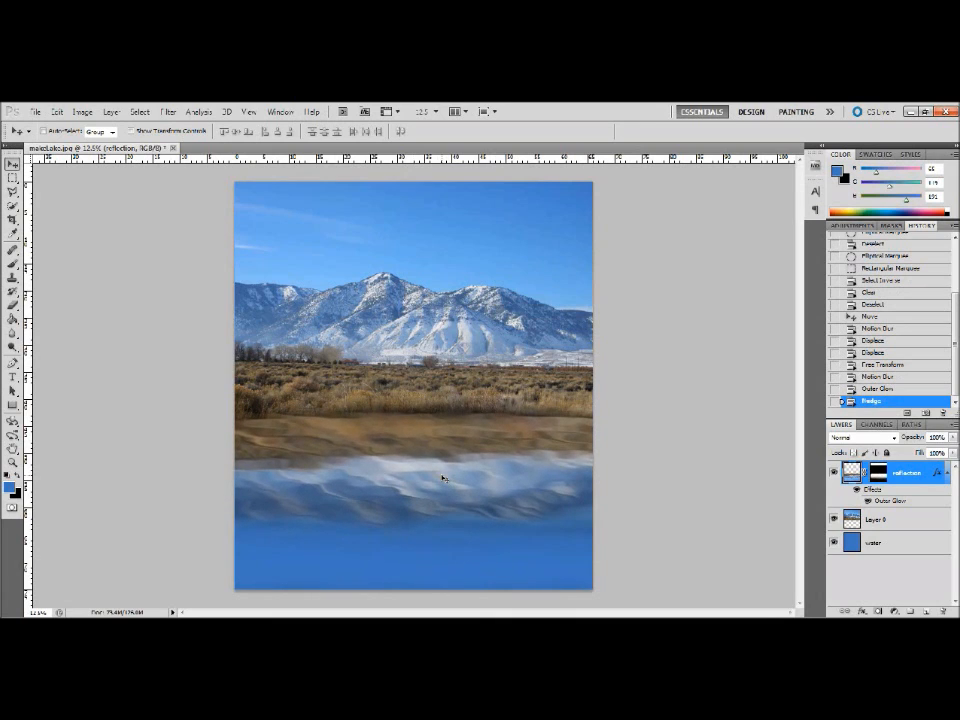
key("Up")
key("Up")
key("Up")
key("Up")
key("Up")
key("Up")
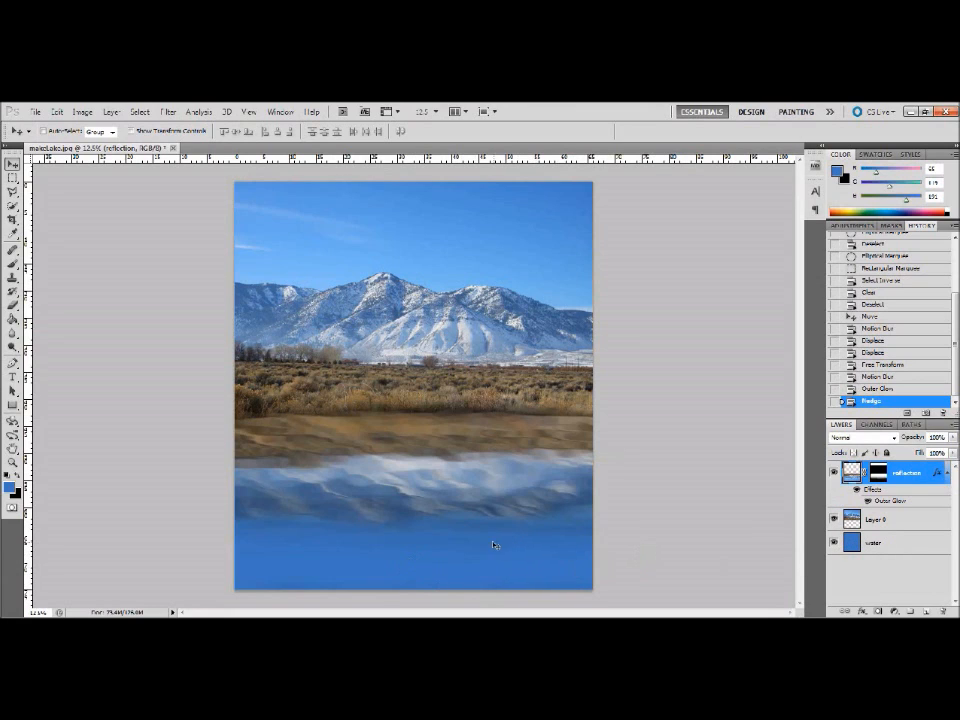
Step: Fill the water layer with a darker navy blue using the Paint Bucket
double_click(902, 550)
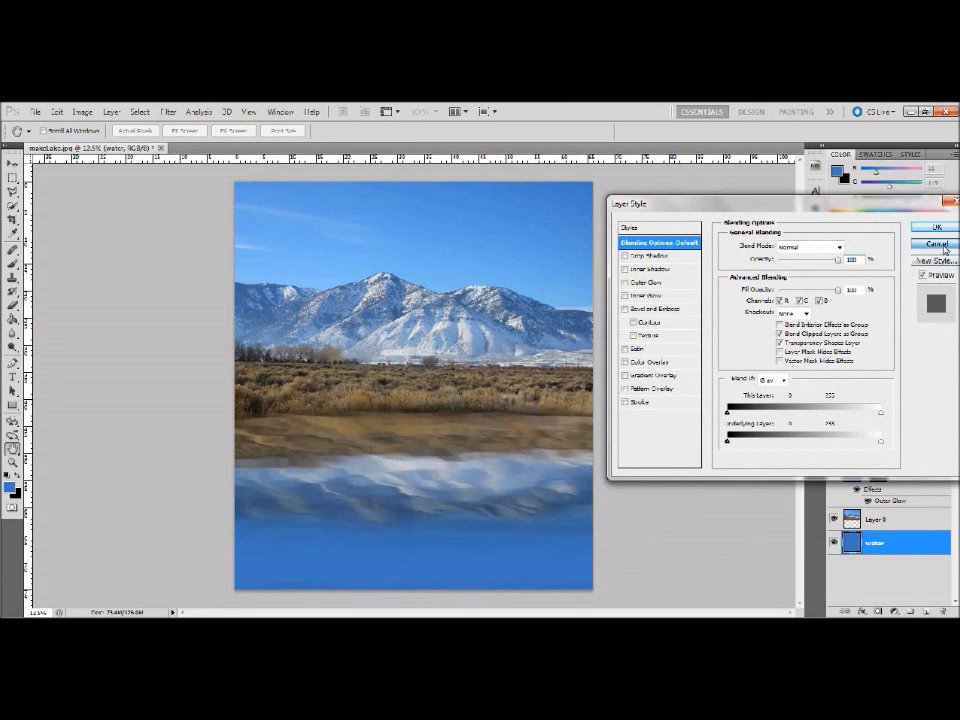
left_click(941, 246)
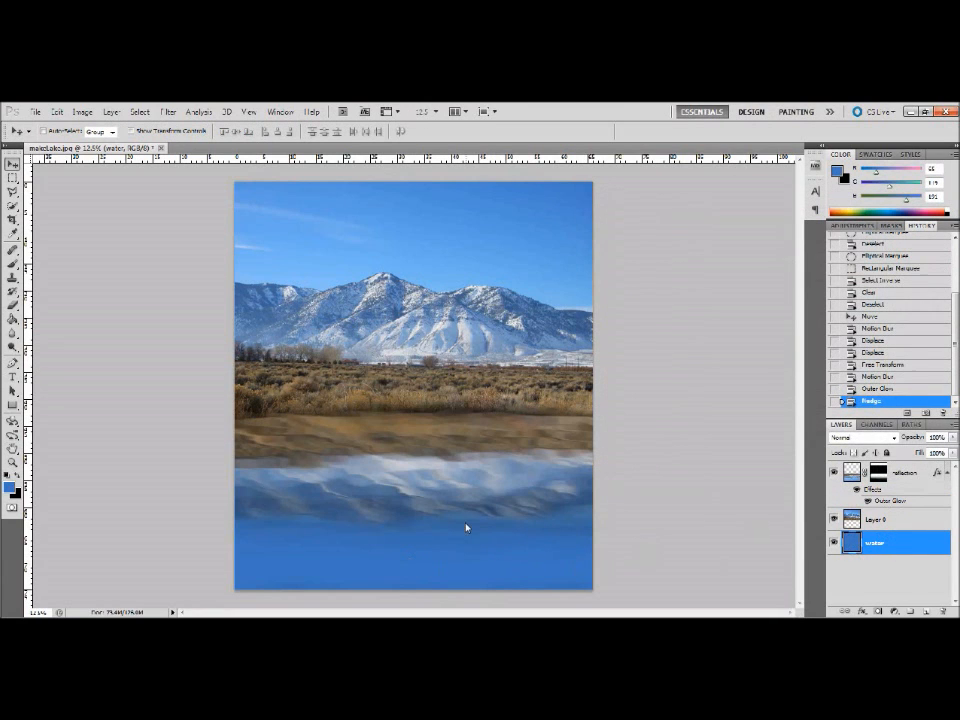
left_click(9, 488)
left_click(493, 336)
left_click_drag(493, 336, 496, 344)
left_click(662, 249)
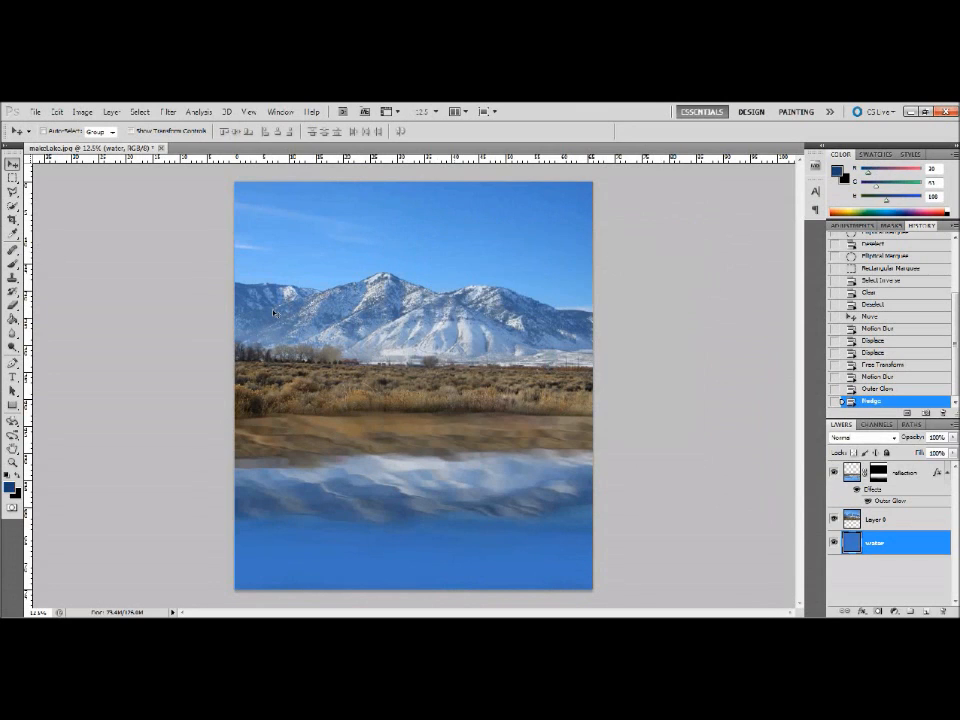
left_click(12, 319)
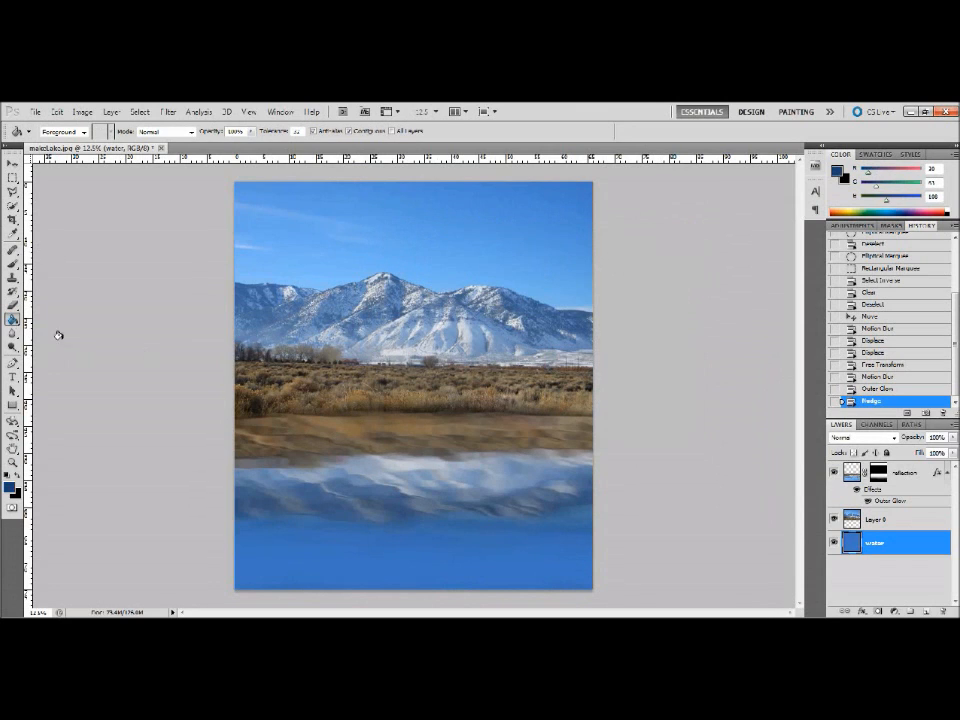
left_click(257, 535)
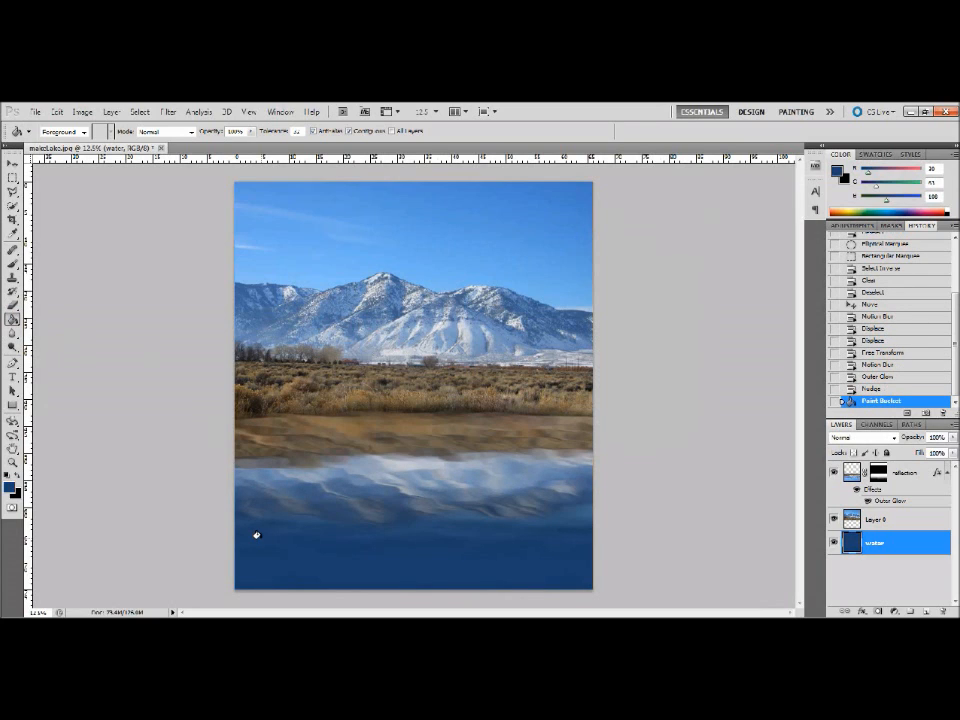
left_click(12, 163)
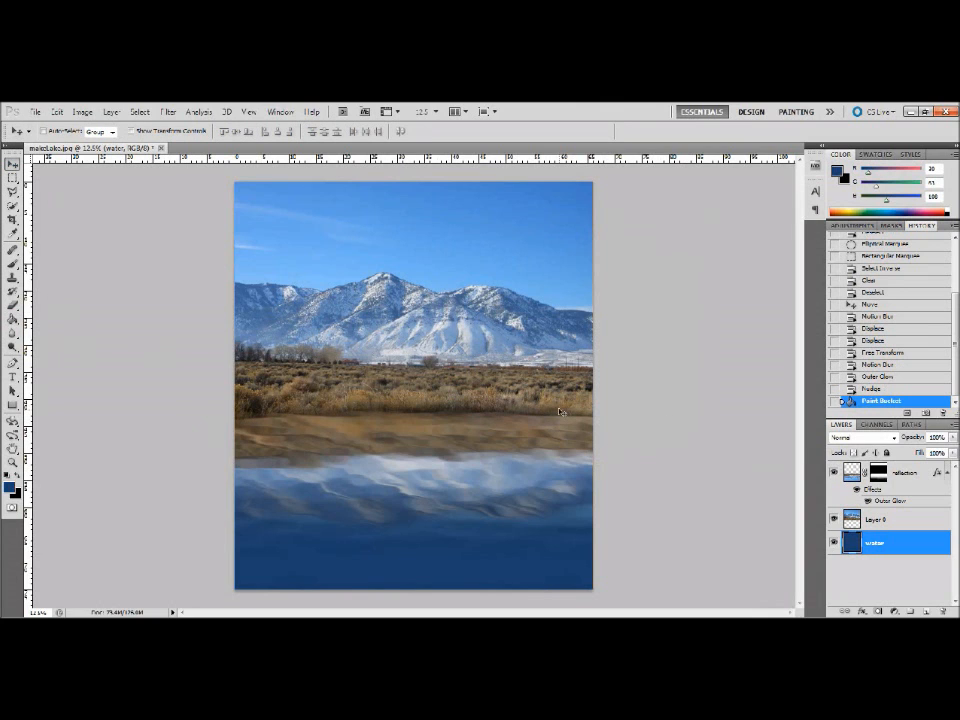
Step: Reduce the opacity of the reflection layer's outer glow to about 40%
left_click(904, 504)
key("z")
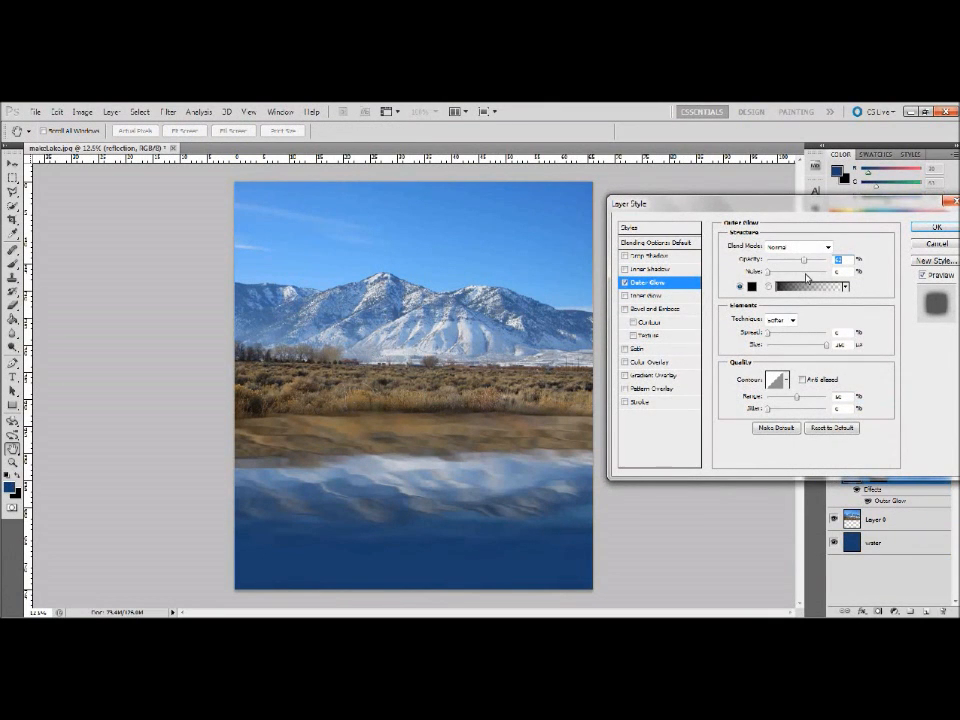
left_click_drag(804, 262, 793, 269)
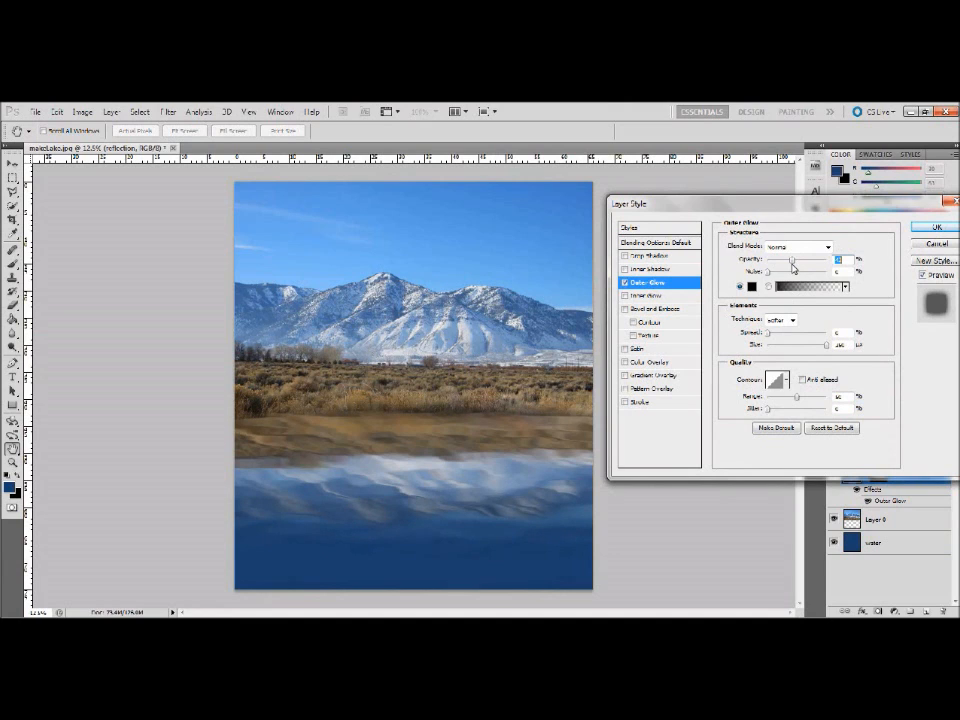
left_click(940, 228)
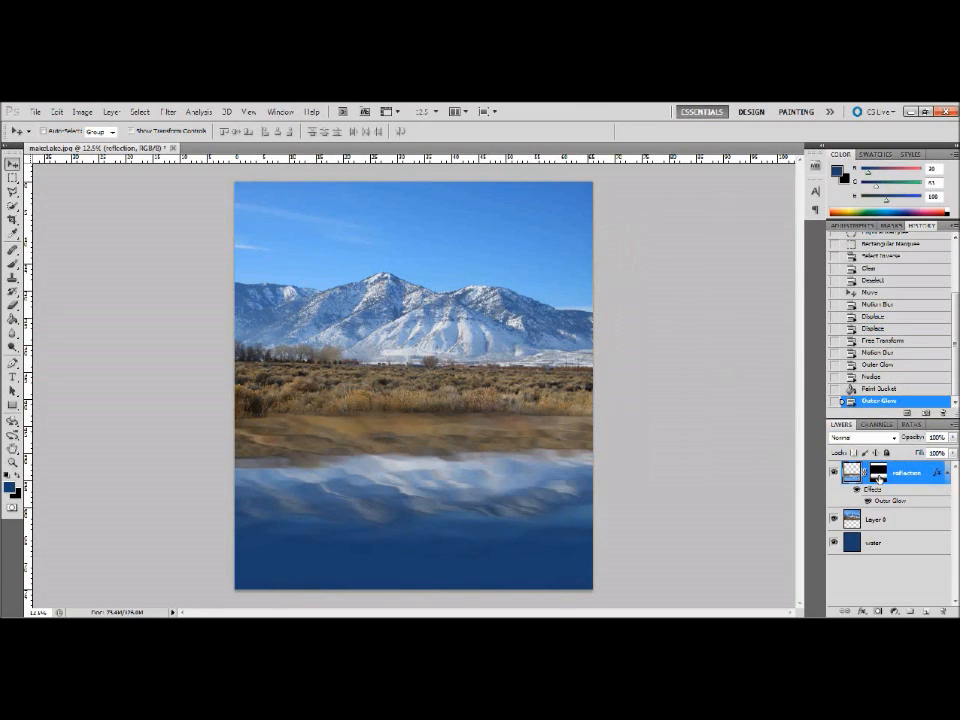
Step: Target the reflection's layer mask and raise the Eraser's brush hardness to about 88% at 1900 px
left_click(879, 474)
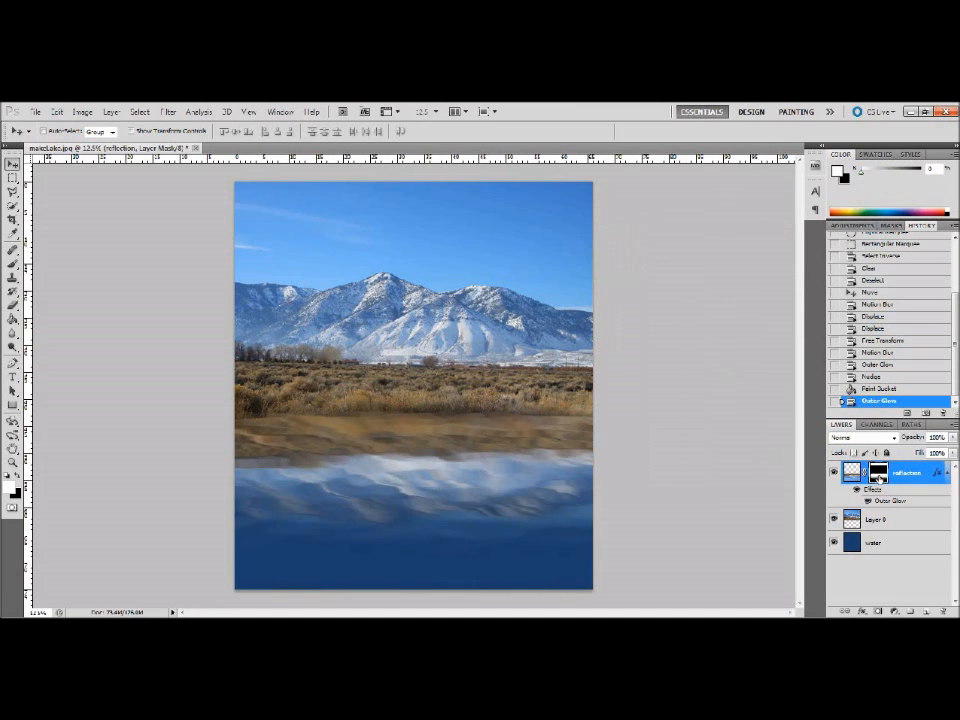
left_click(11, 307)
left_click(60, 131)
mouse_move(54, 181)
left_mouse_down()
mouse_move(64, 193)
mouse_move(118, 196)
left_mouse_up()
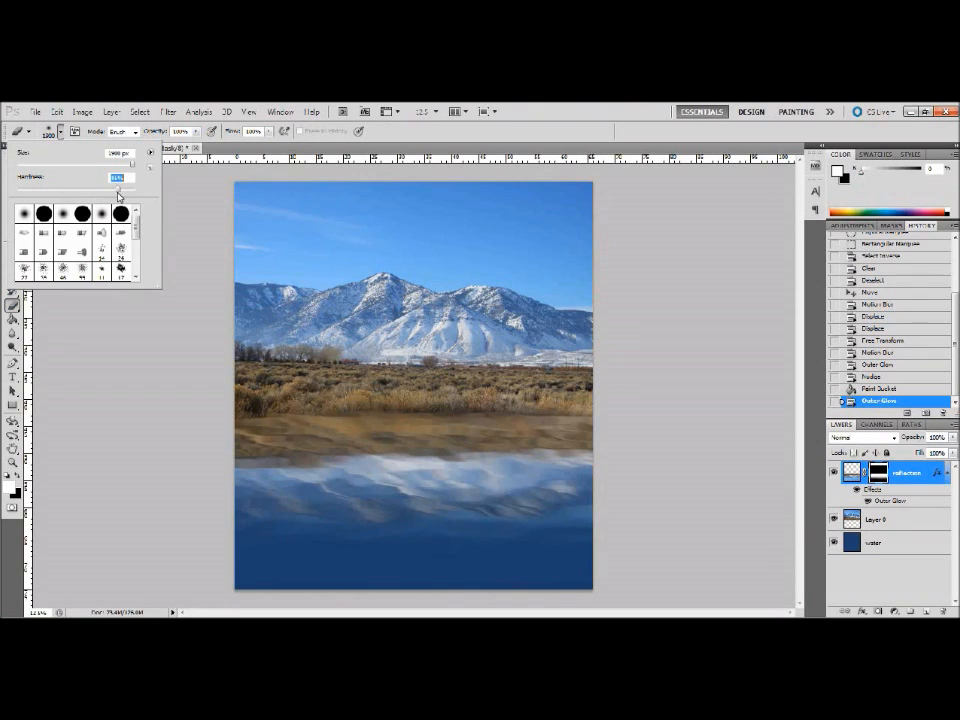
left_click(177, 280)
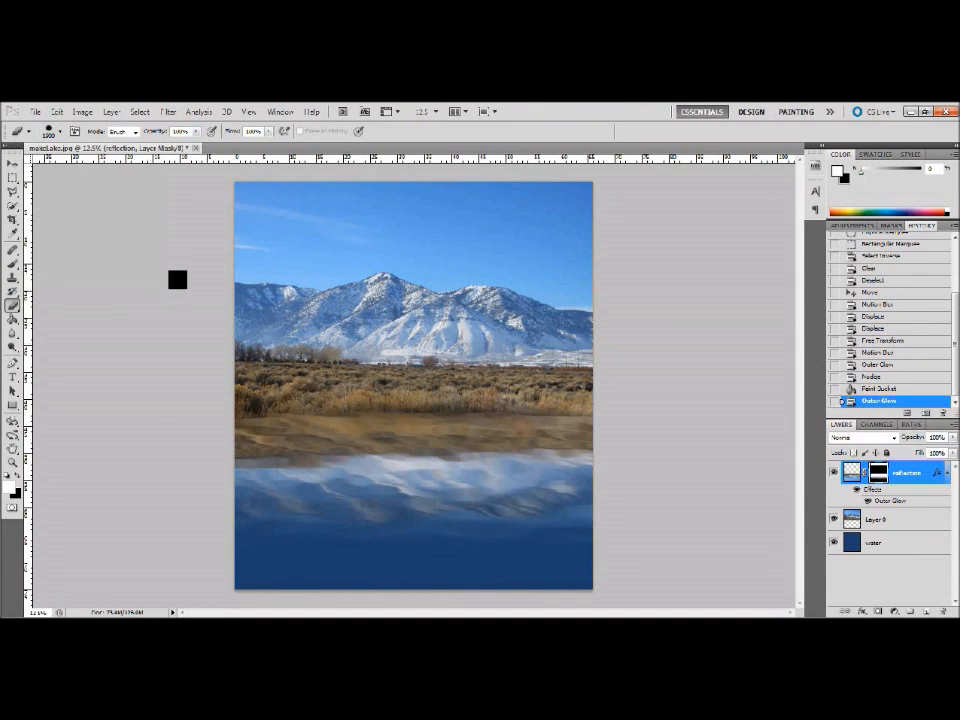
Step: Dab the large eraser across the reflection's mask above the shoreline to harden the reflection's upper edge
left_click(209, 279)
left_click(241, 276)
left_click(308, 272)
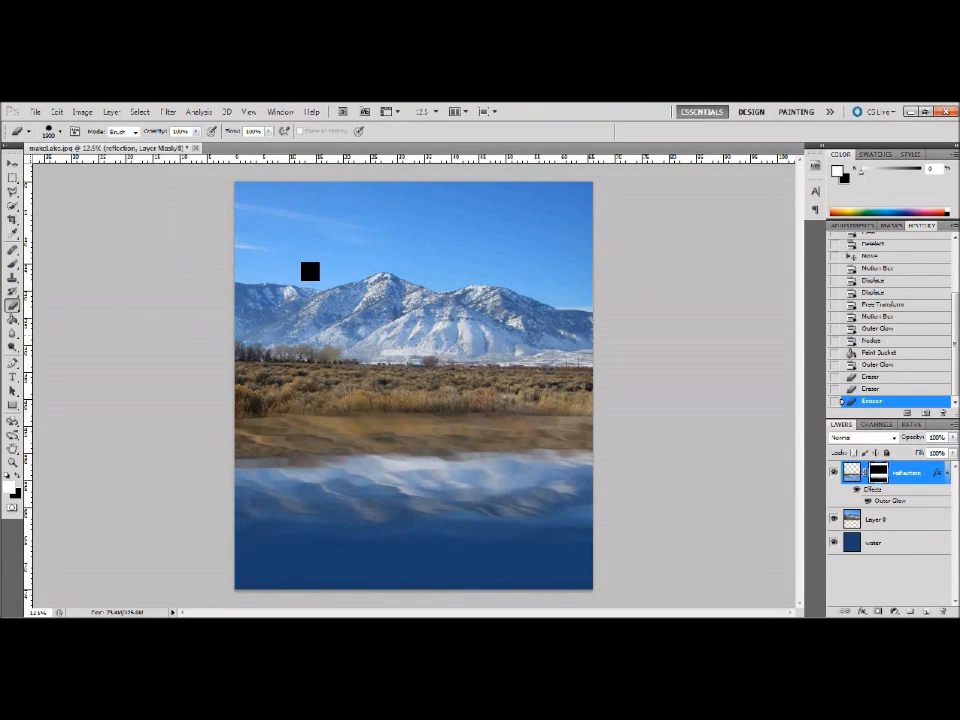
left_click(289, 274)
left_click(329, 262)
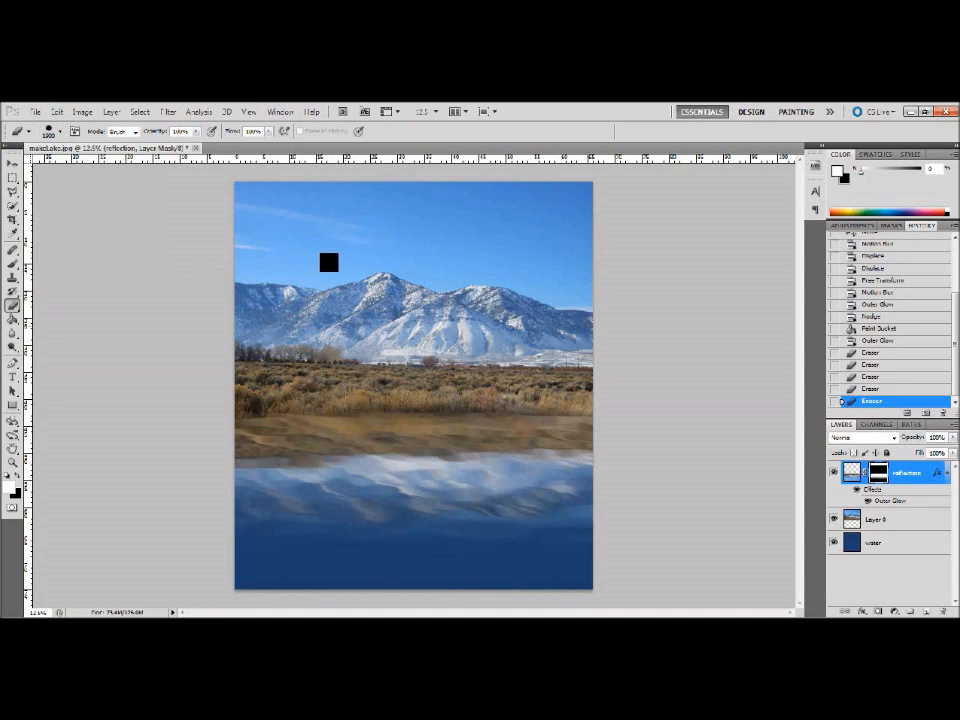
left_click(340, 271)
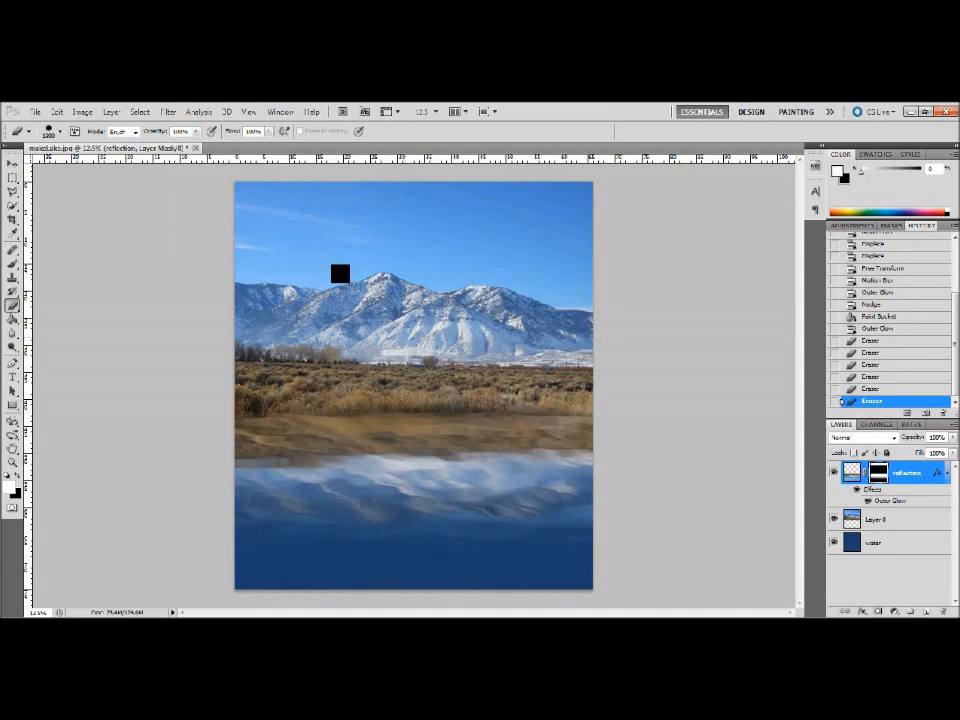
left_click(330, 272)
left_click(336, 264)
left_click(435, 275)
left_click(492, 263)
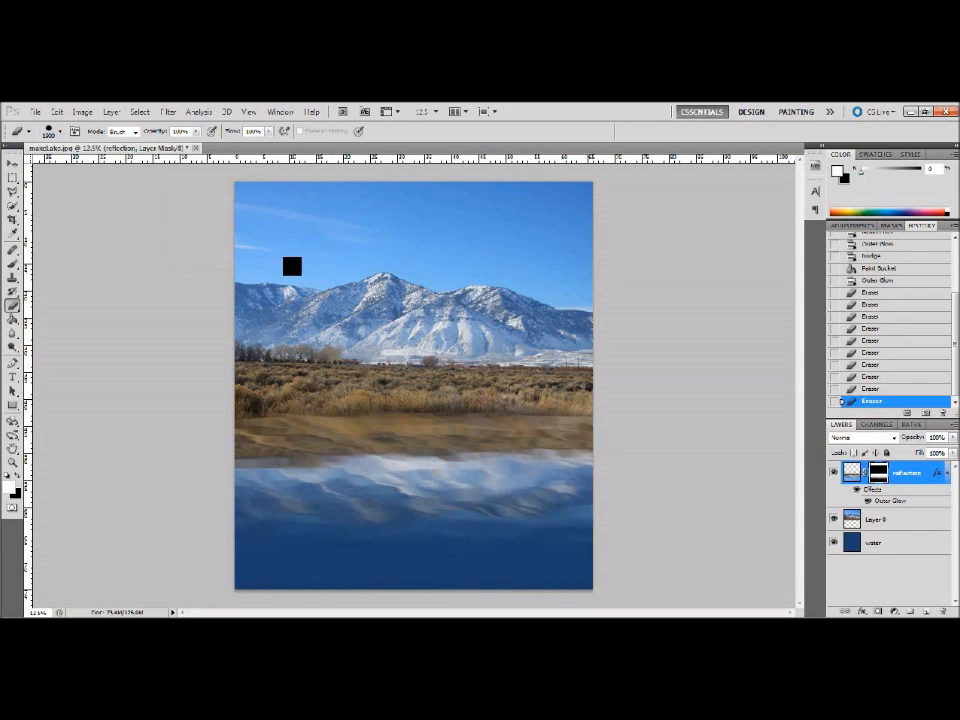
left_click(226, 279)
left_click(226, 280)
left_click(227, 262)
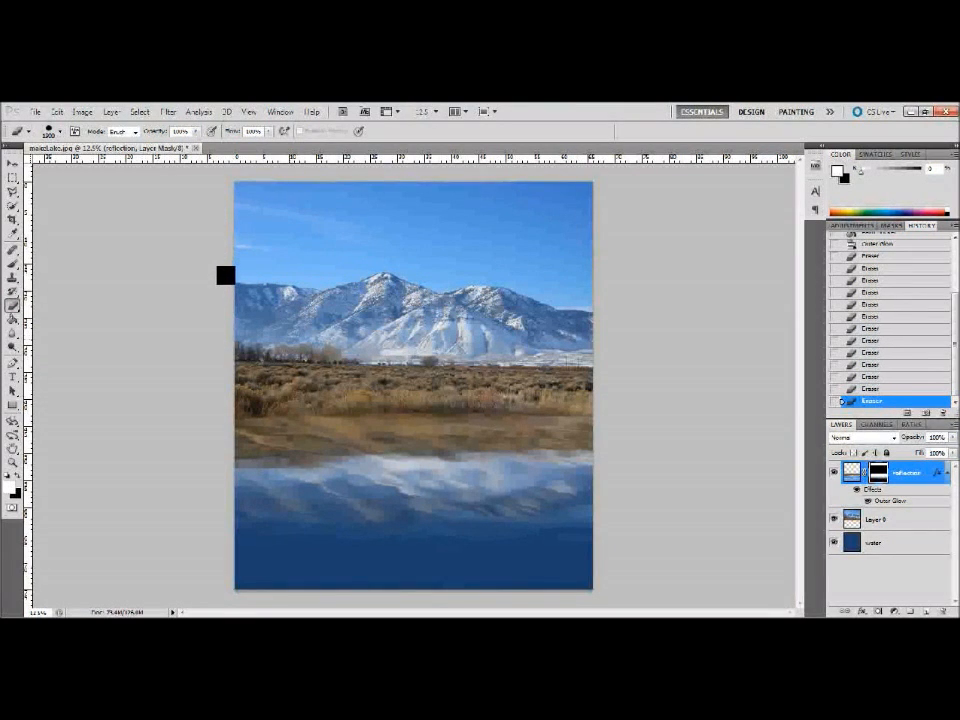
left_click(226, 277)
left_click(226, 277)
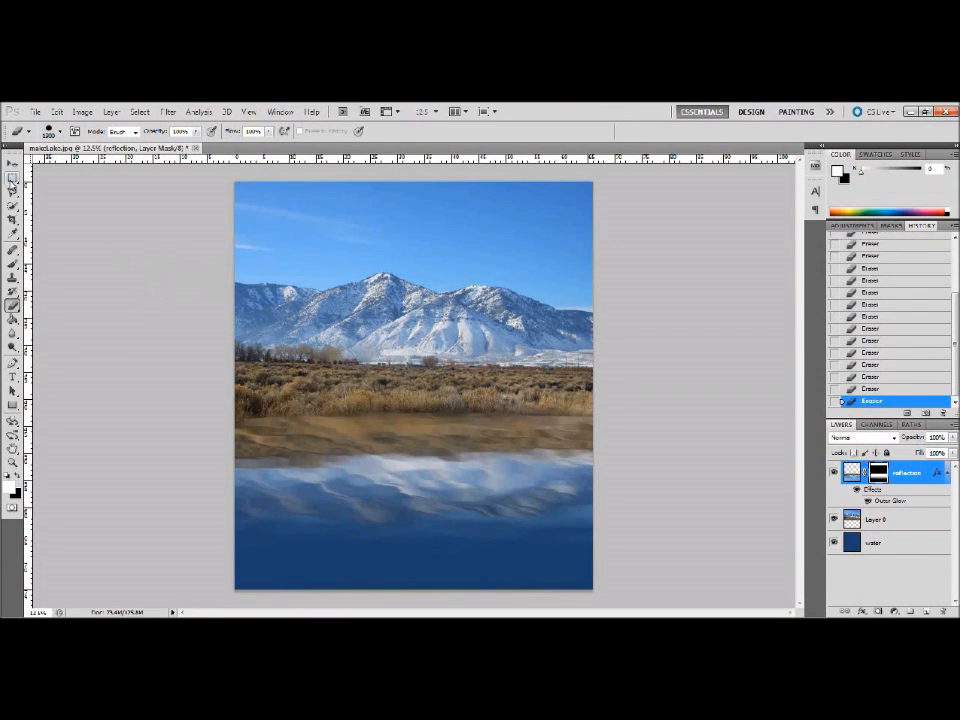
Step: Nudge the reflection and its mask slightly up toward the grassy shore
left_click(12, 163)
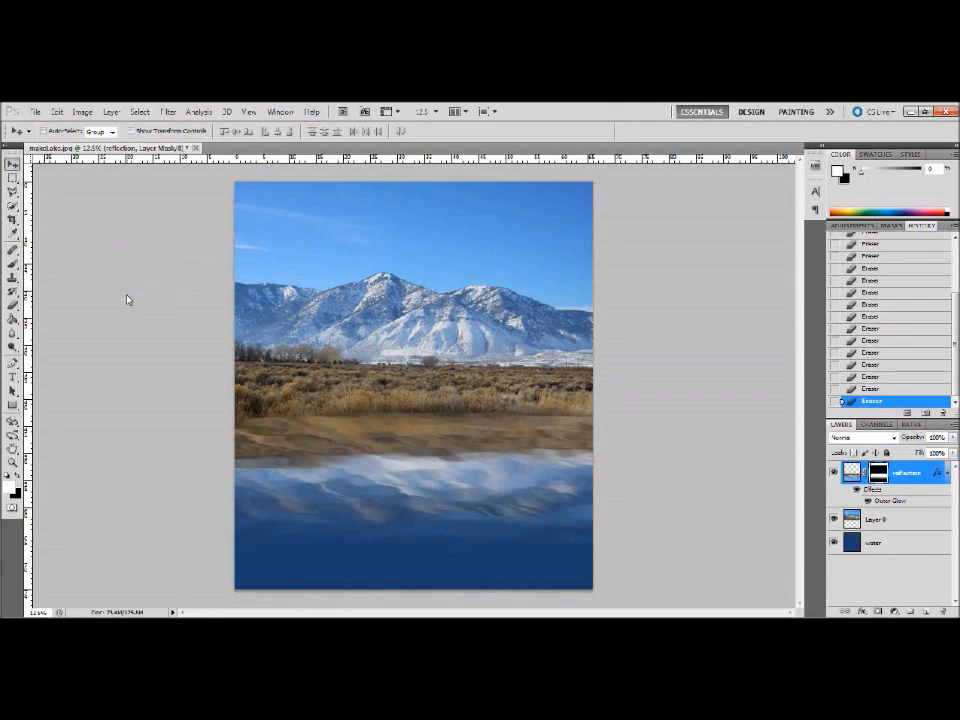
key("Up")
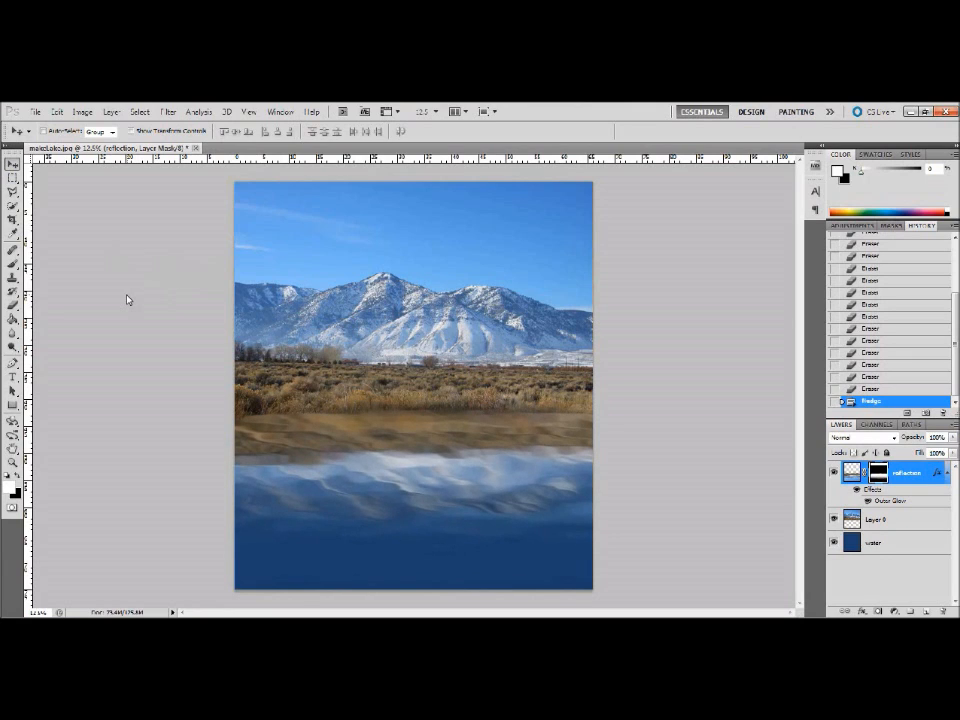